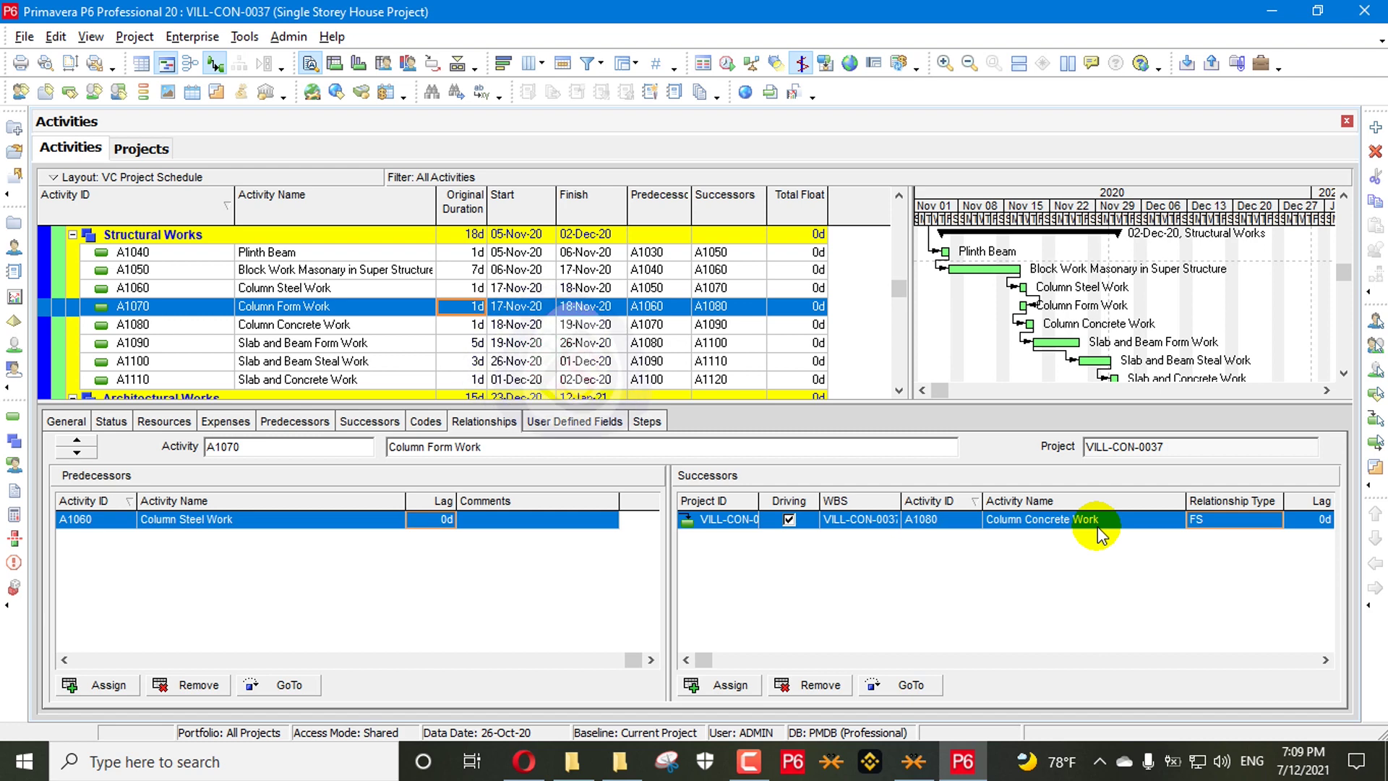
Review the activity list from Preliminary Works to Project Close Out and the Single Storey House Project's entry in the Projects view
scroll(248, 350, "up", 3)
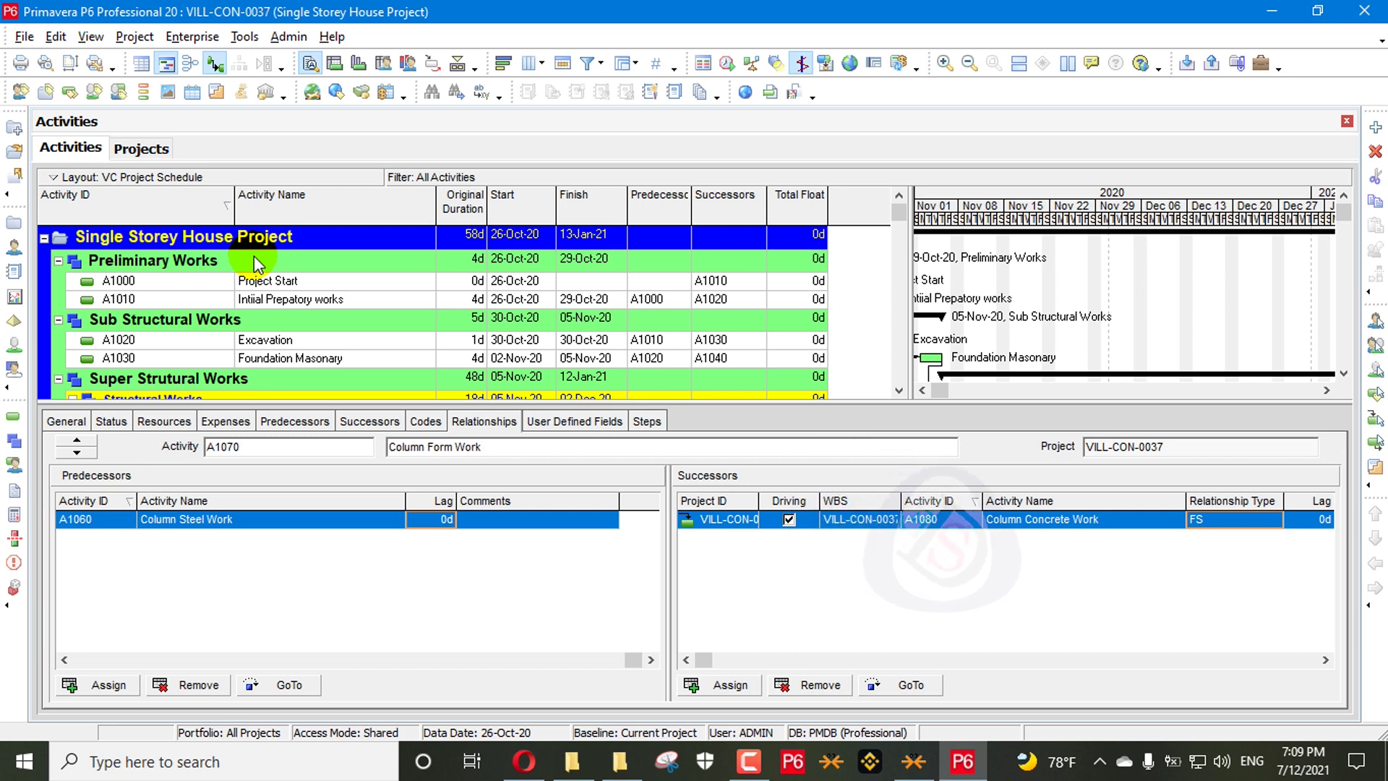
scroll(254, 254, "down", 4)
scroll(254, 261, "down", 2)
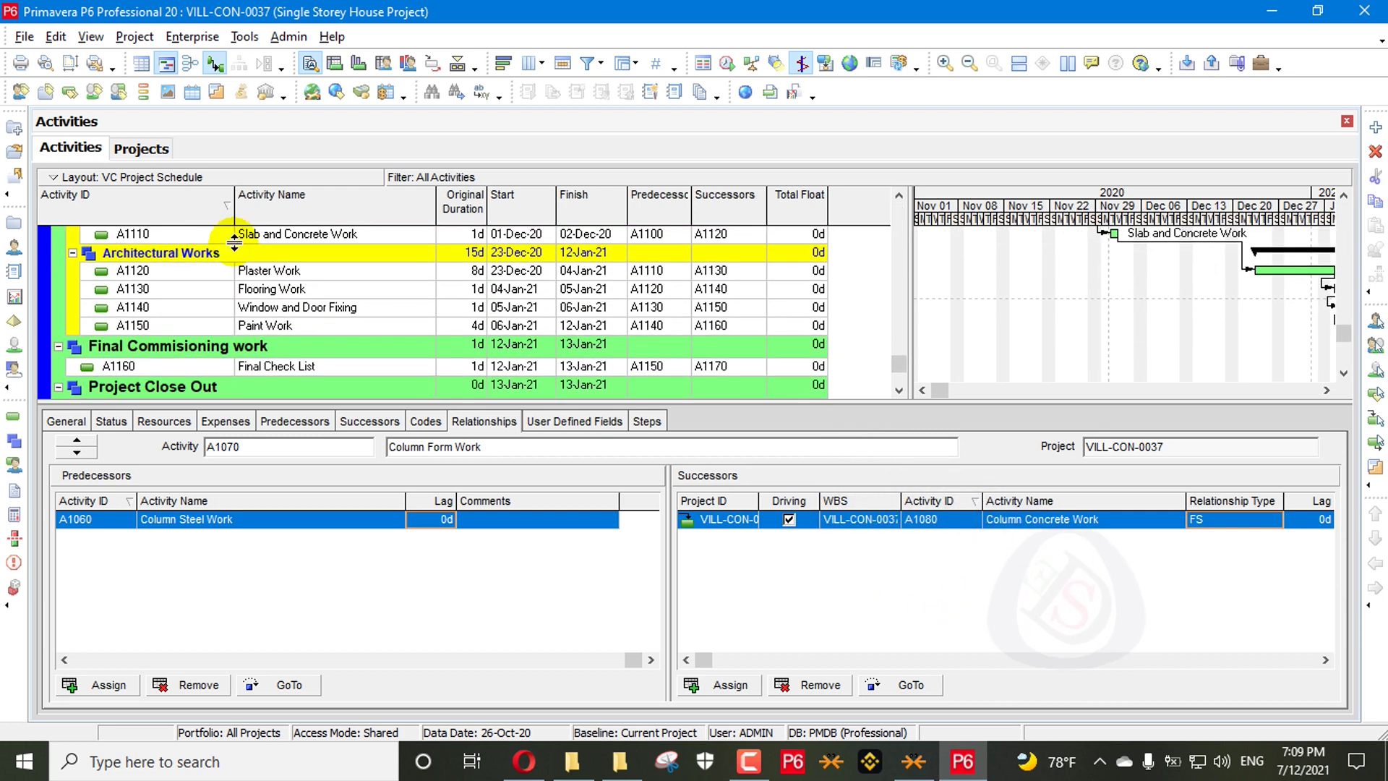
left_click(138, 148)
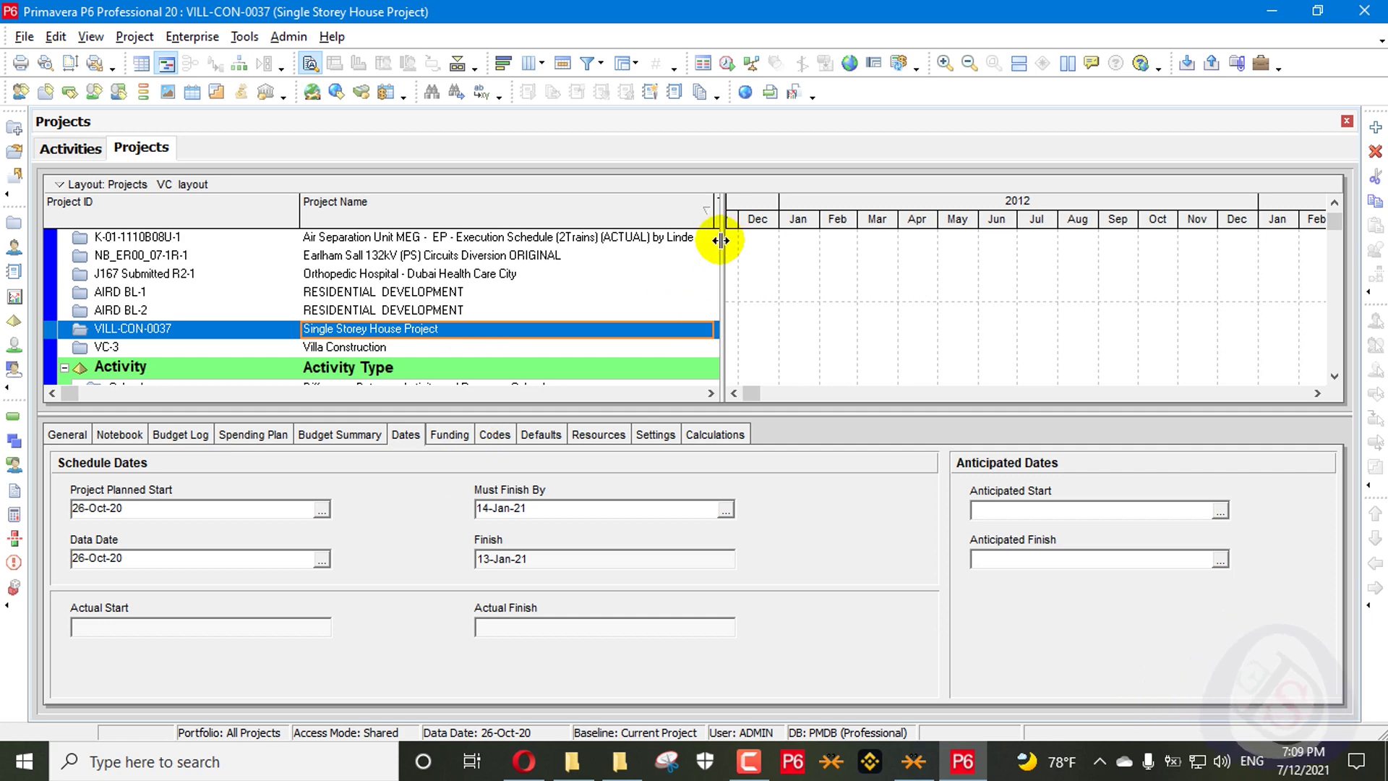
left_click_drag(887, 229, 889, 229)
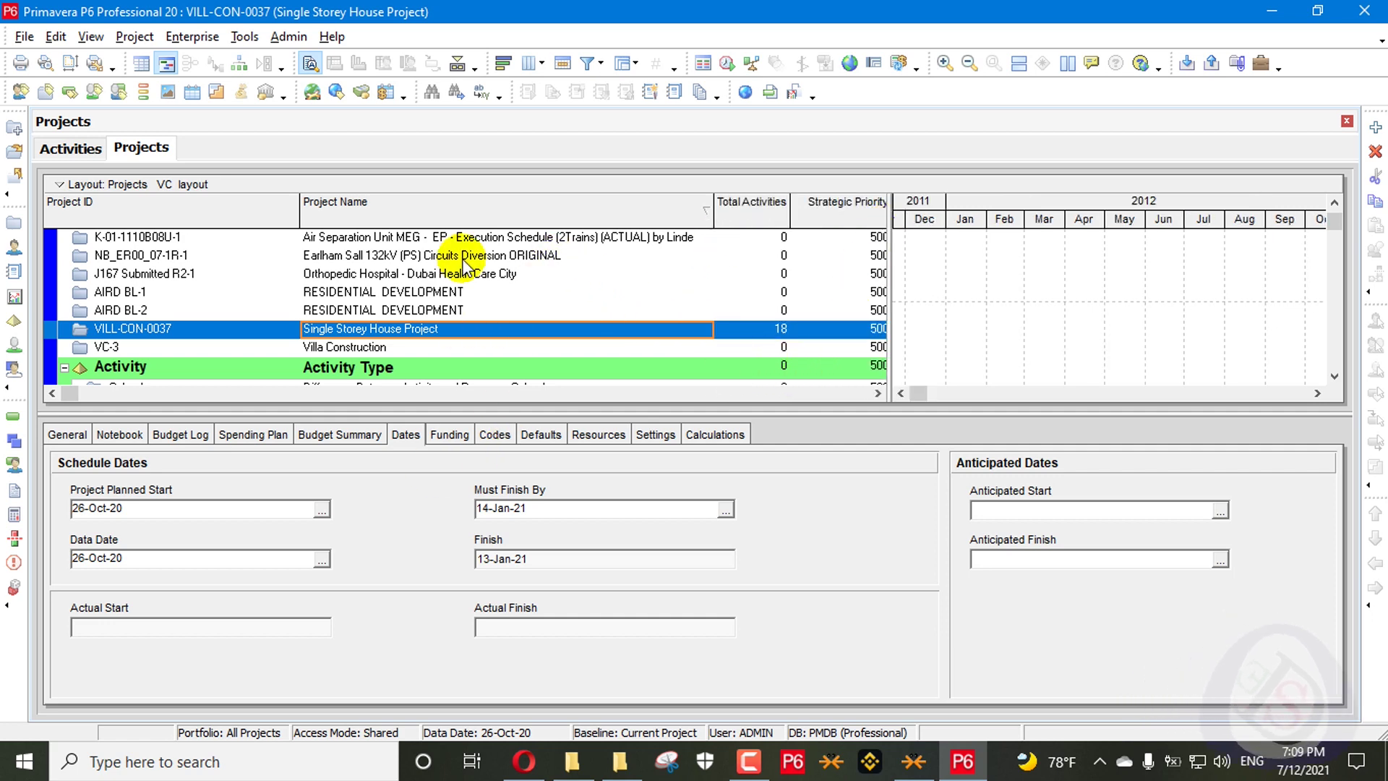
left_click(63, 148)
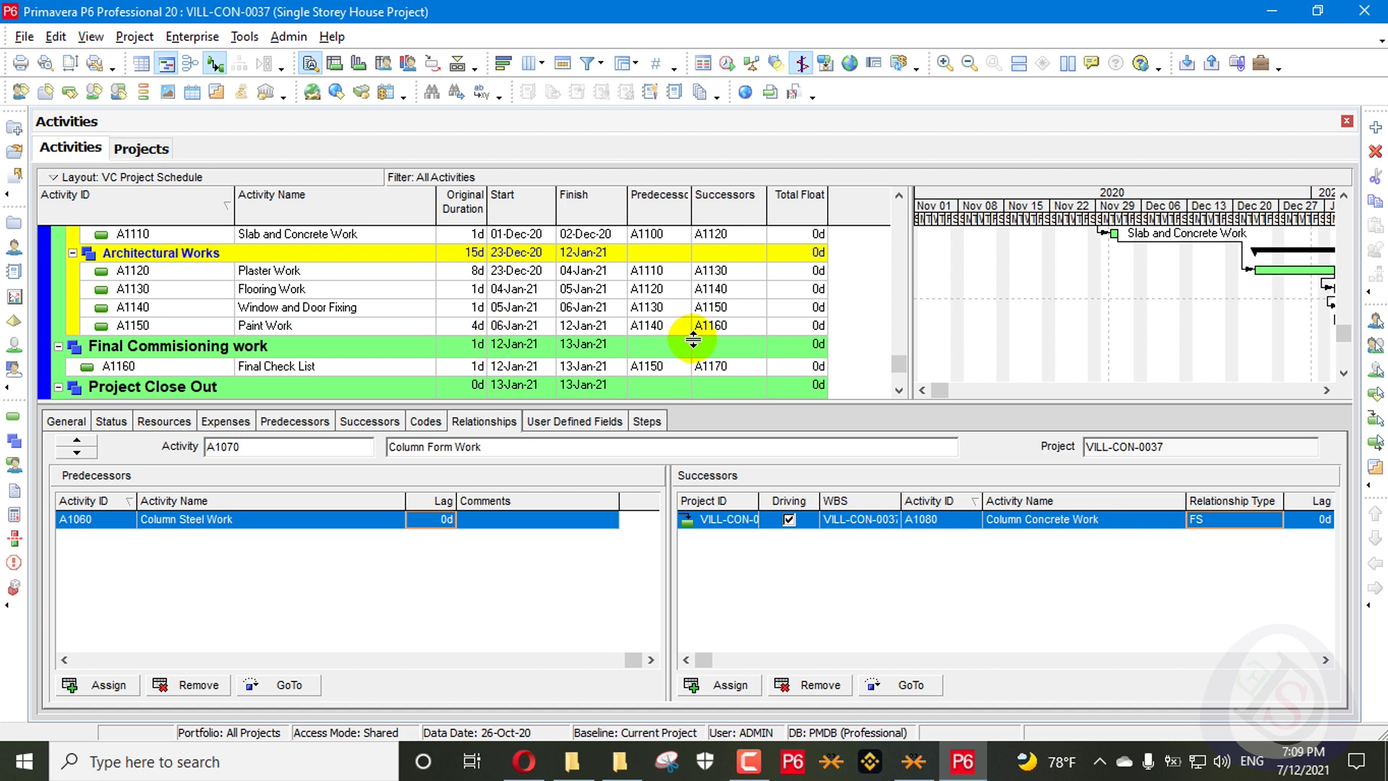
Examine the Gantt bars and relationship lines of the Architectural Works and Structural Works activities
left_click(1003, 292)
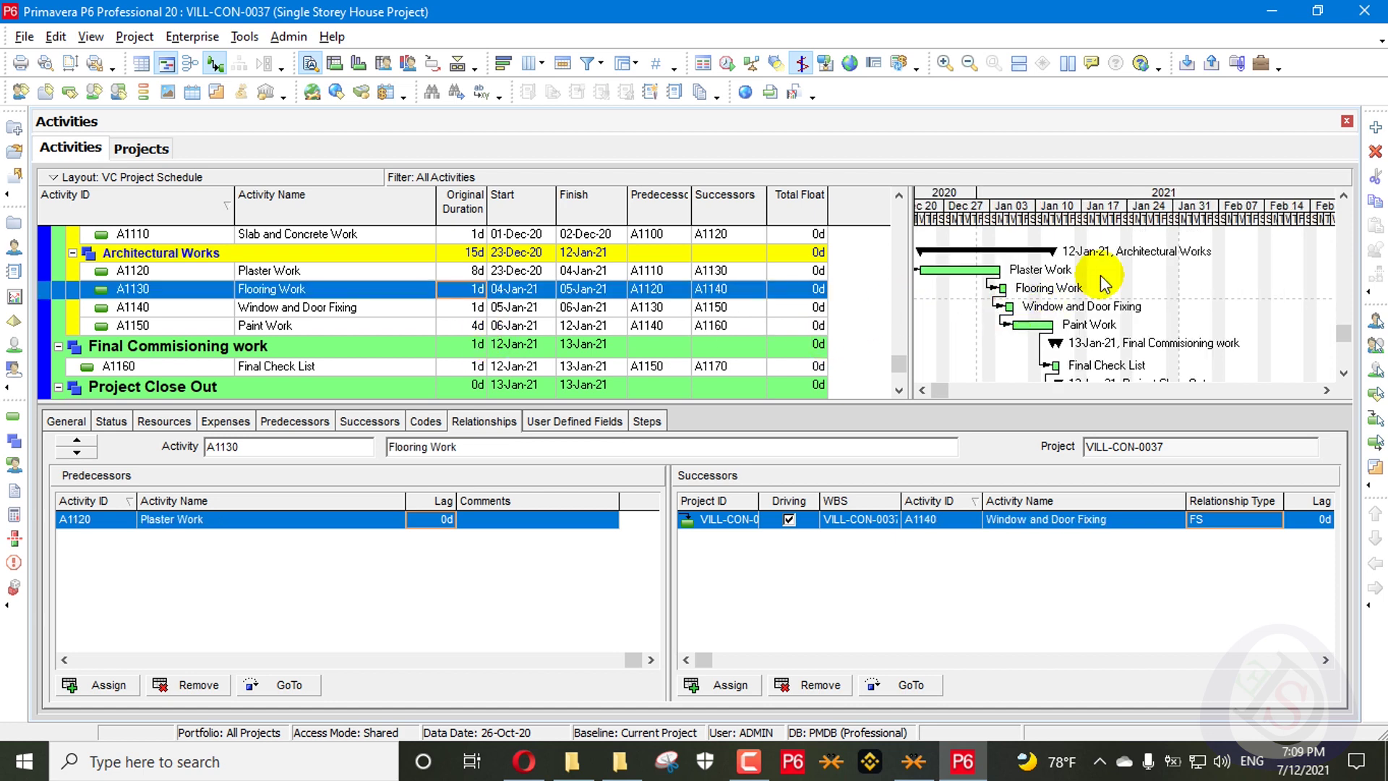
scroll(973, 370, "up", 3)
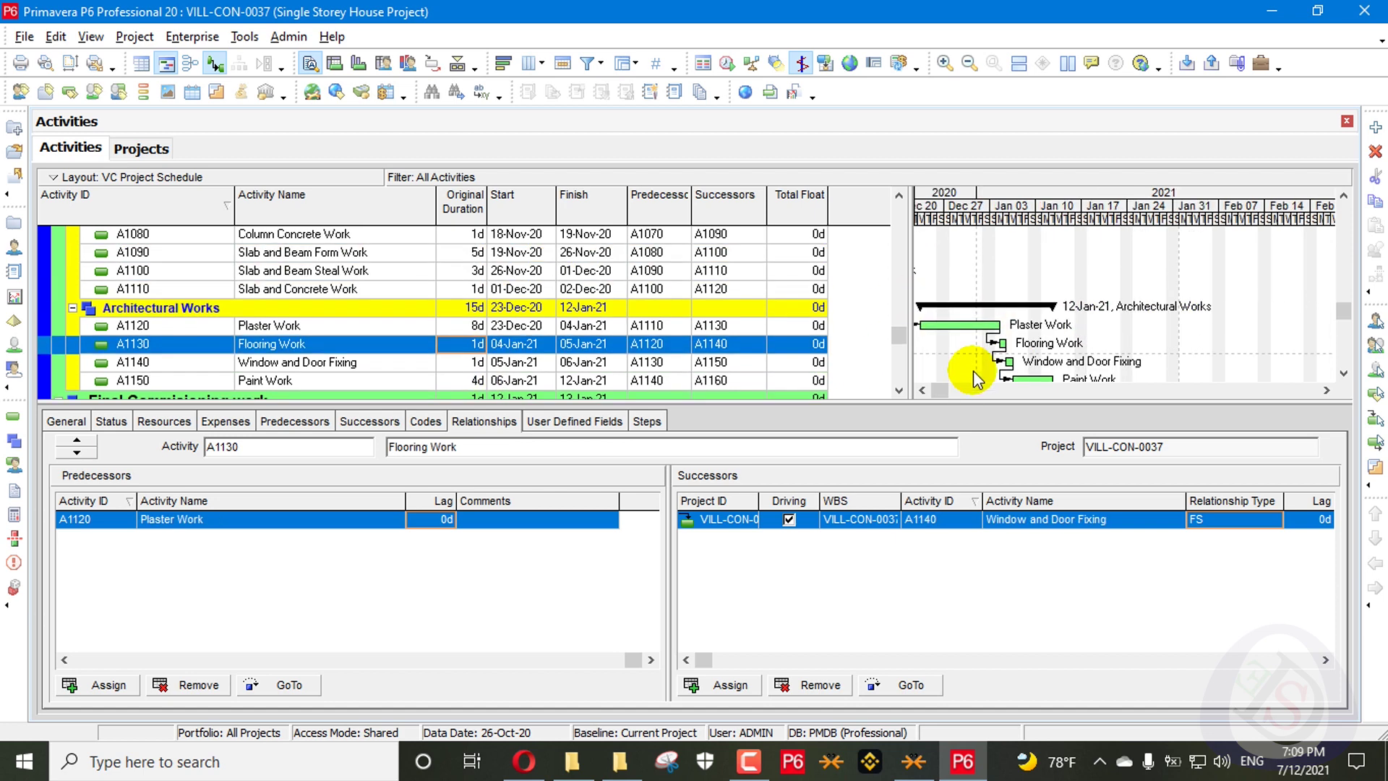
left_click(921, 391)
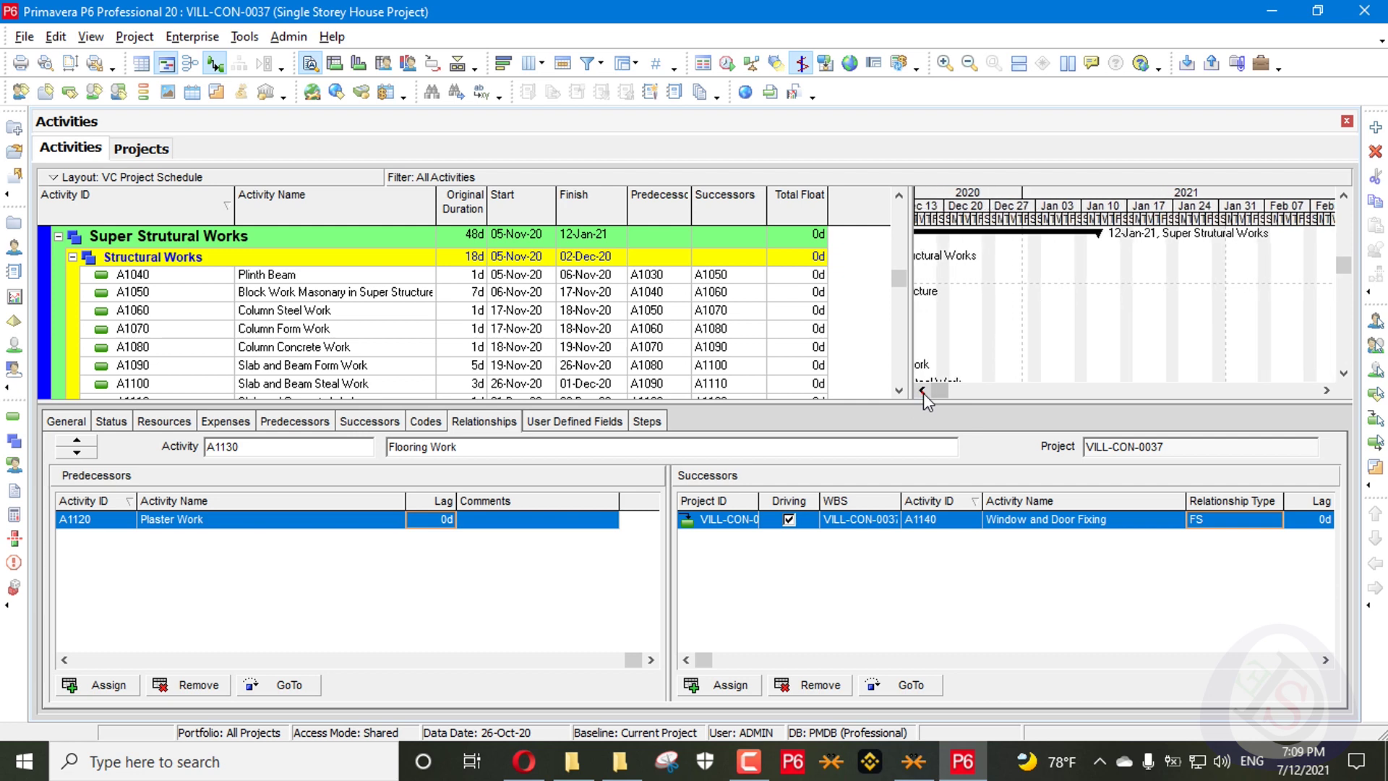
left_click_drag(922, 392, 917, 392)
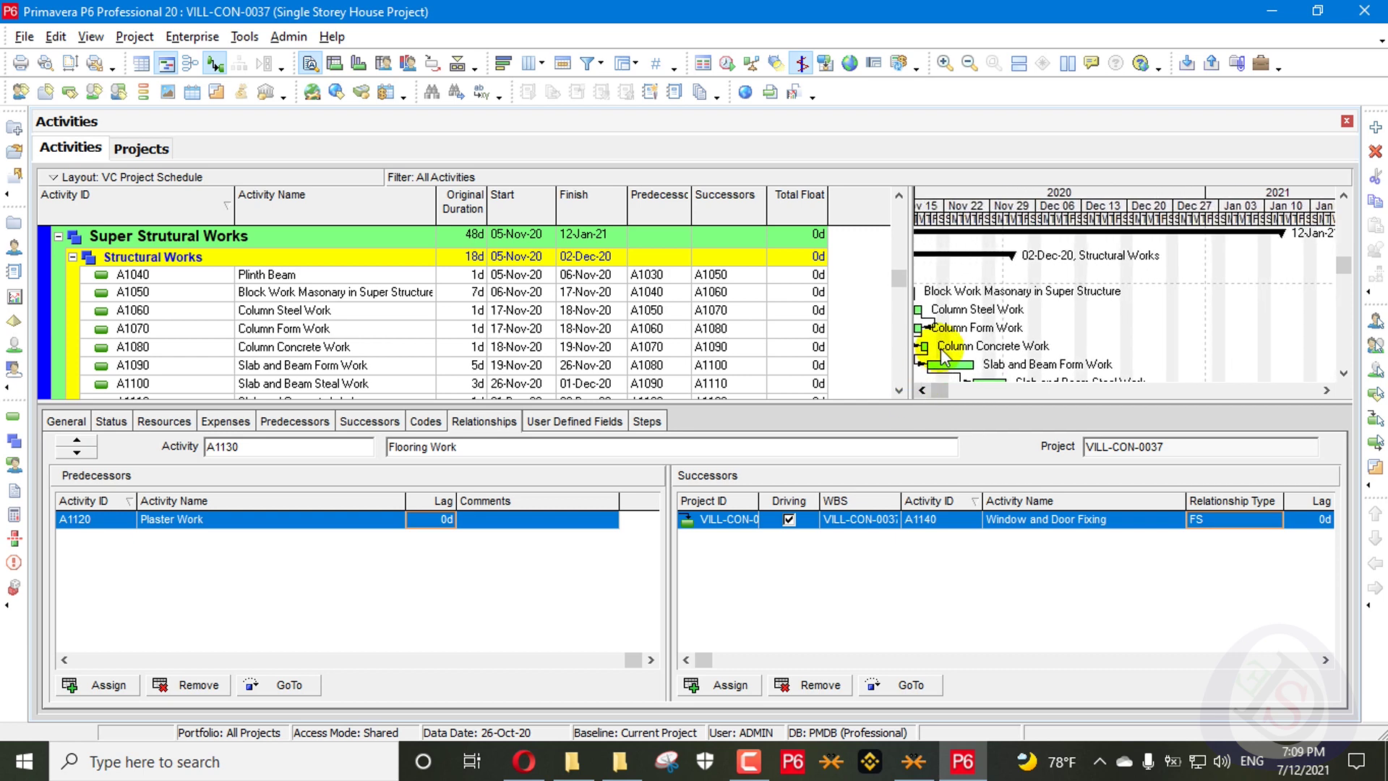
scroll(939, 348, "down", 5)
left_click(922, 392)
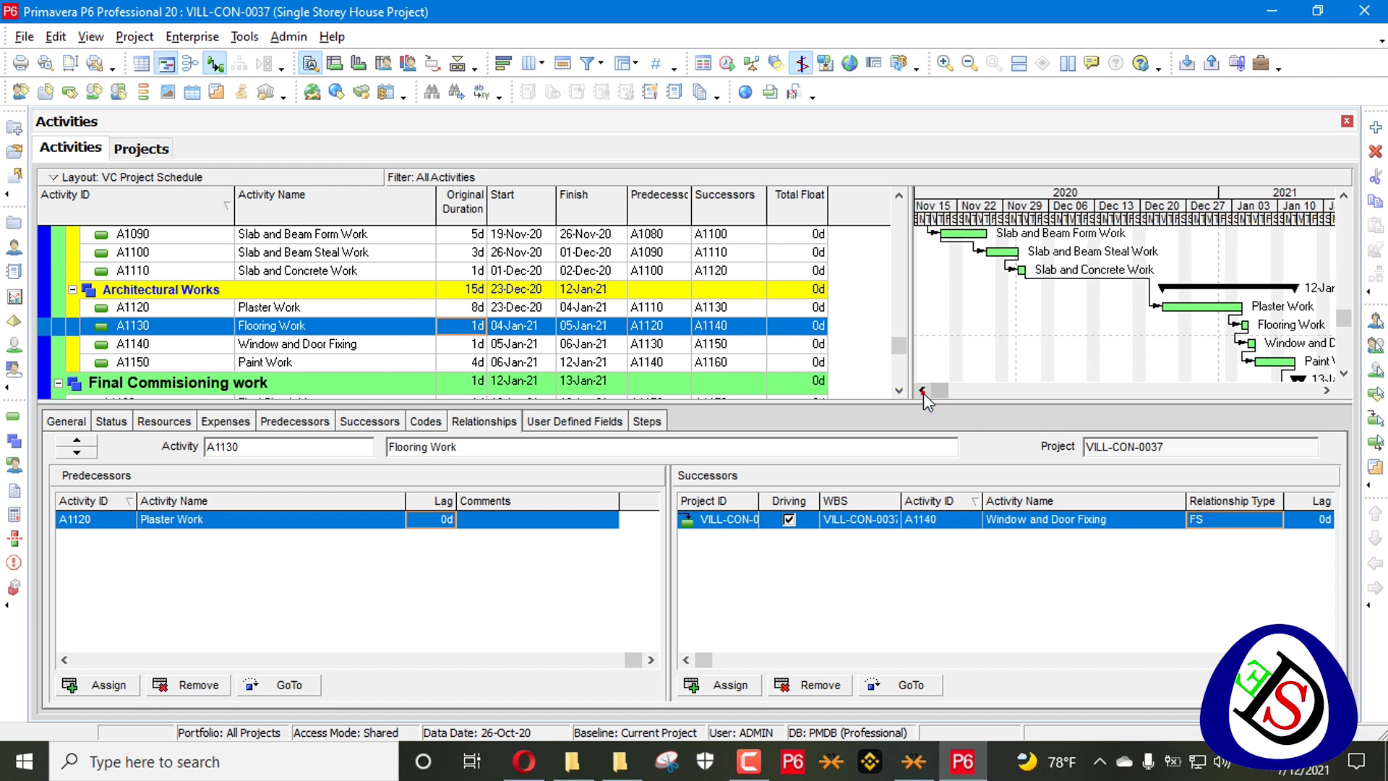
left_click(922, 392)
scroll(940, 358, "up", 2)
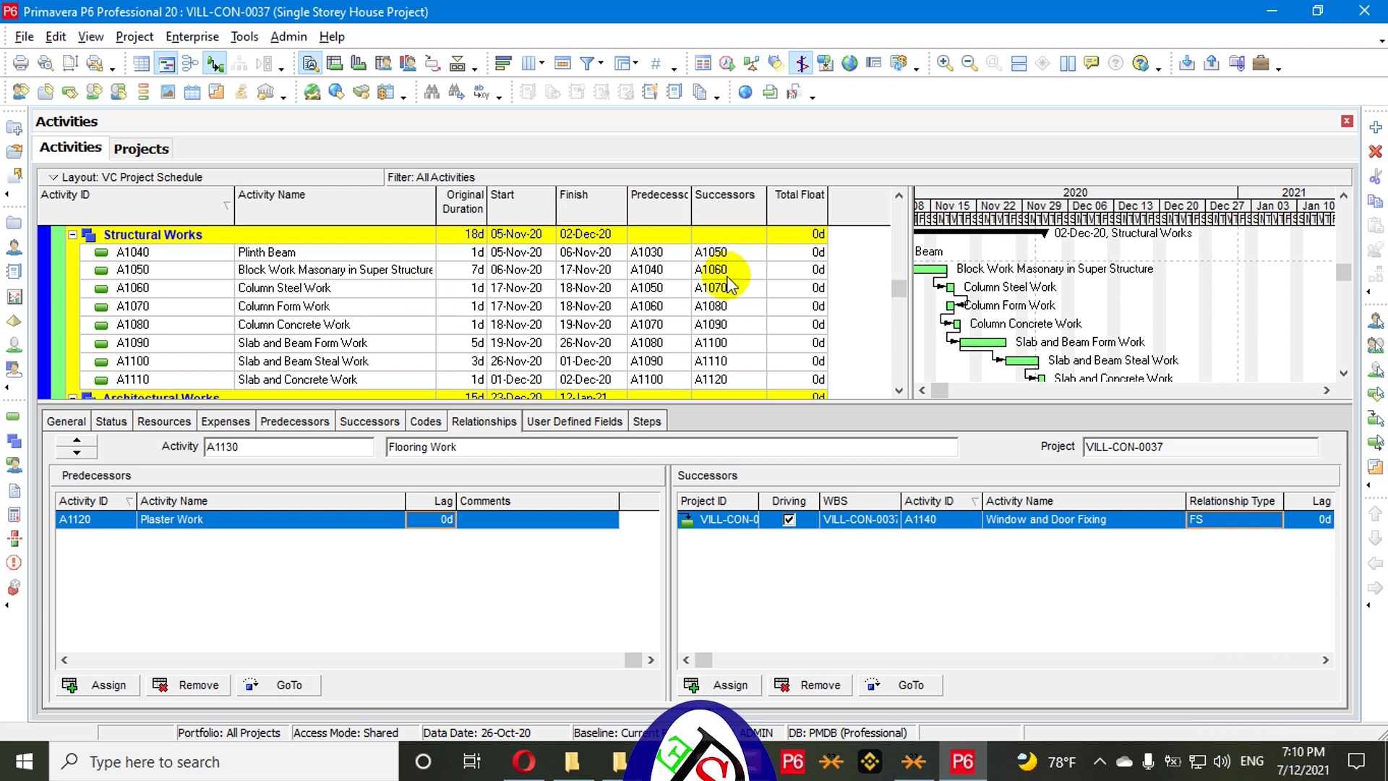
Examine the successor relationship types of Column Steel Work and Slab and Beam Form Work, including the latter's lag
left_click(354, 288)
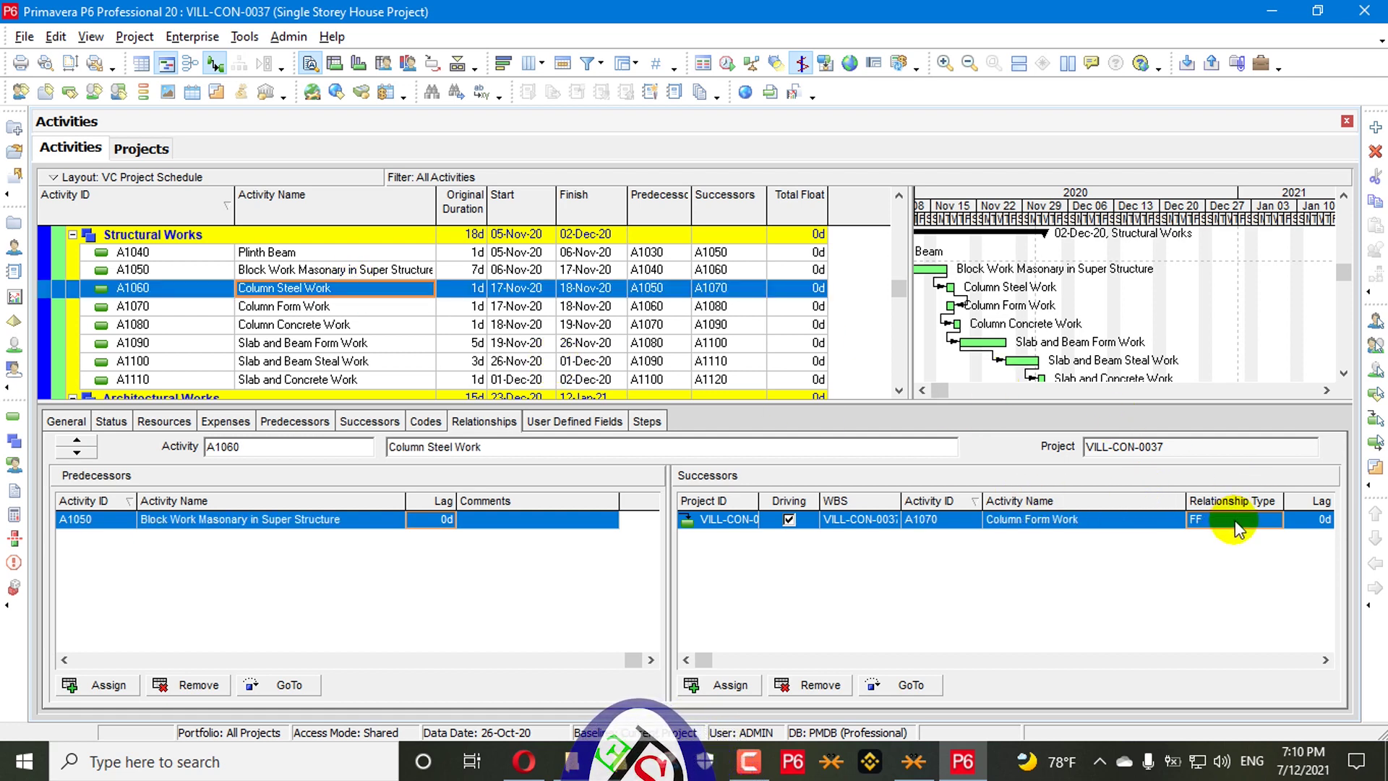
left_click(334, 344)
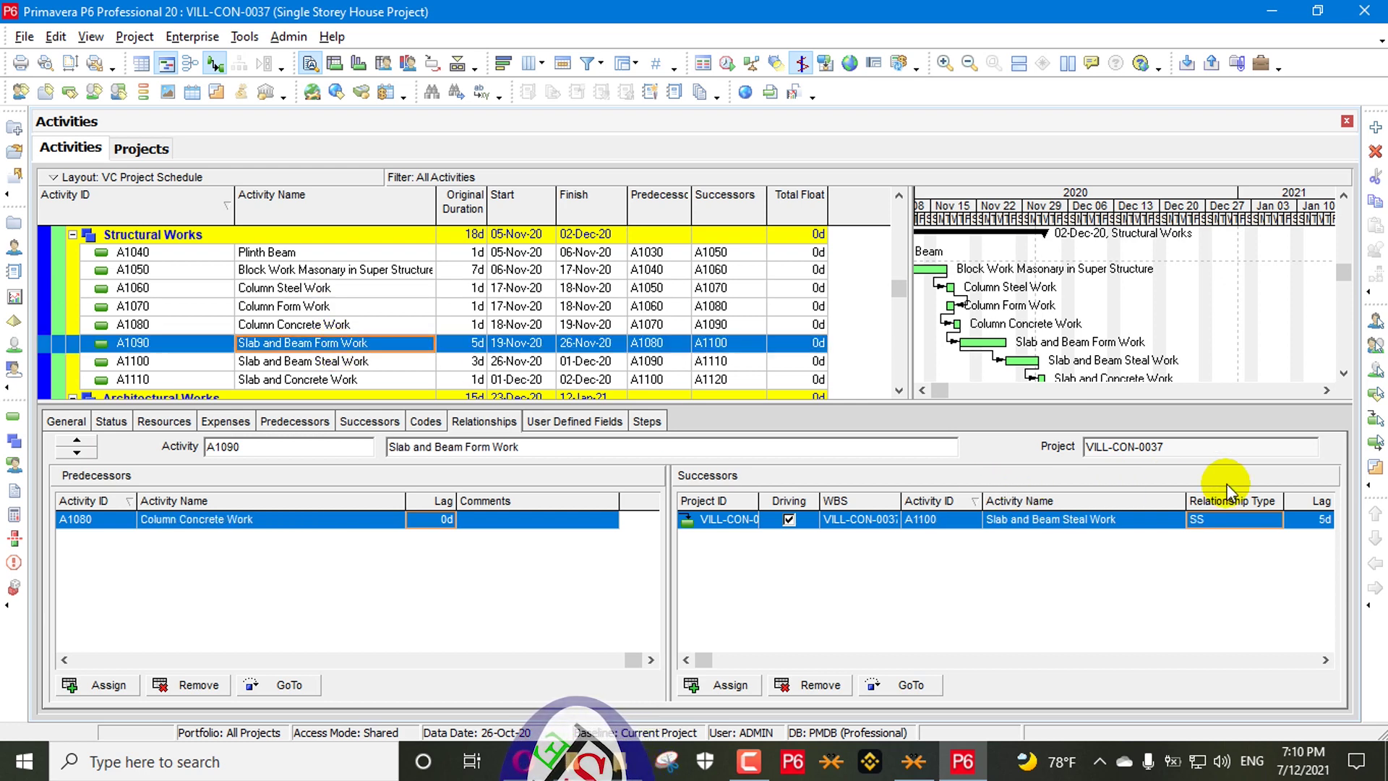
left_click(692, 4)
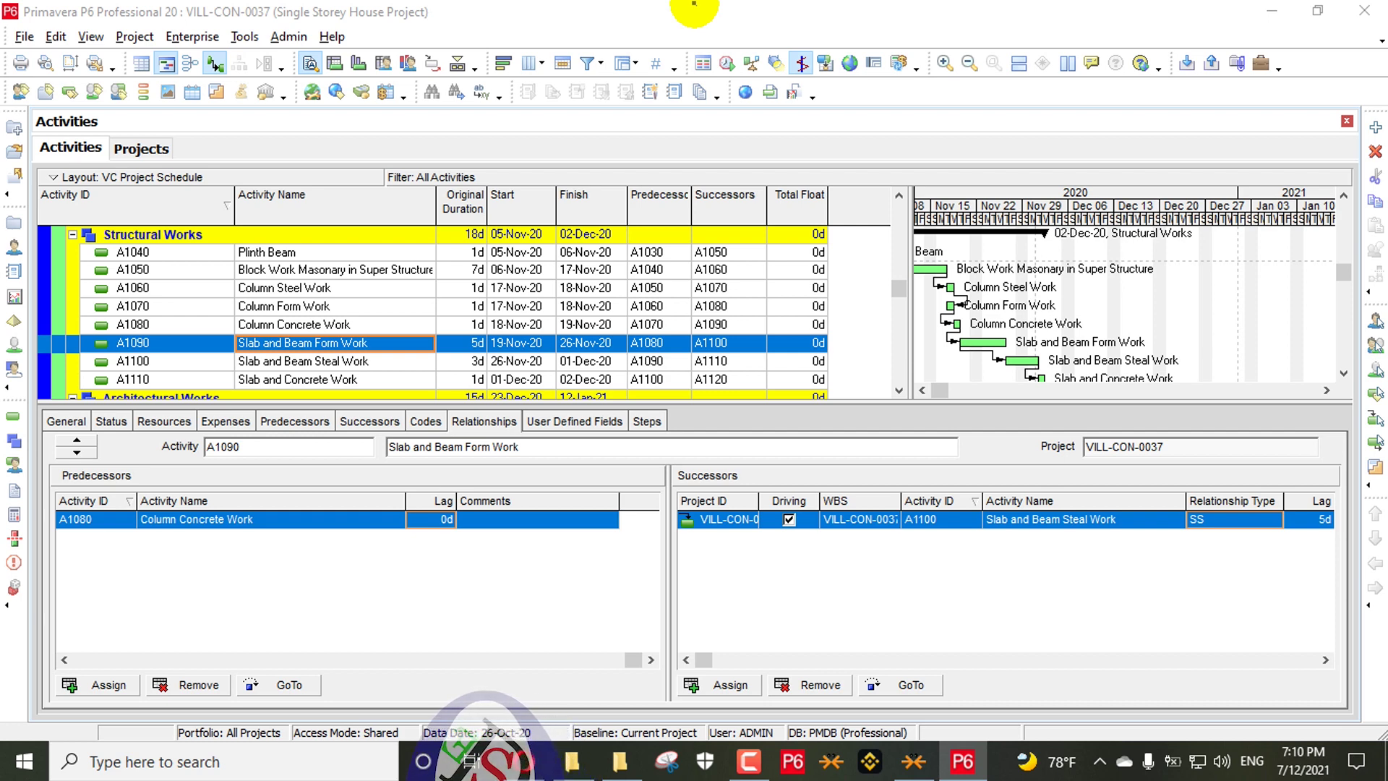
left_click(1081, 235)
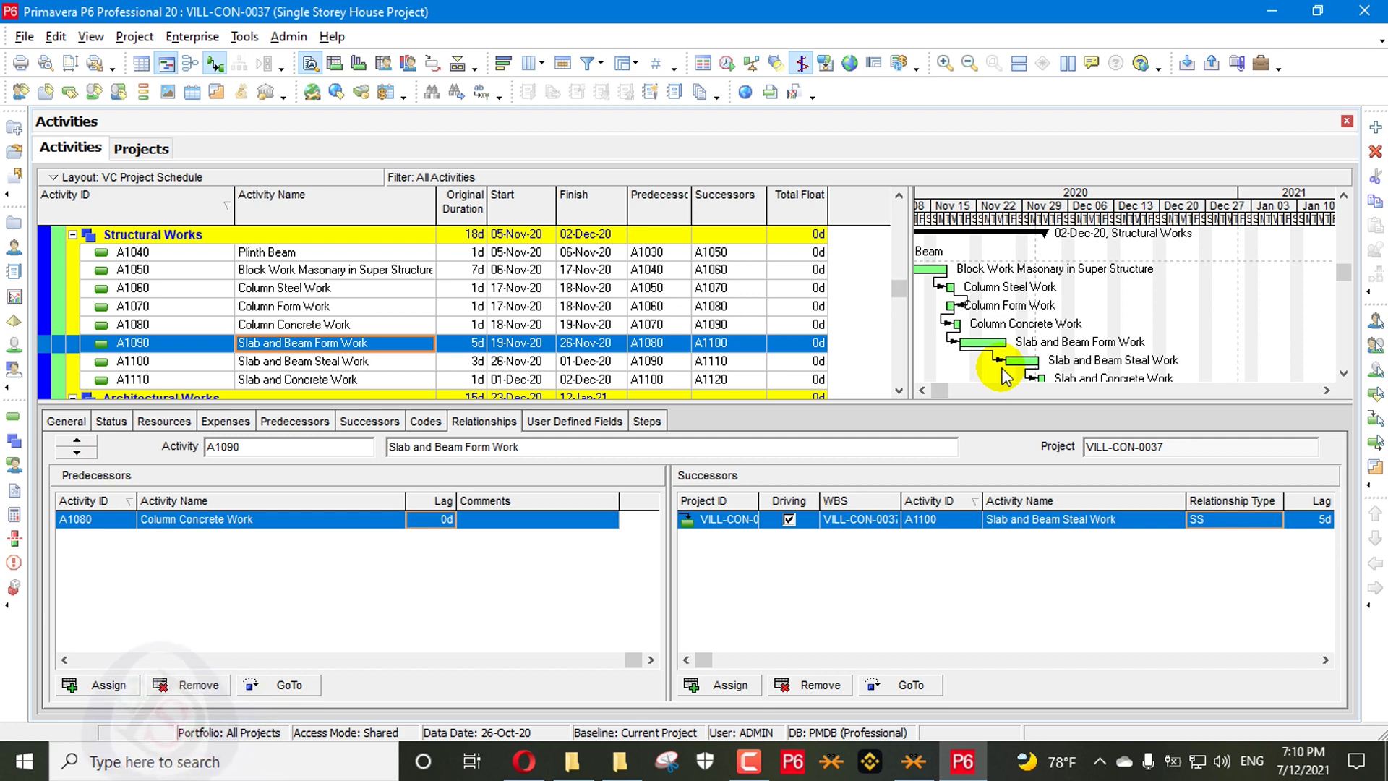
left_click(1322, 520)
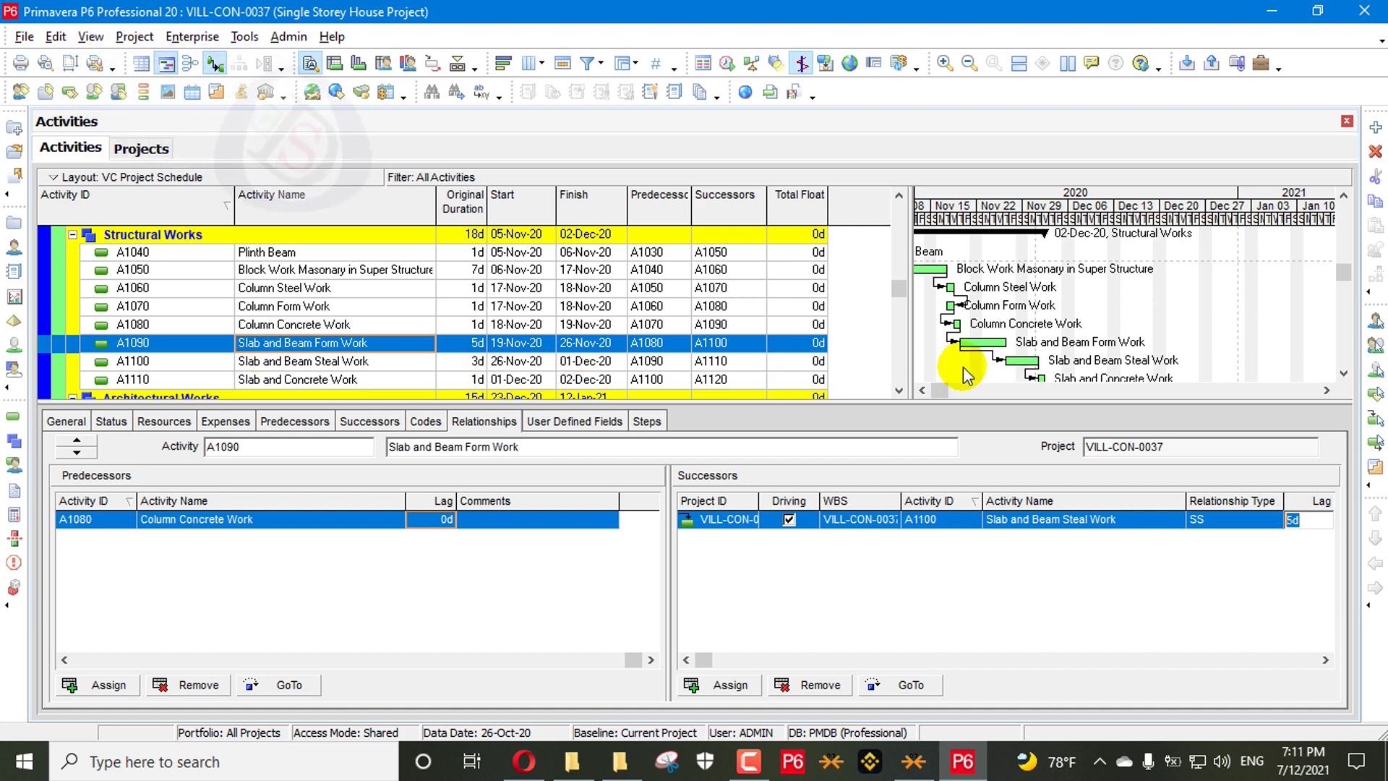
Set the original duration of Slab and Beam Form Work (A1090) to 10 days and reschedule the project
left_click(466, 345)
type("10")
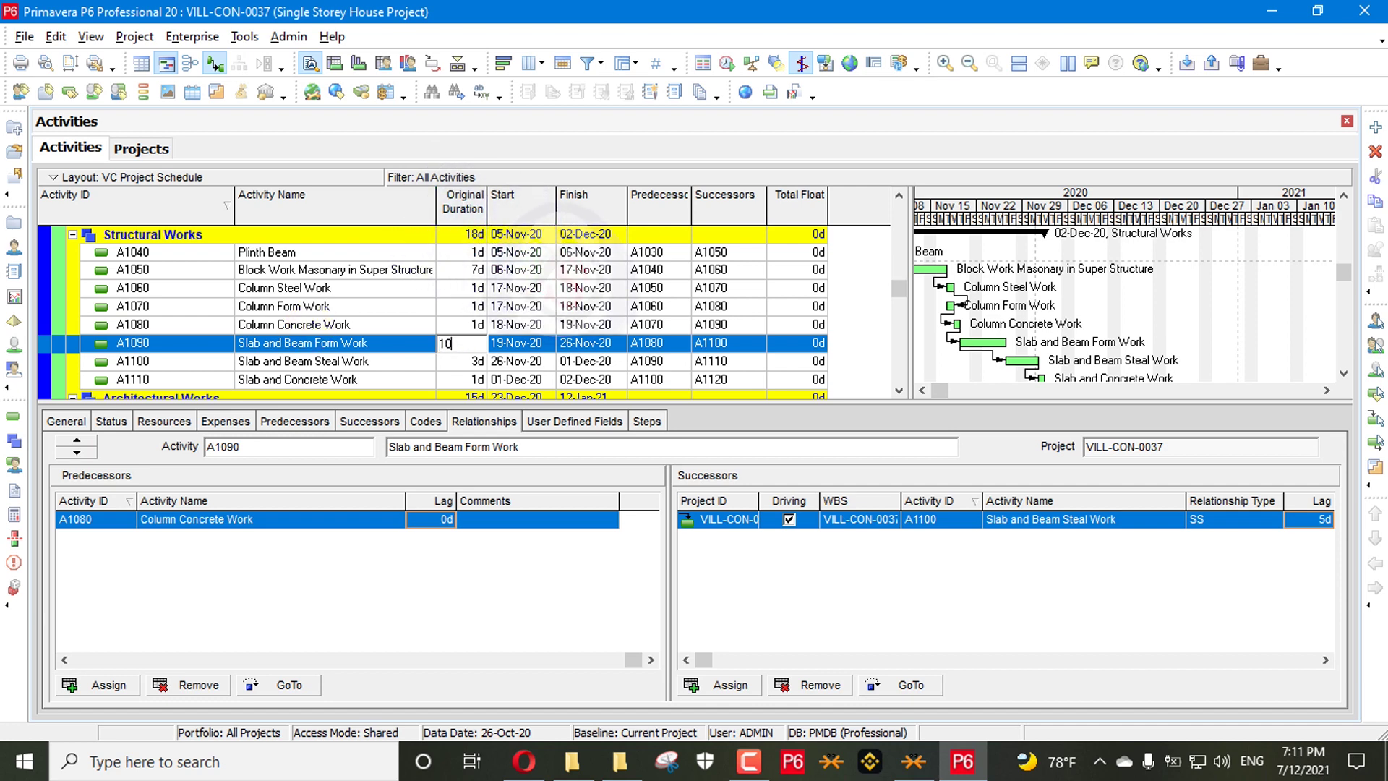
key("Return")
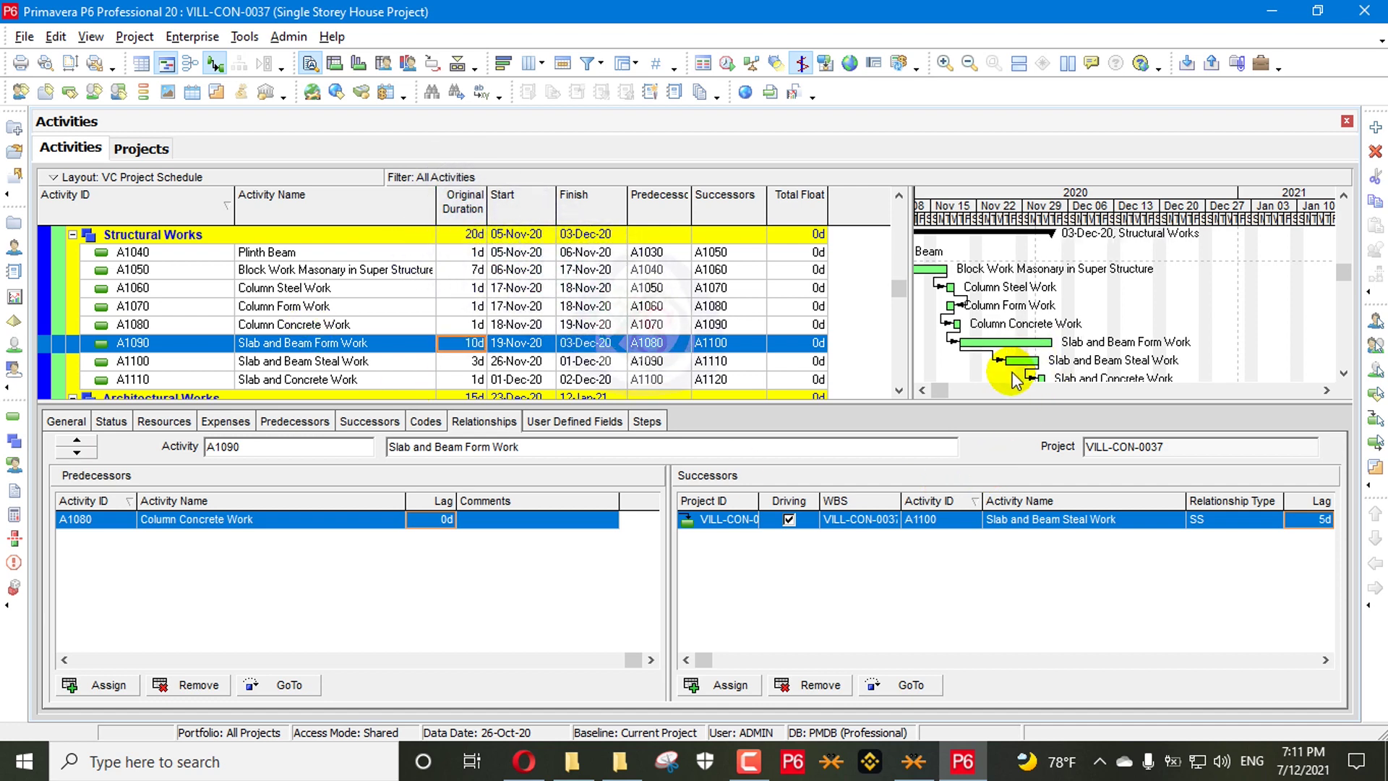
key("F9")
key("Return")
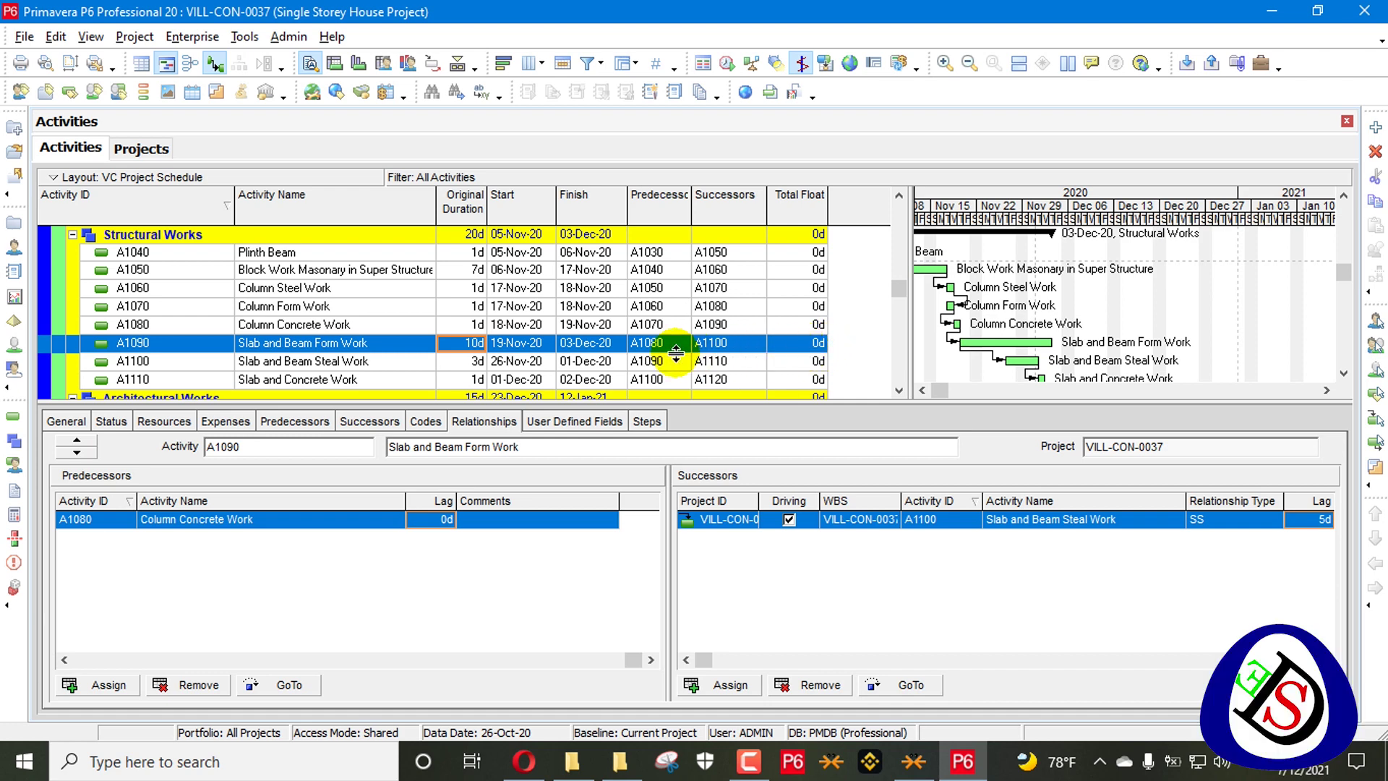
Try a 3-day original duration for Slab and Beam Form Work, reschedule, and set it back to 10 days
left_click(456, 351)
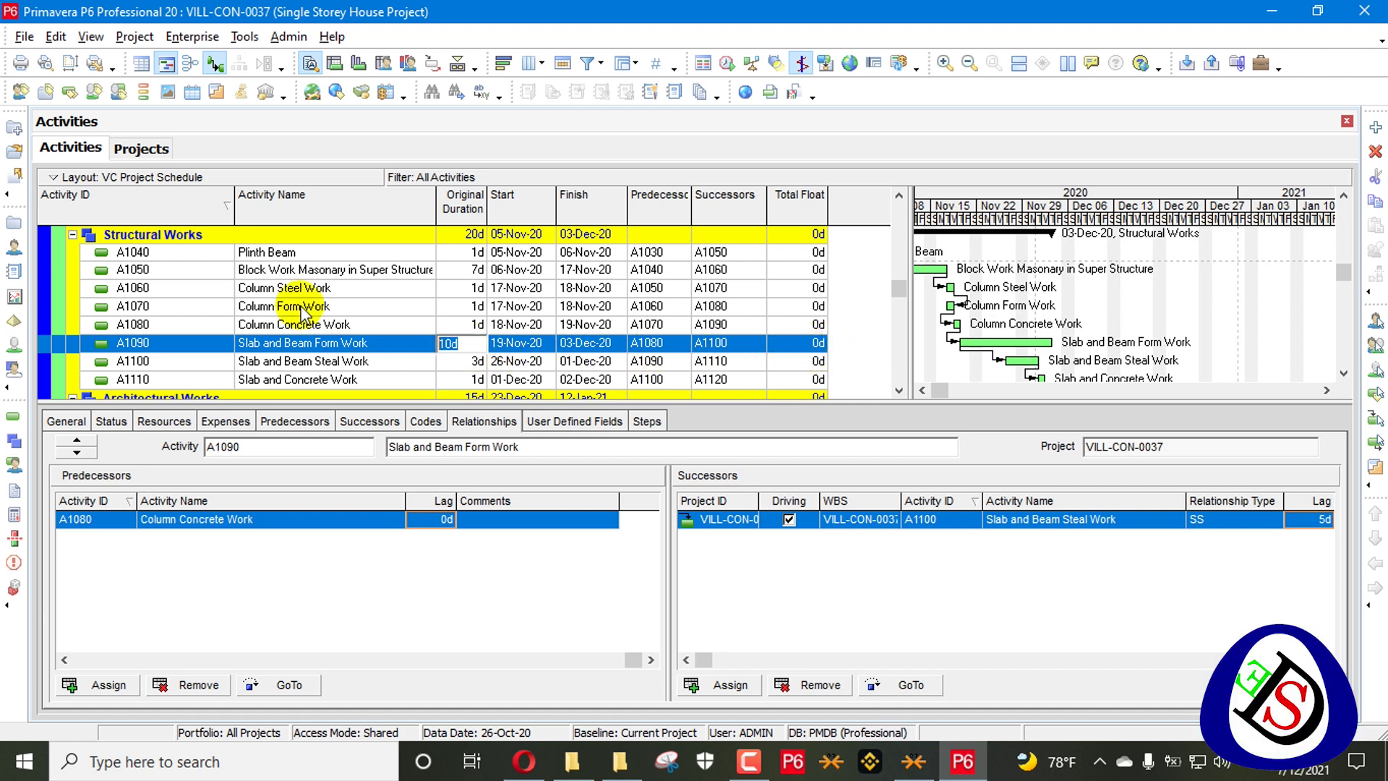
type("3")
key("Return")
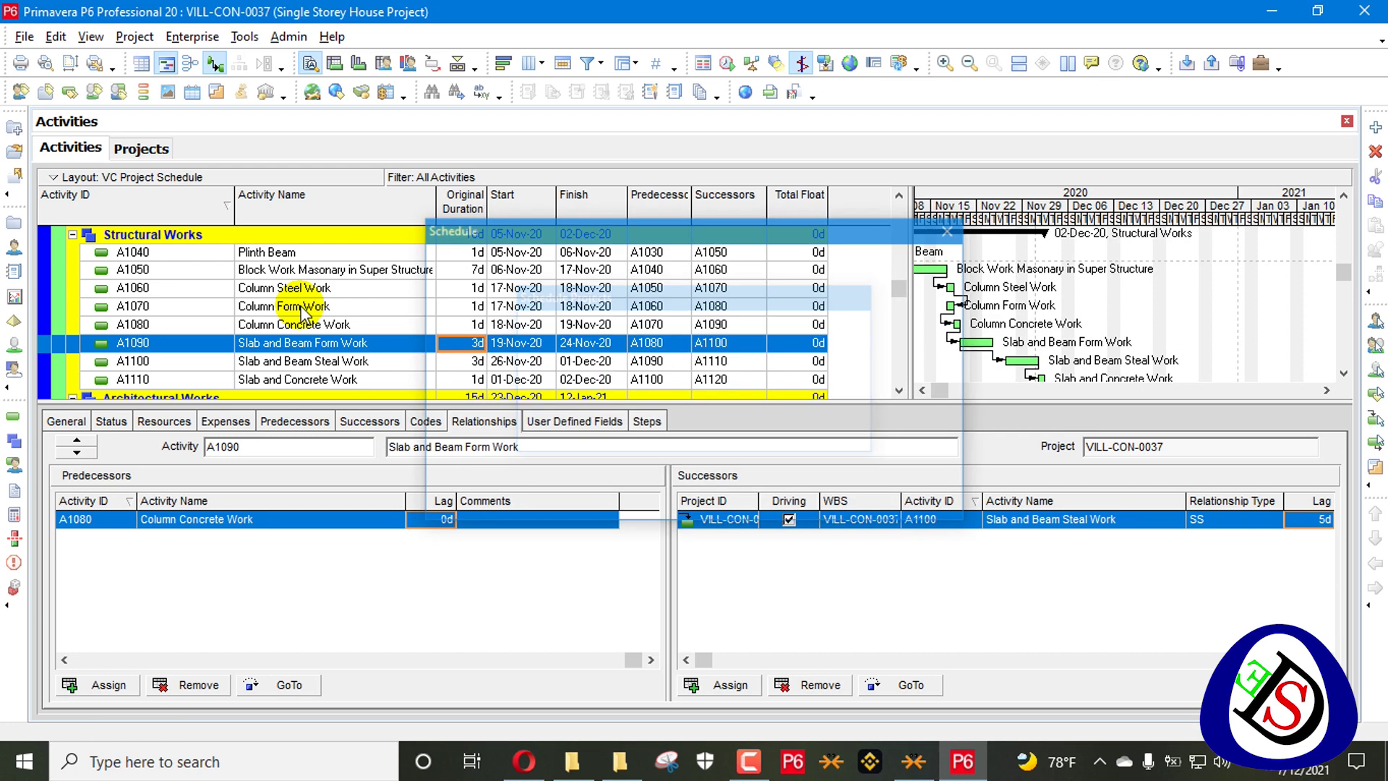
left_click(449, 344)
type("10")
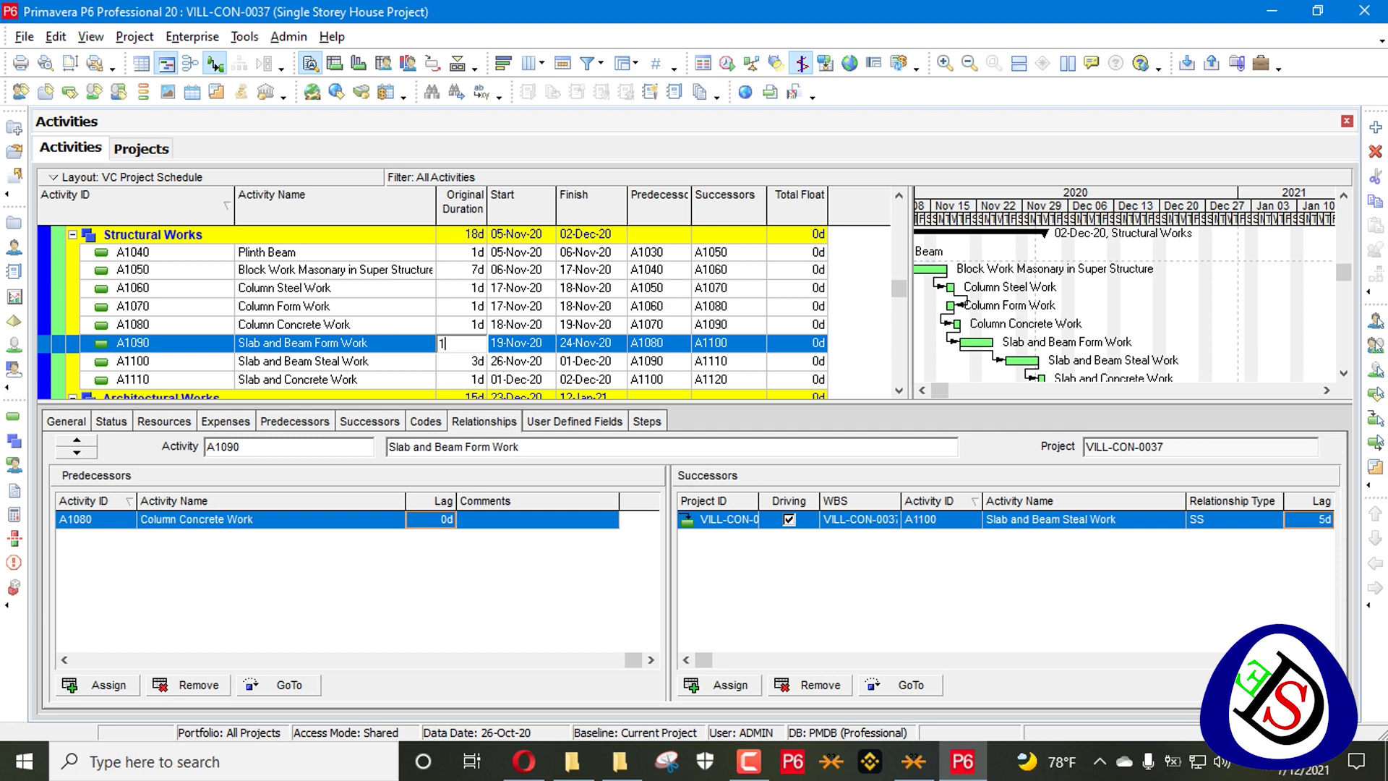
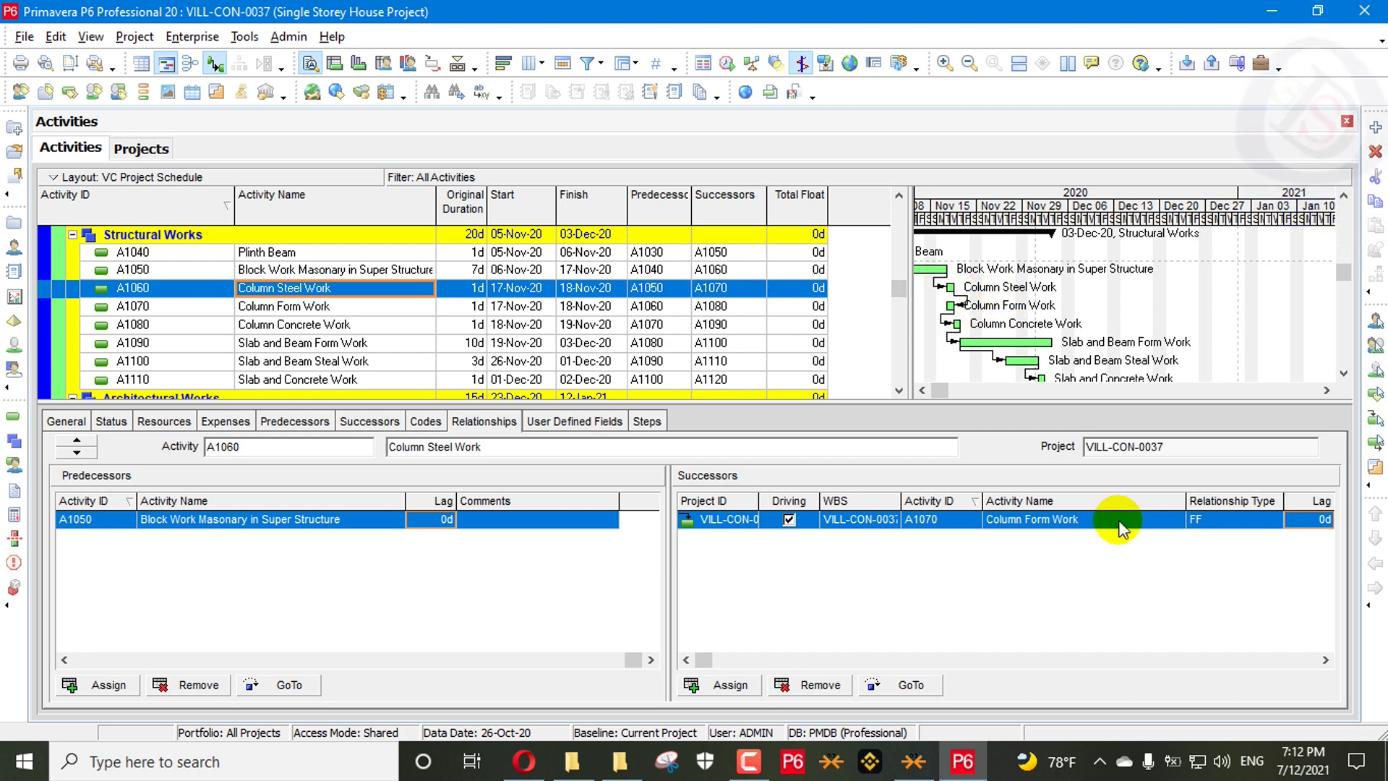
Set the original duration of Column Form Work (A1070) to 5 days, reschedule the project and inspect its Gantt bar
left_click(352, 307)
left_click(475, 305)
left_click(475, 306)
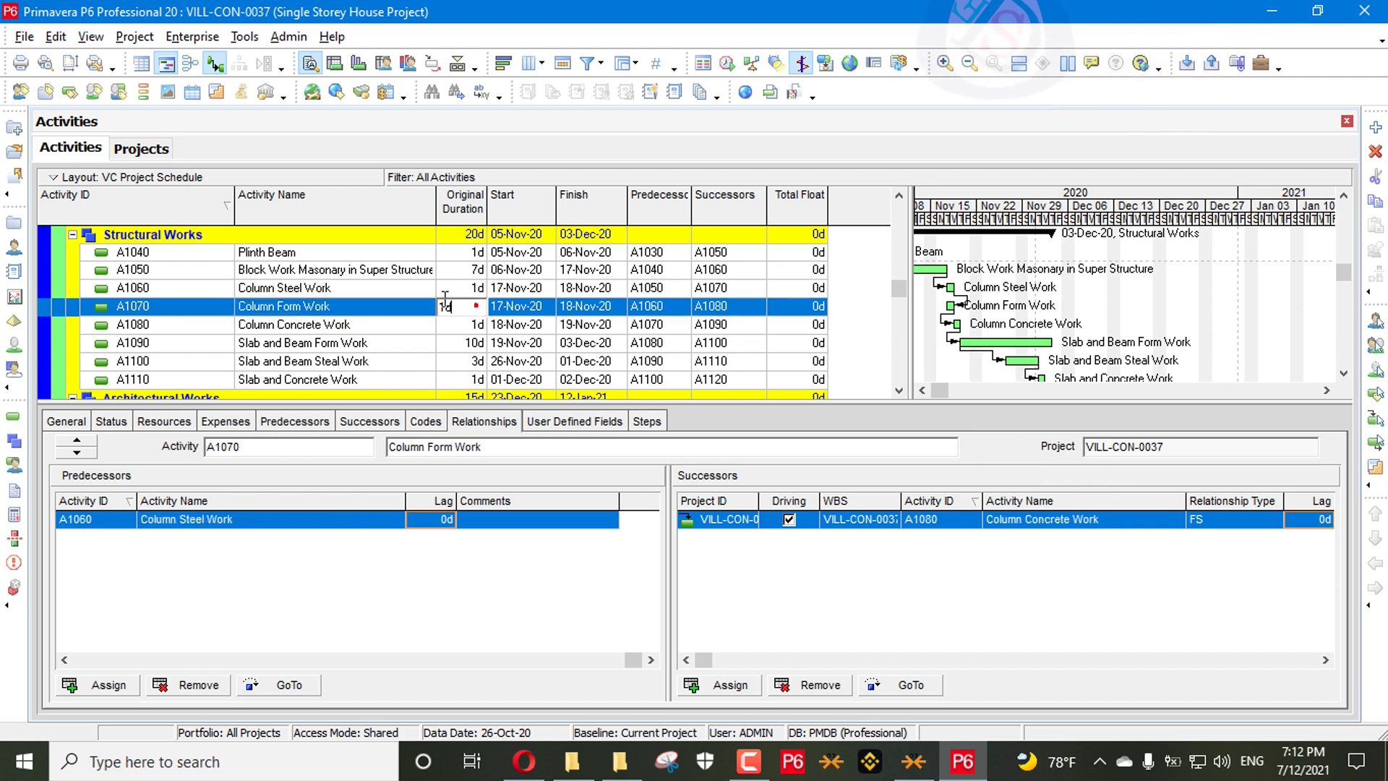
type("5")
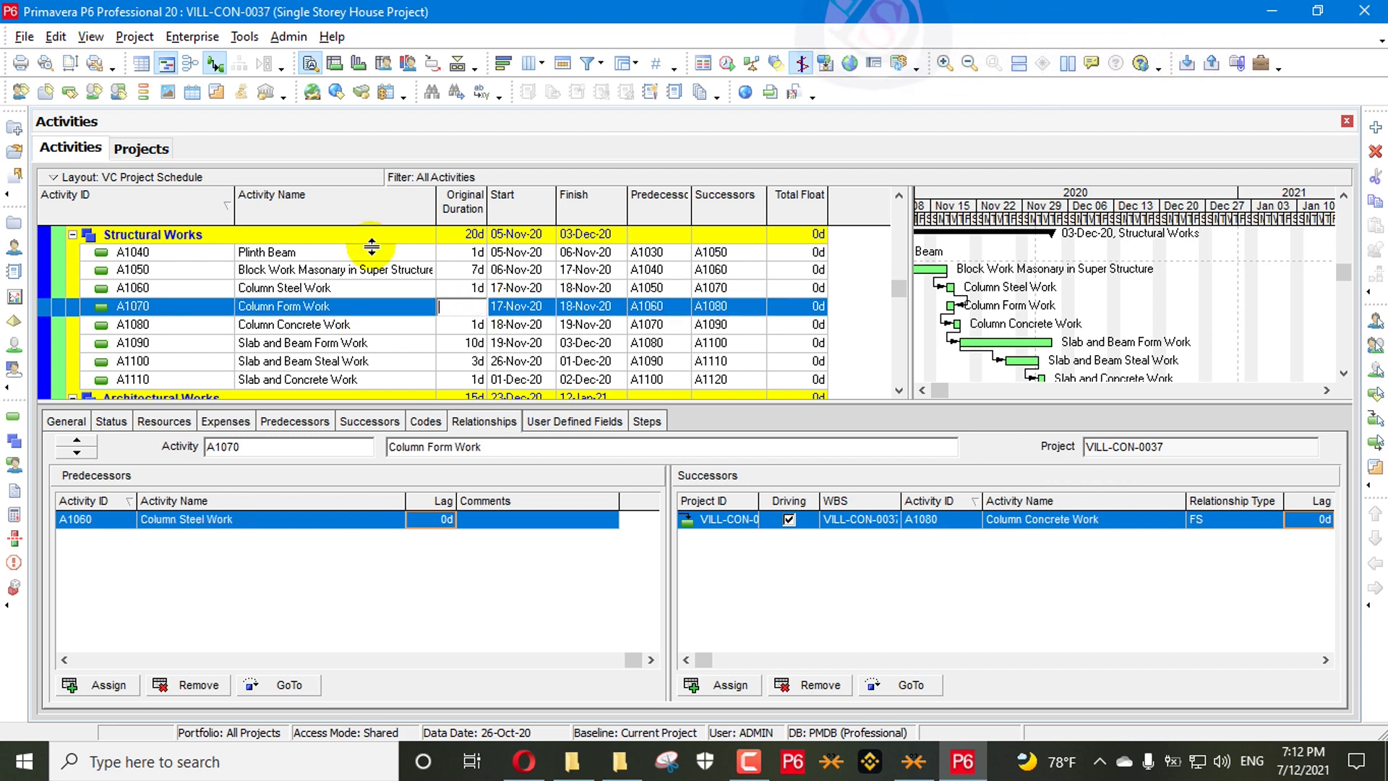
key("Return")
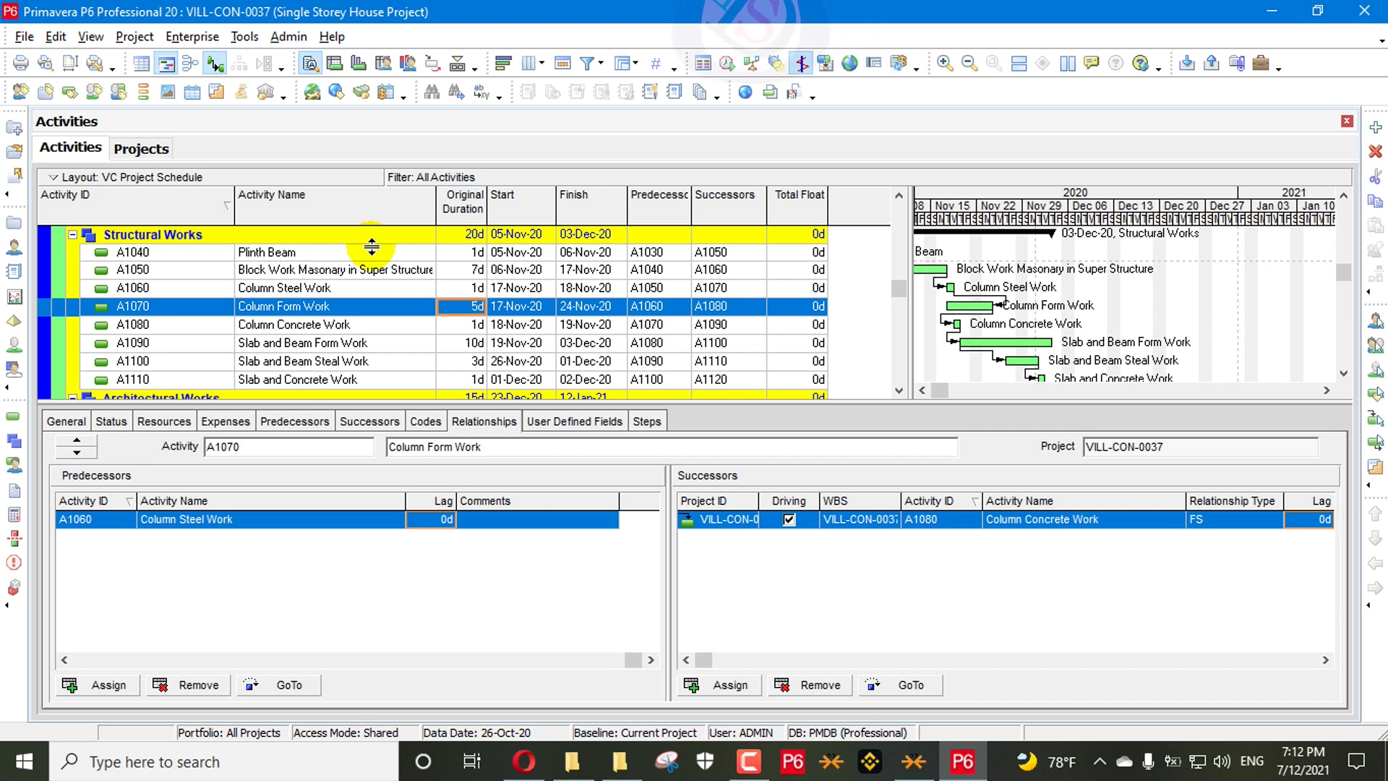
key("F9")
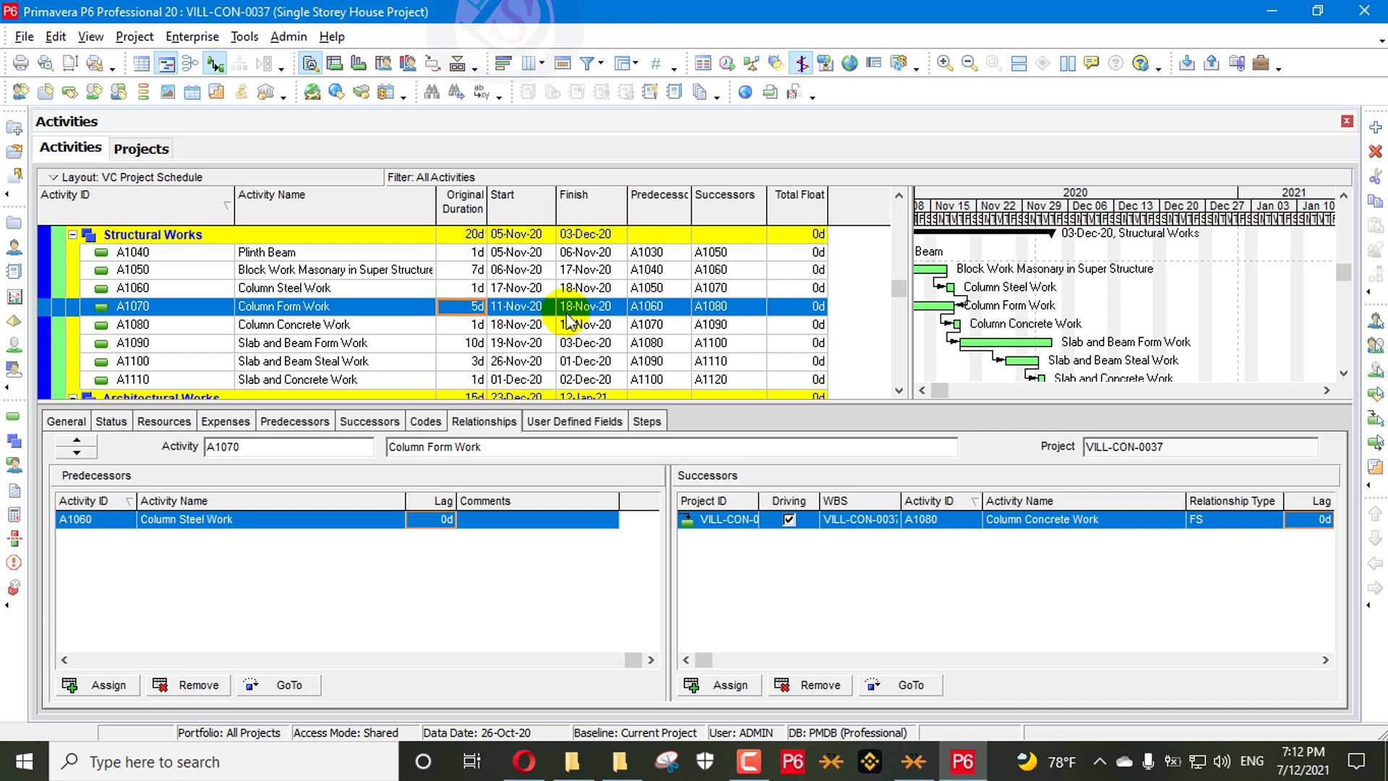
left_click(923, 390)
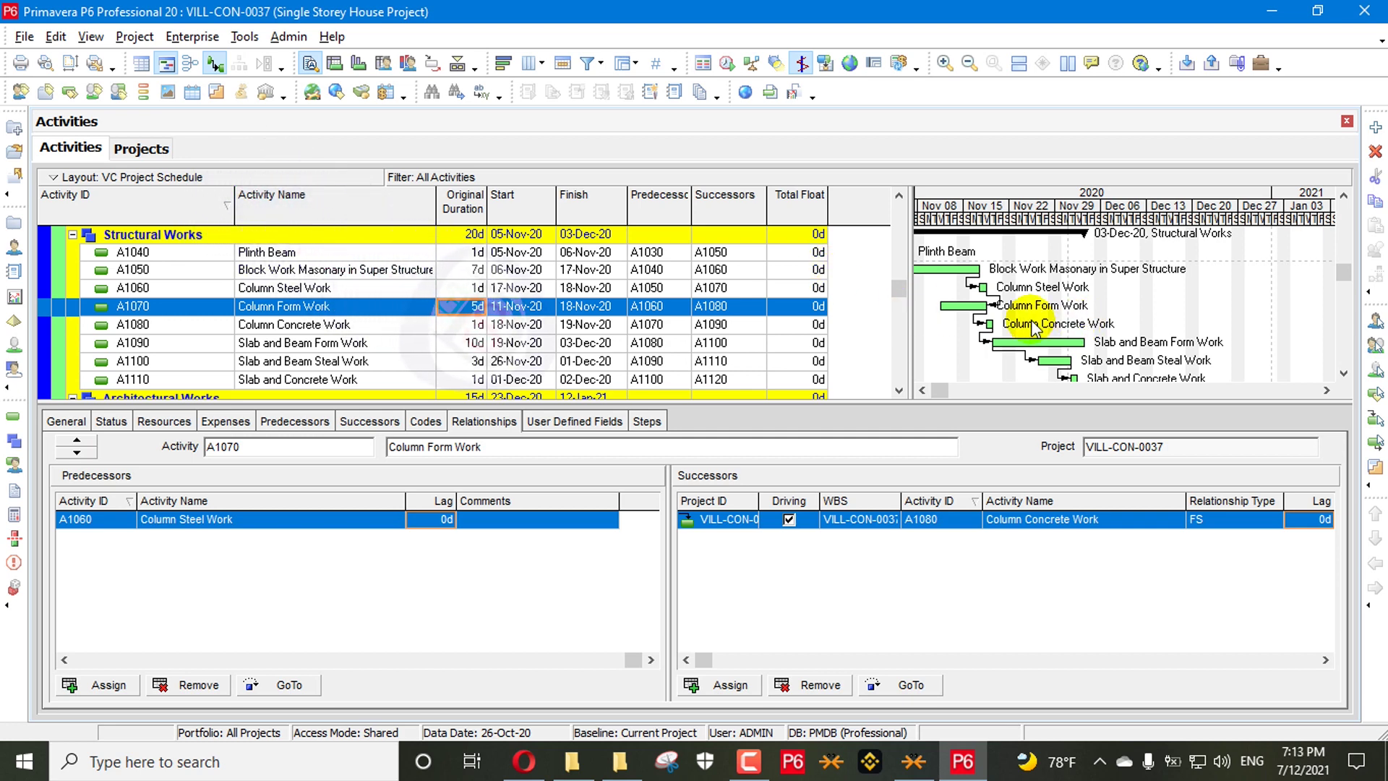
left_click(963, 306)
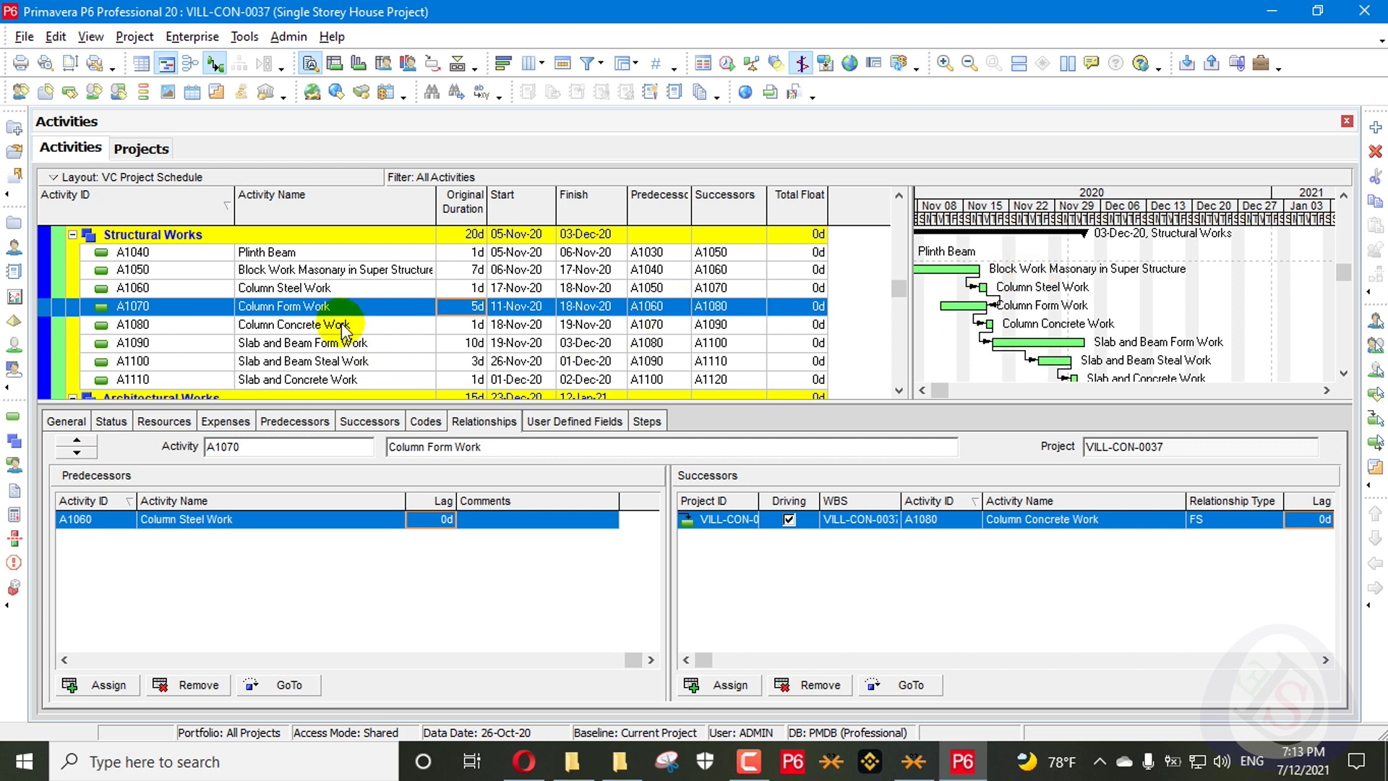
Assign Column Form Work (A1070) as an additional successor of Column Steel Work (A1060) with relationship type SS
left_click(288, 289)
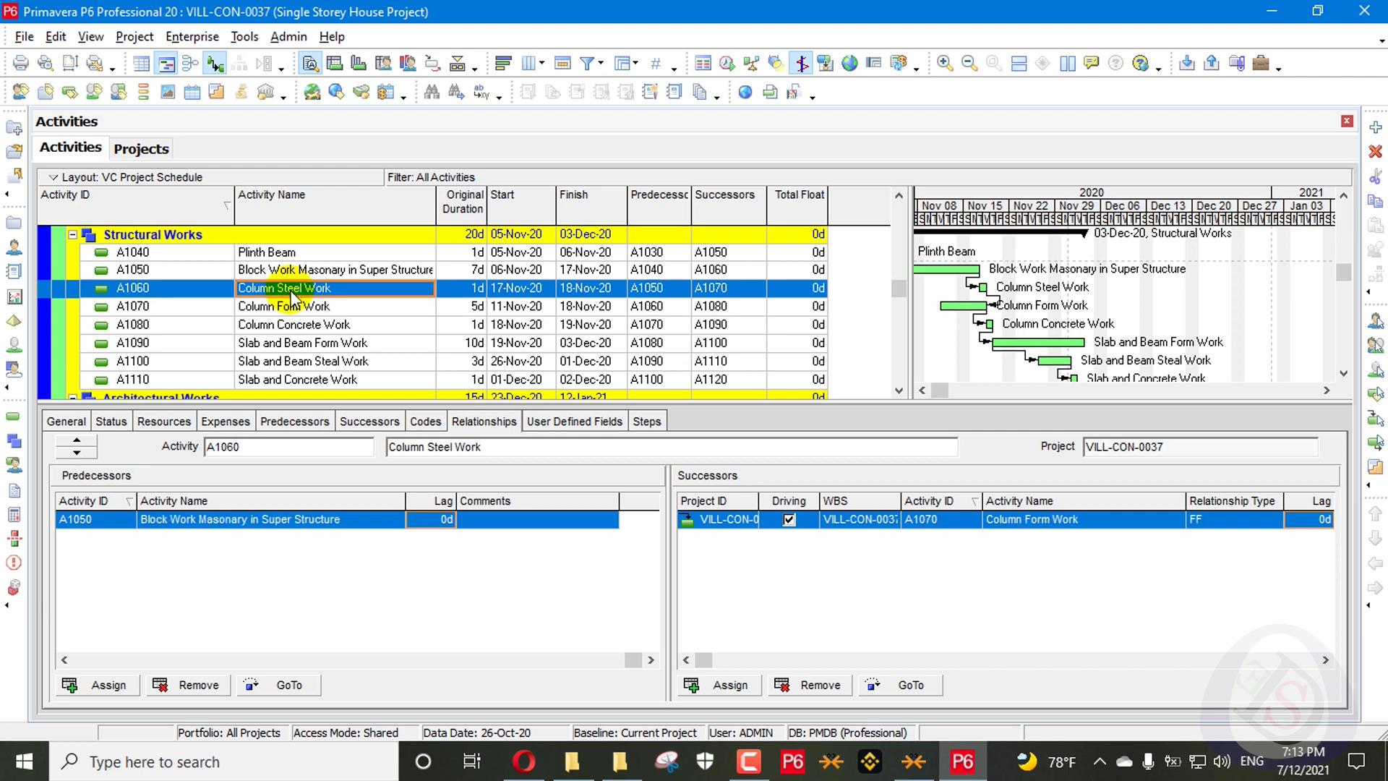
left_click(730, 685)
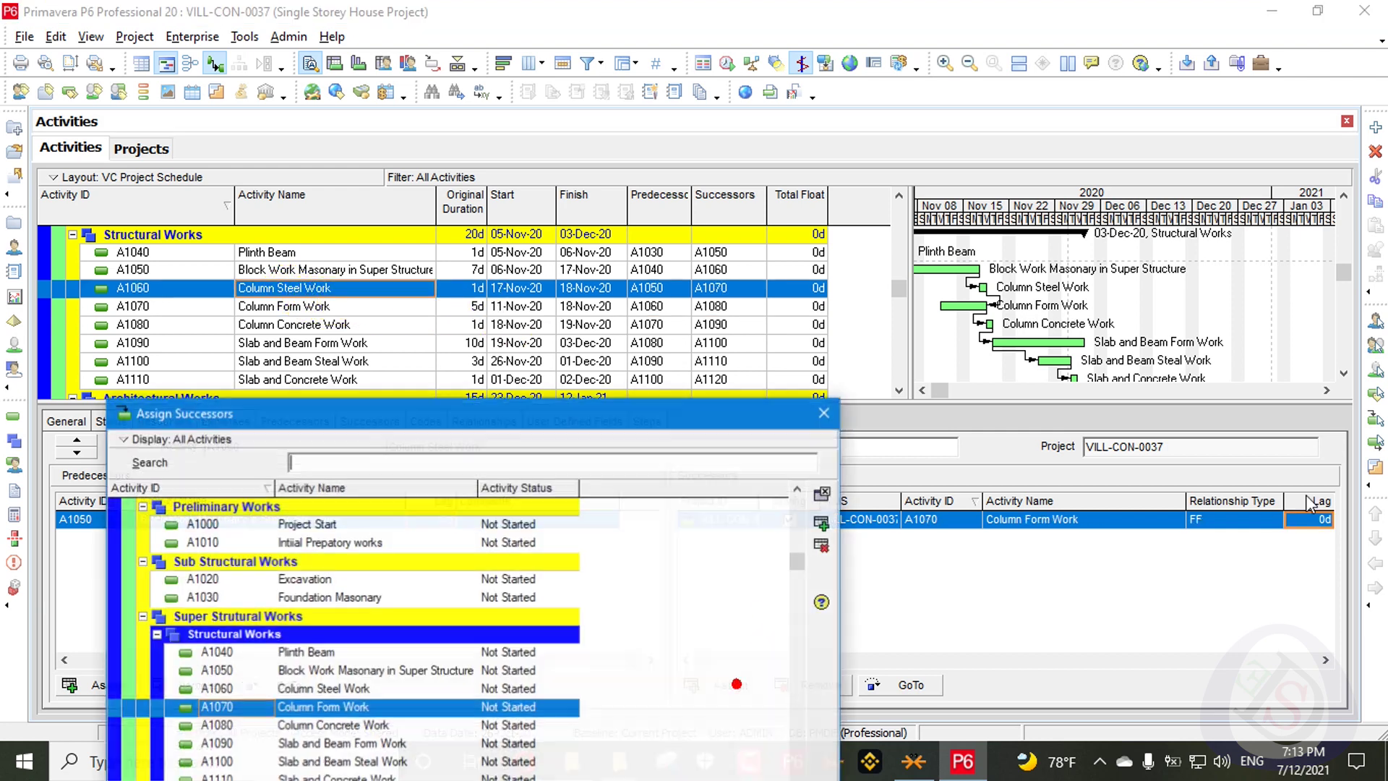
left_click_drag(649, 426, 778, 188)
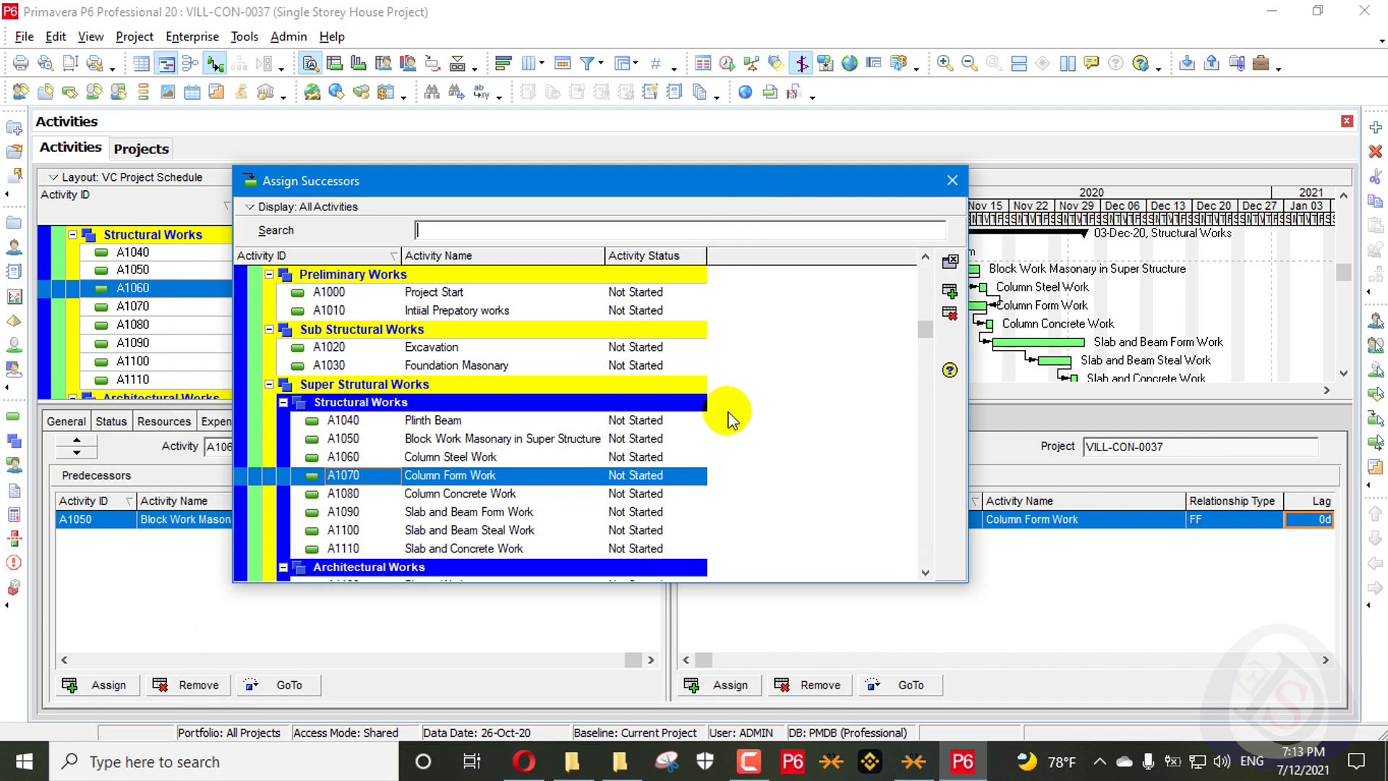
double_click(488, 474)
left_click(952, 180)
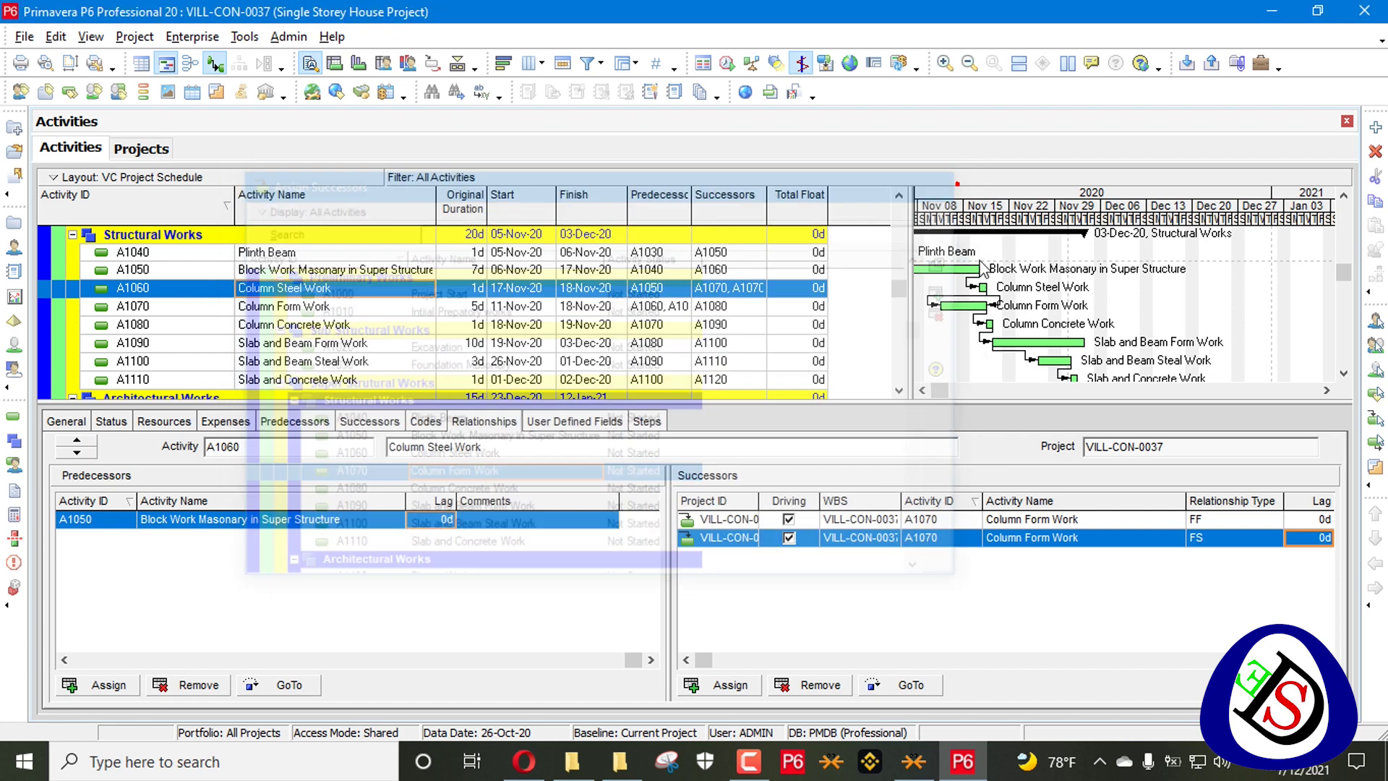
left_click(1211, 544)
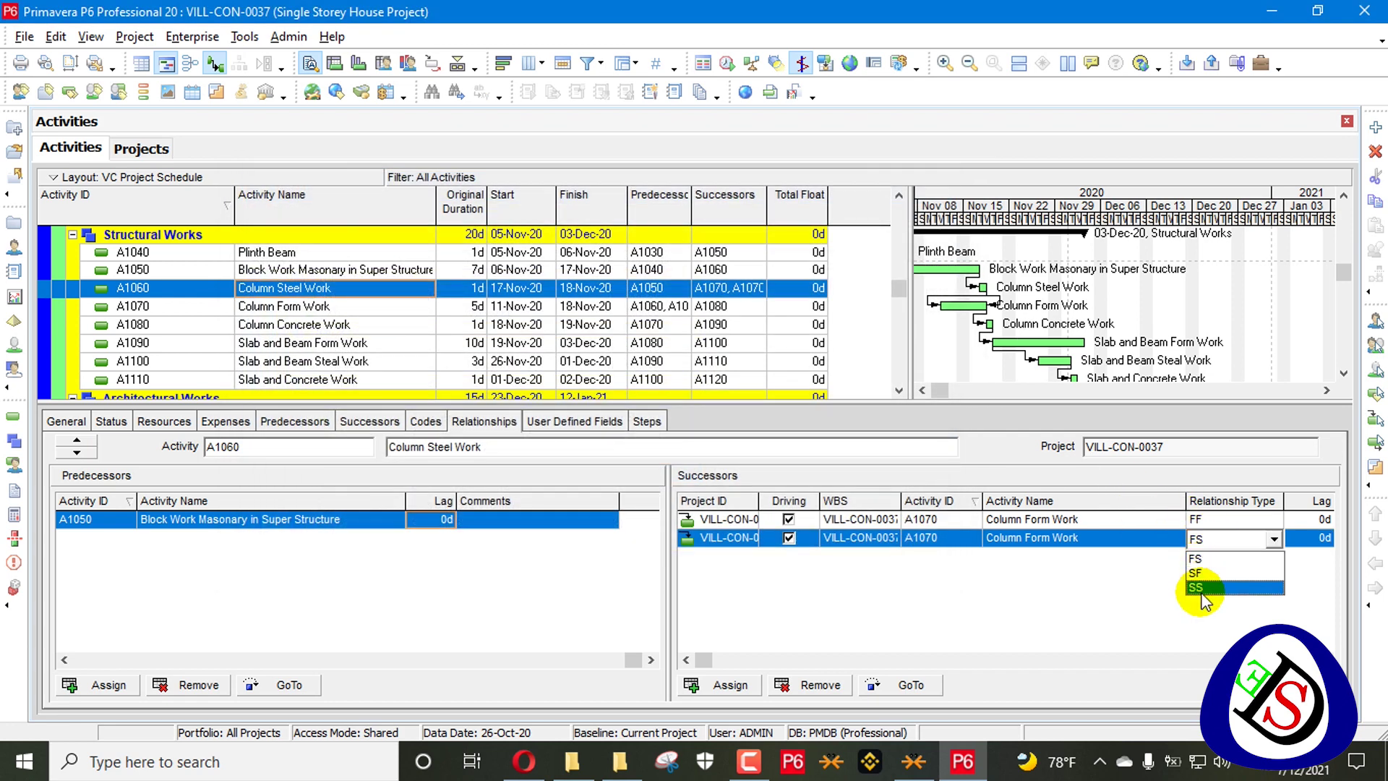
left_click(1200, 585)
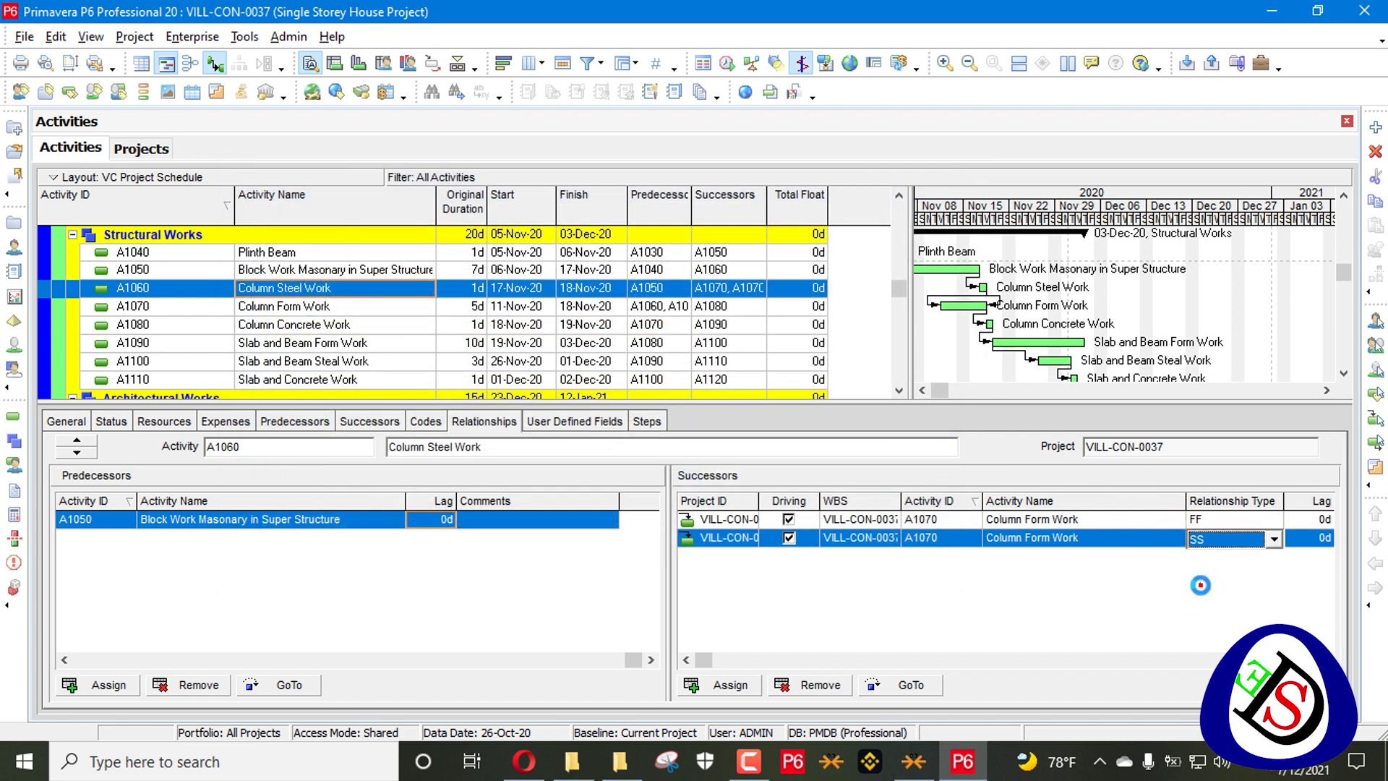
Check the FF and SS links from Column Steel Work (A1060) to Column Form Work (A1070) and reschedule the project
left_click(1209, 520)
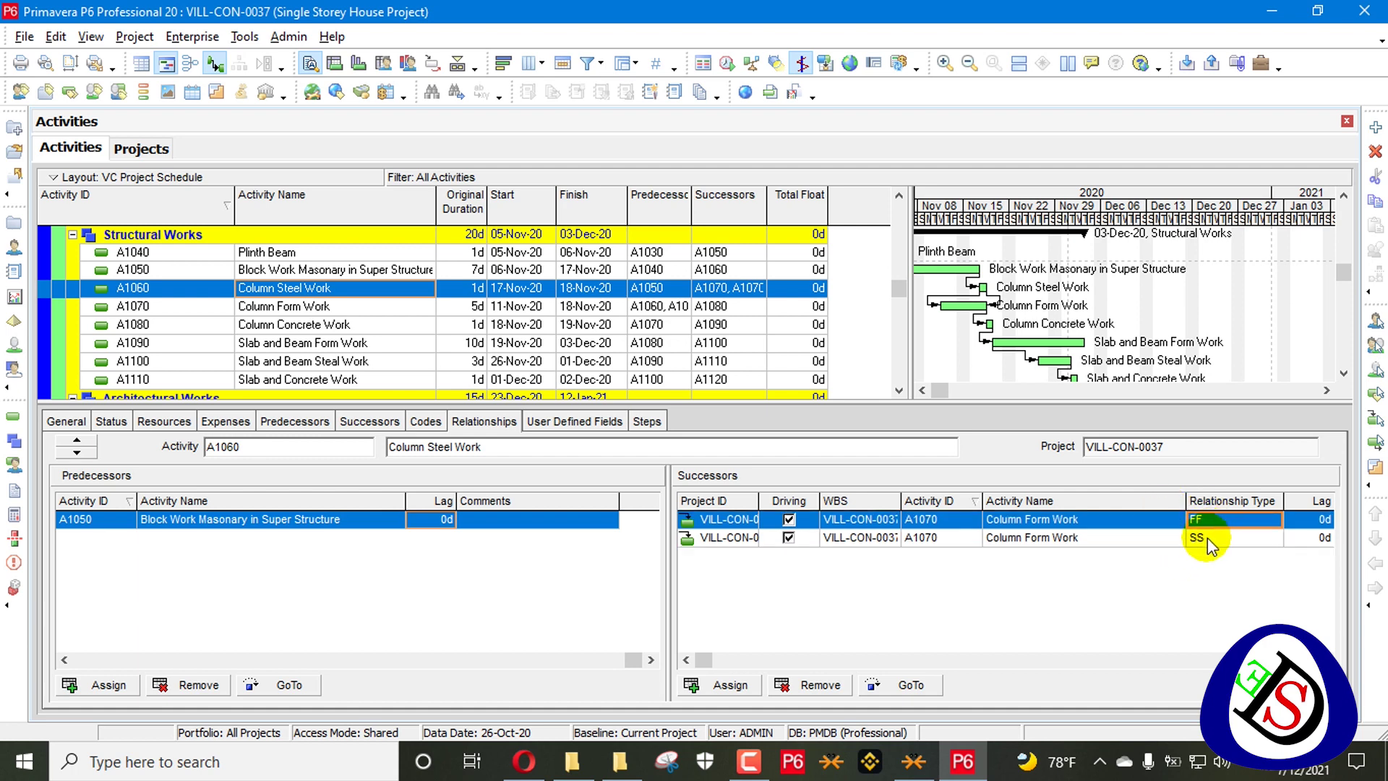
left_click(1207, 536)
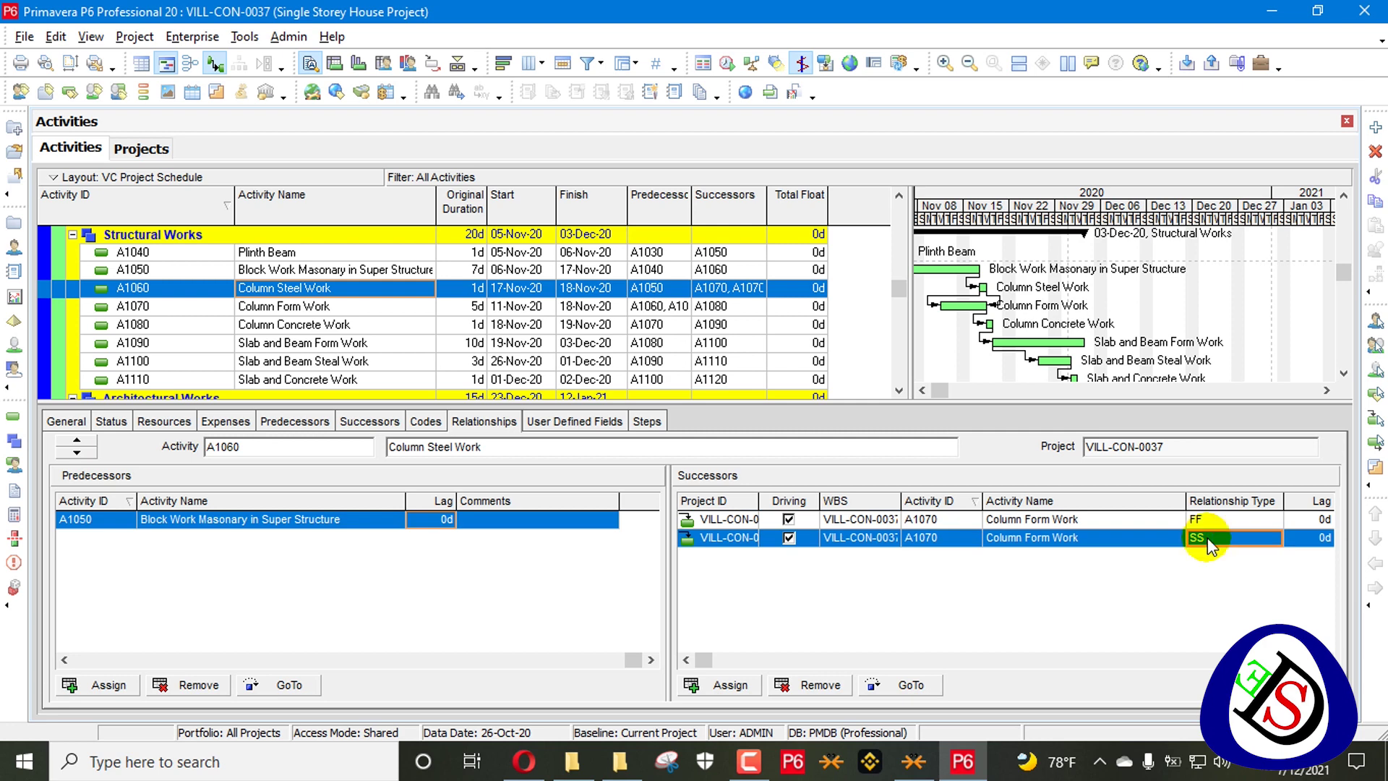
key("F9")
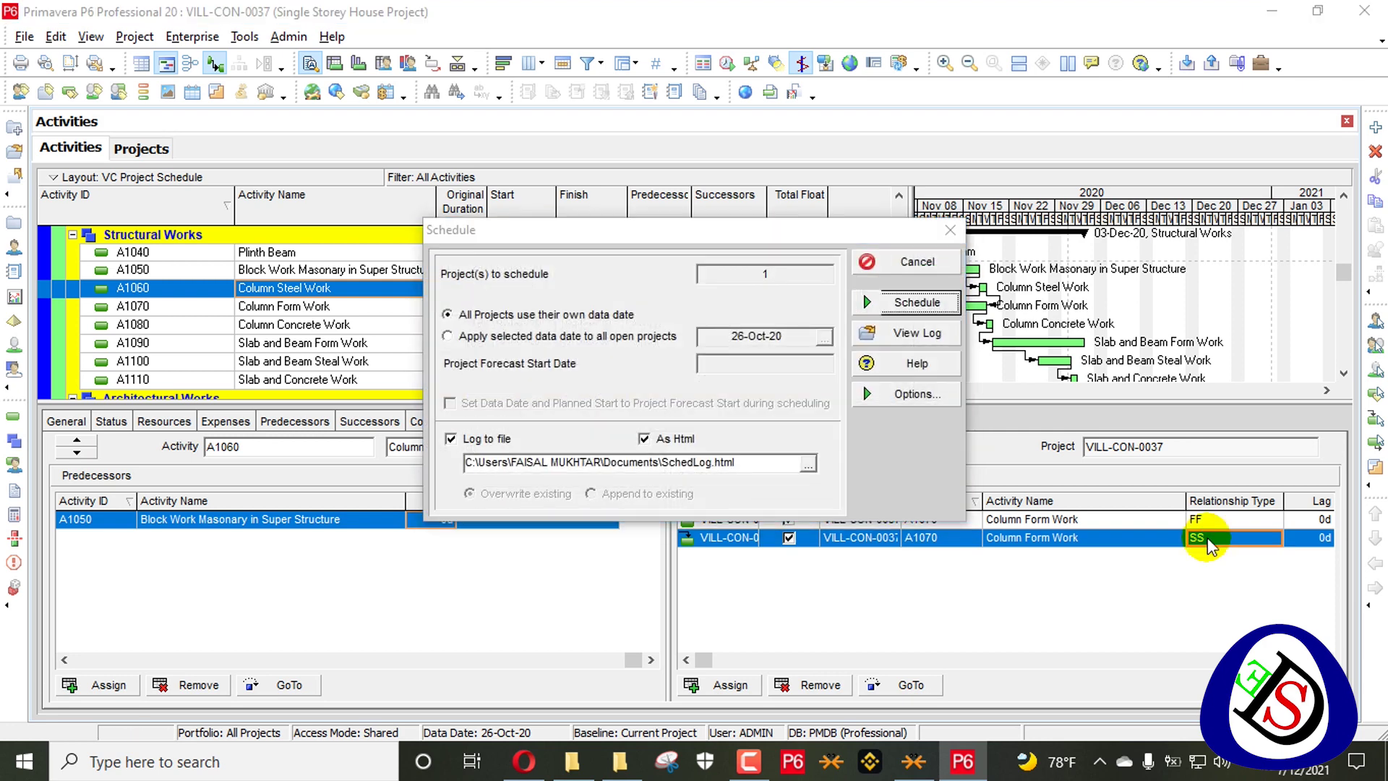
key("Return")
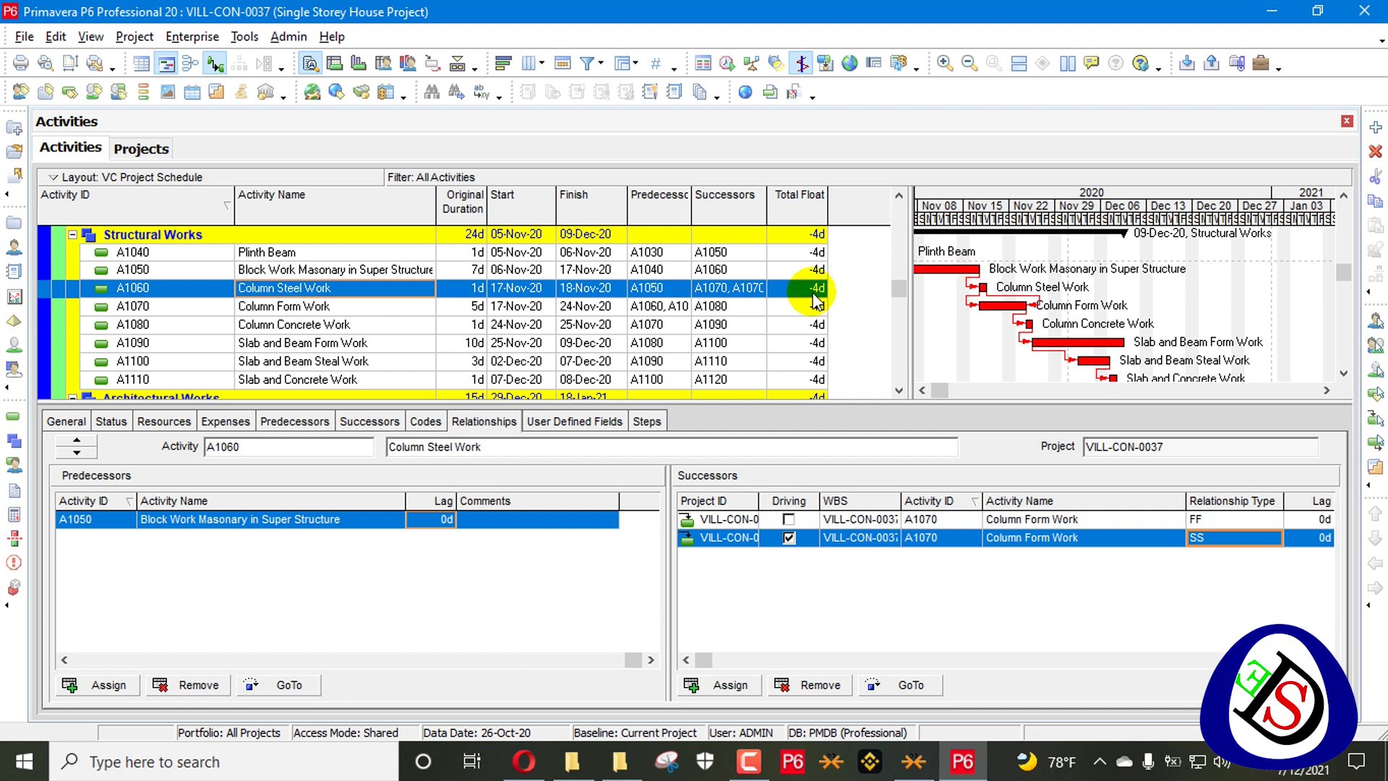
Set the original duration of Column Form Work (A1070) to 1 day and reschedule the project
left_click(464, 306)
type("1")
key("Return")
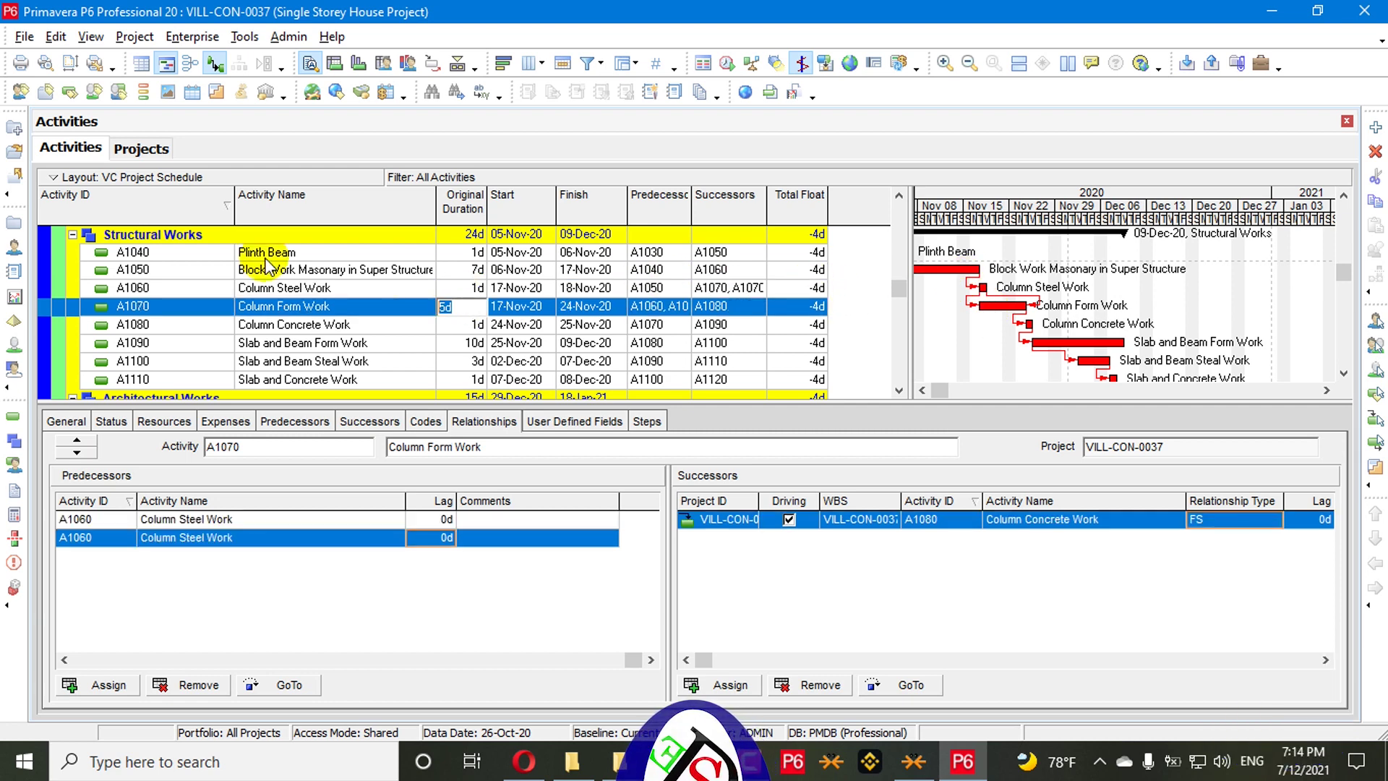
key("F9")
key("Return")
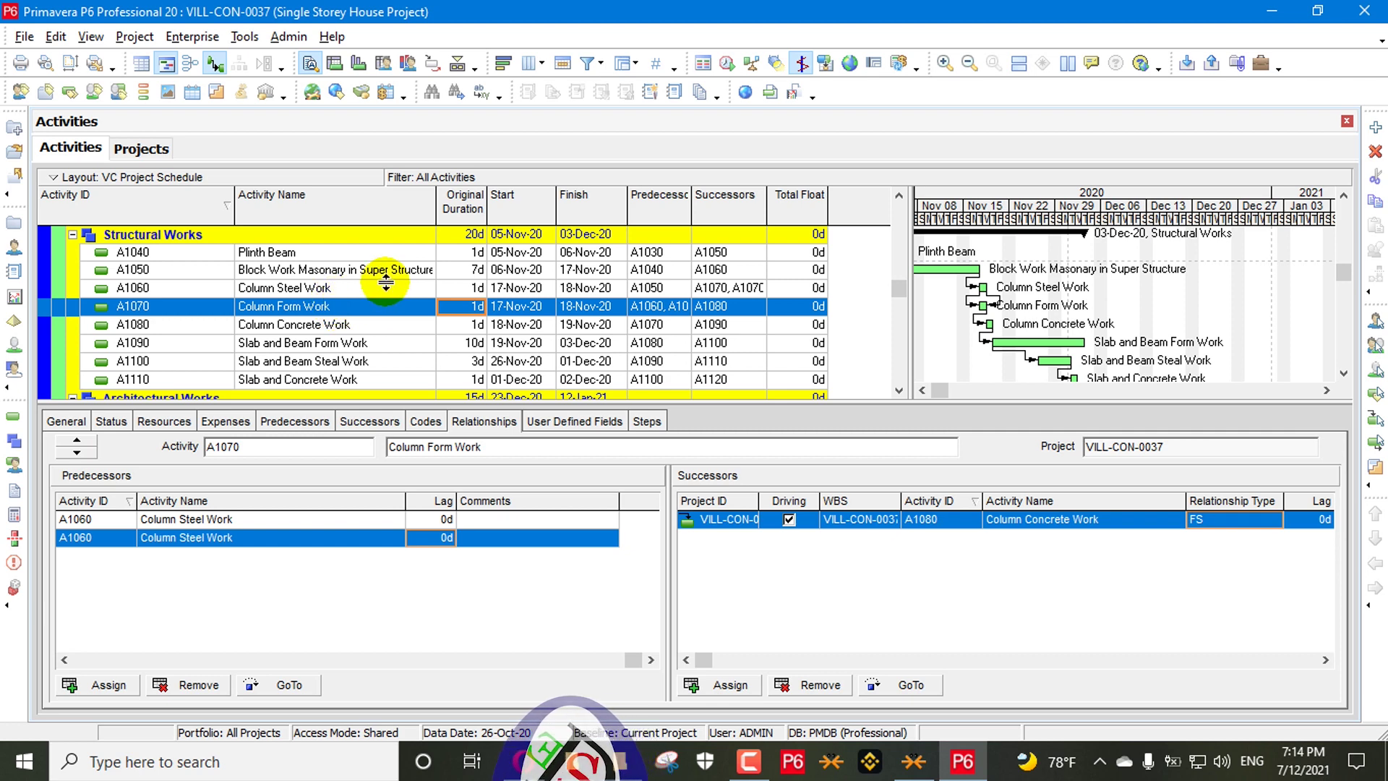
Remove the SS successor link from Column Steel Work (A1060) to Column Form Work (A1070)
left_click(286, 287)
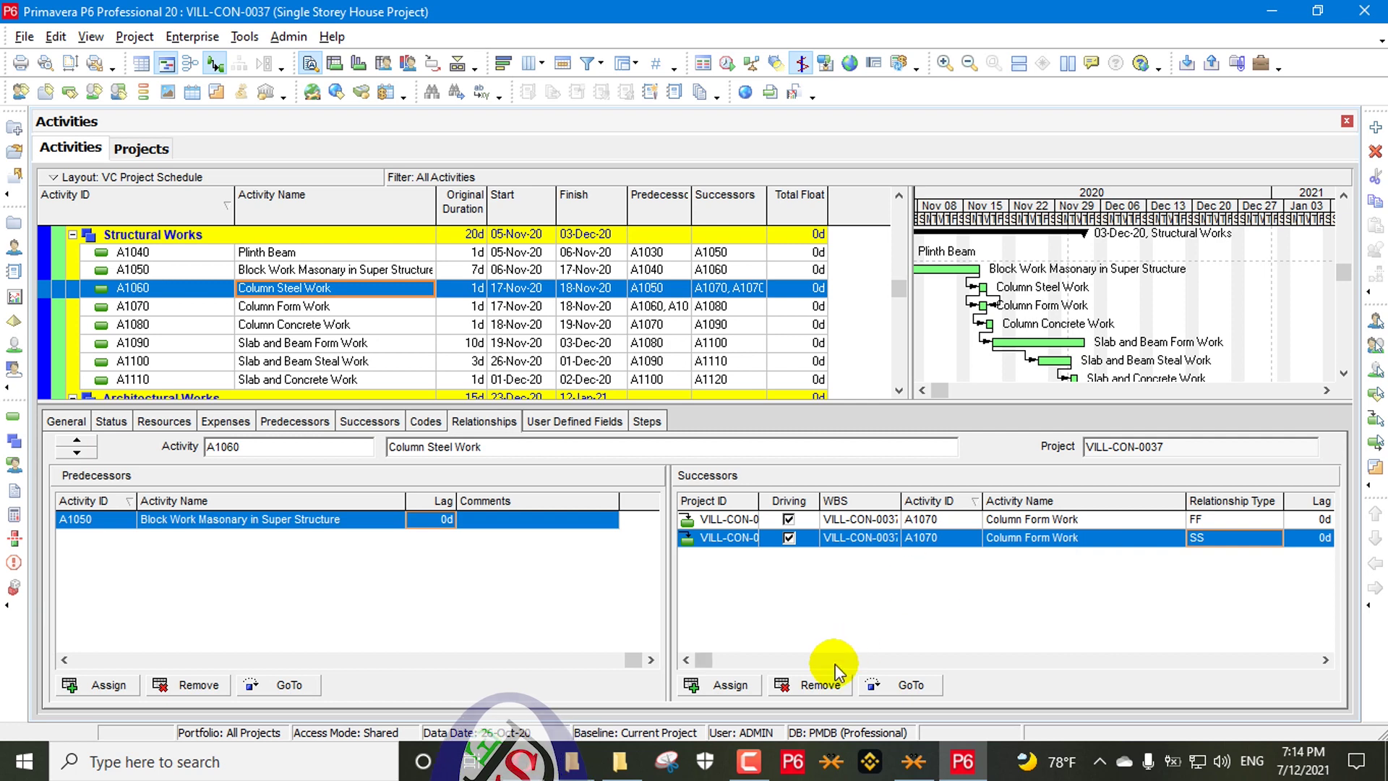
left_click(820, 683)
left_click(644, 415)
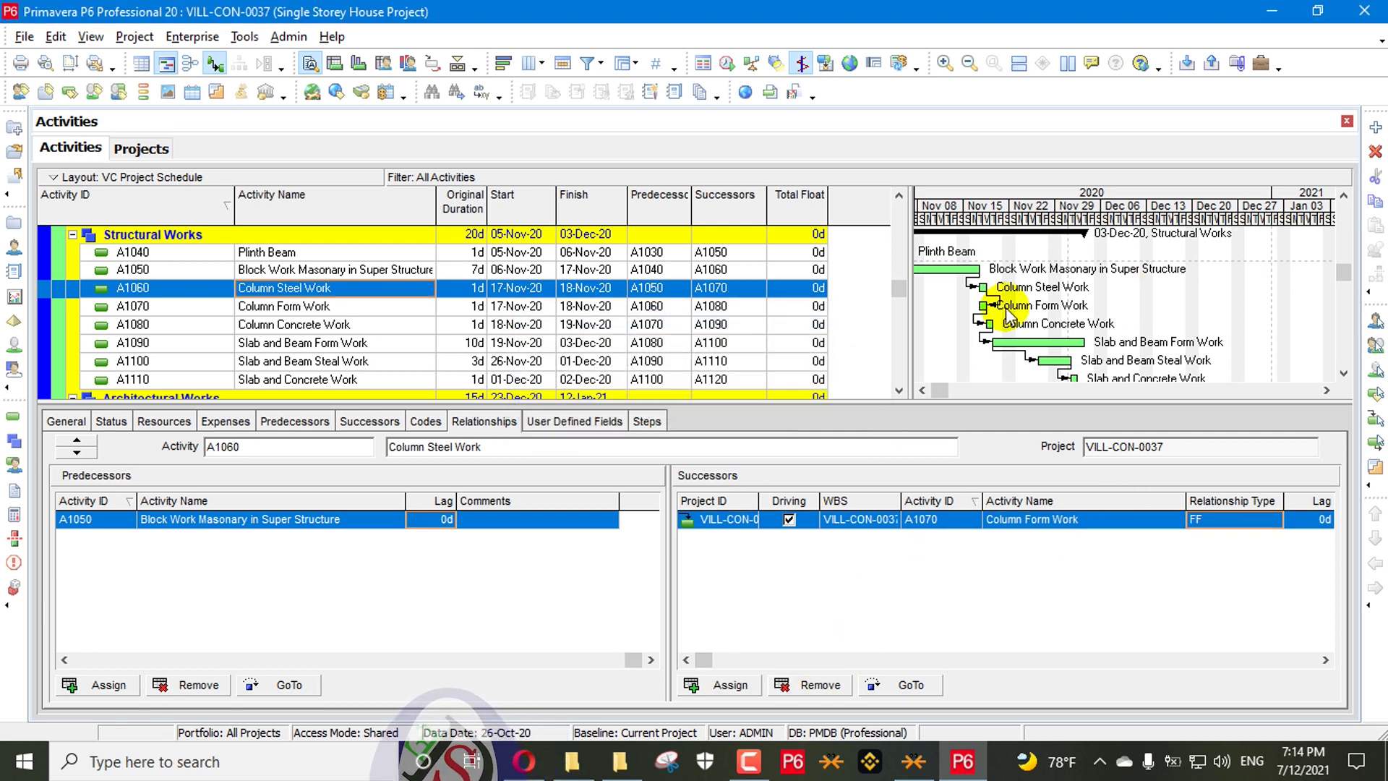
Assign Column Form Work (A1070) again as successor of Column Steel Work (A1060) with relationship type SS, removing the surplus duplicate link
left_click(730, 683)
left_click(497, 477)
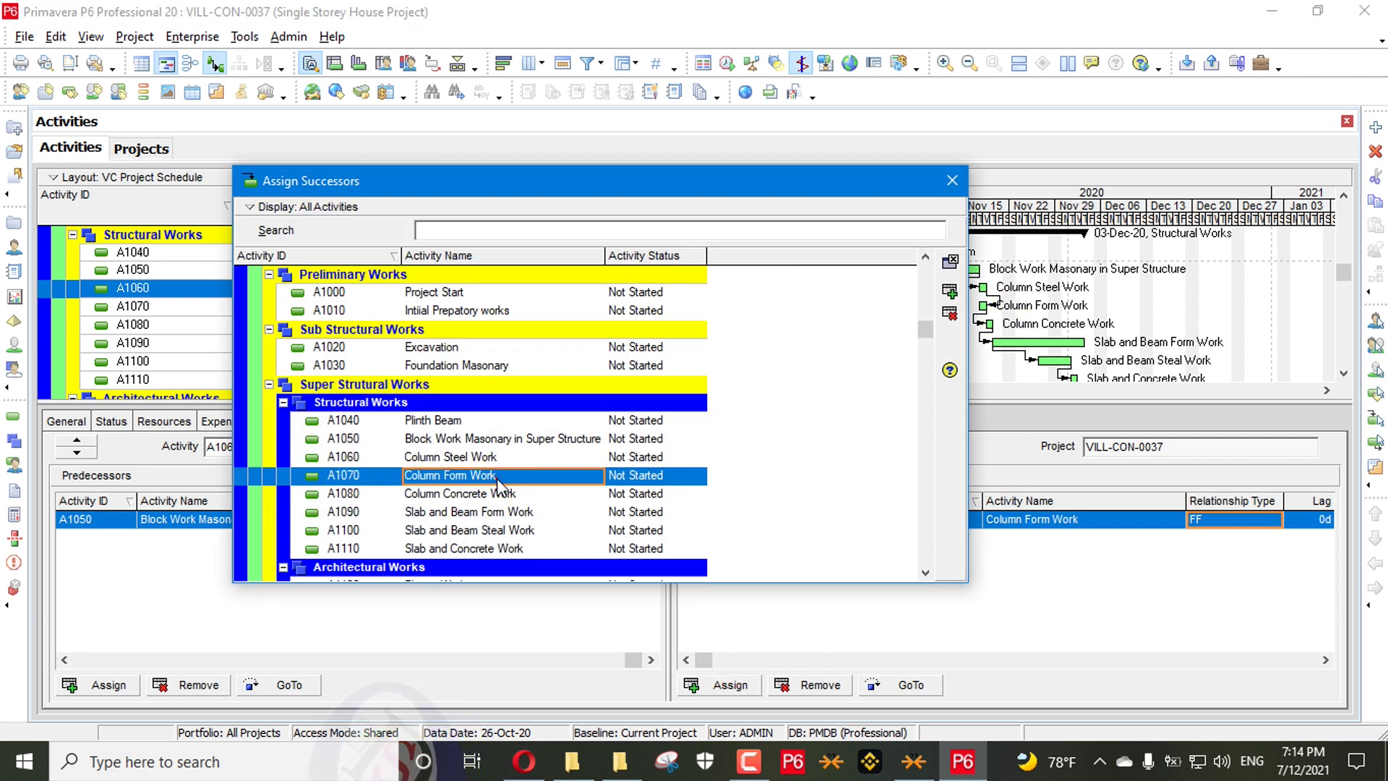
left_click(950, 291)
left_click(950, 290)
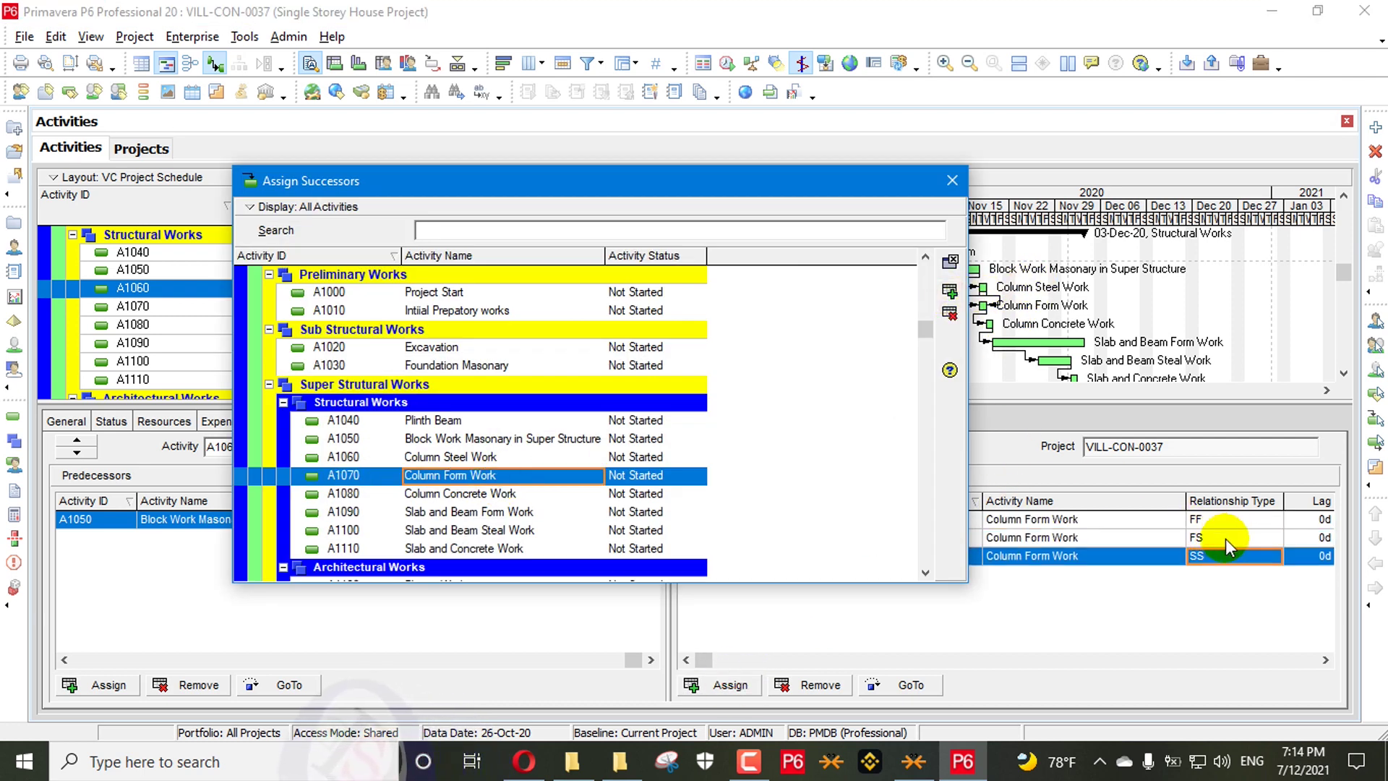
left_click(947, 180)
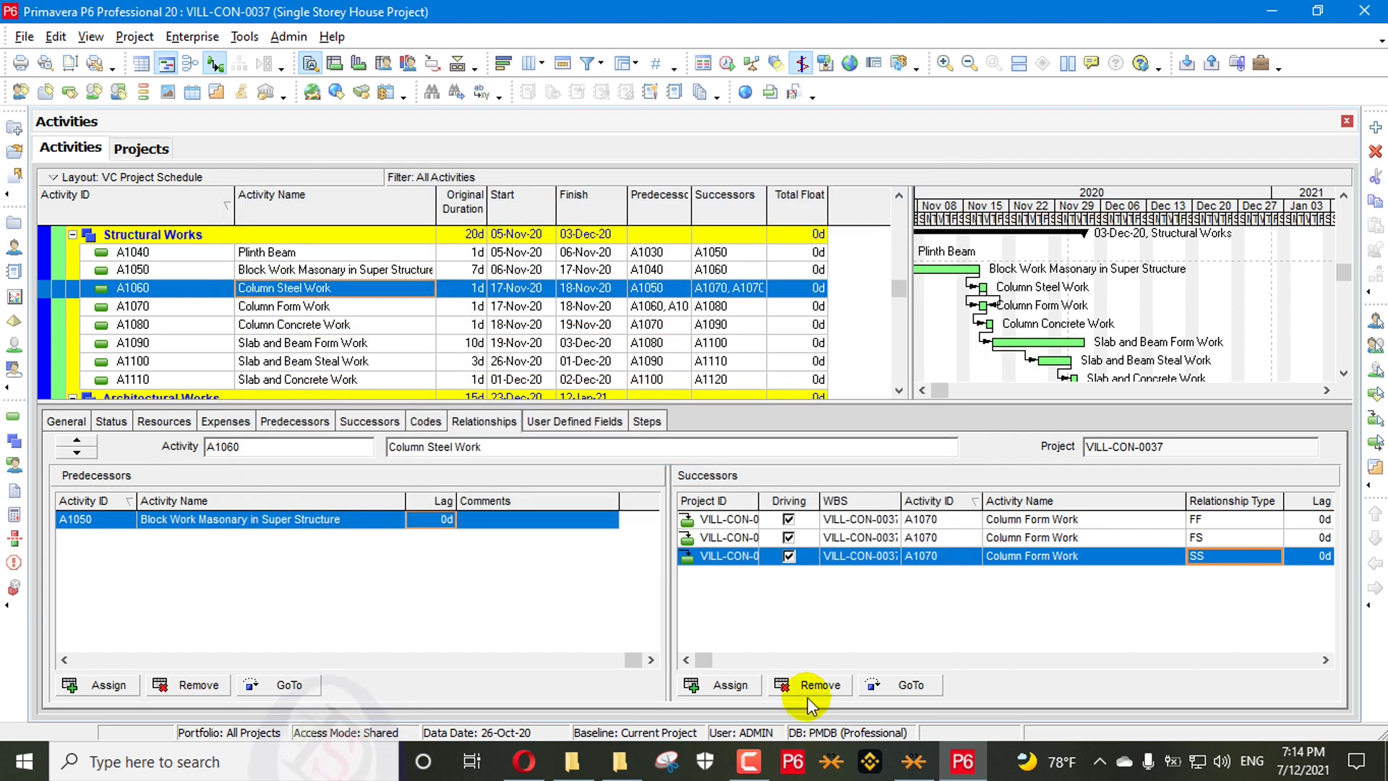
left_click(803, 688)
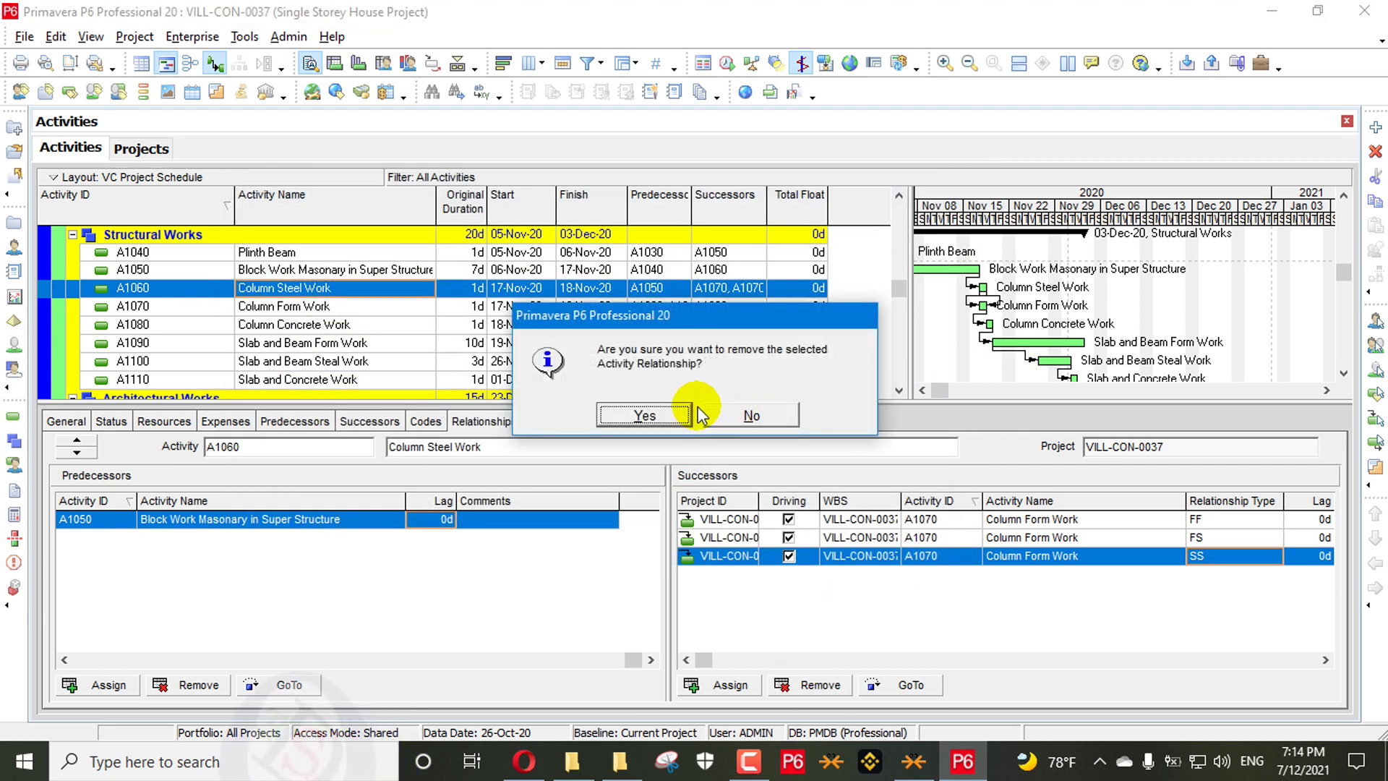
left_click(644, 415)
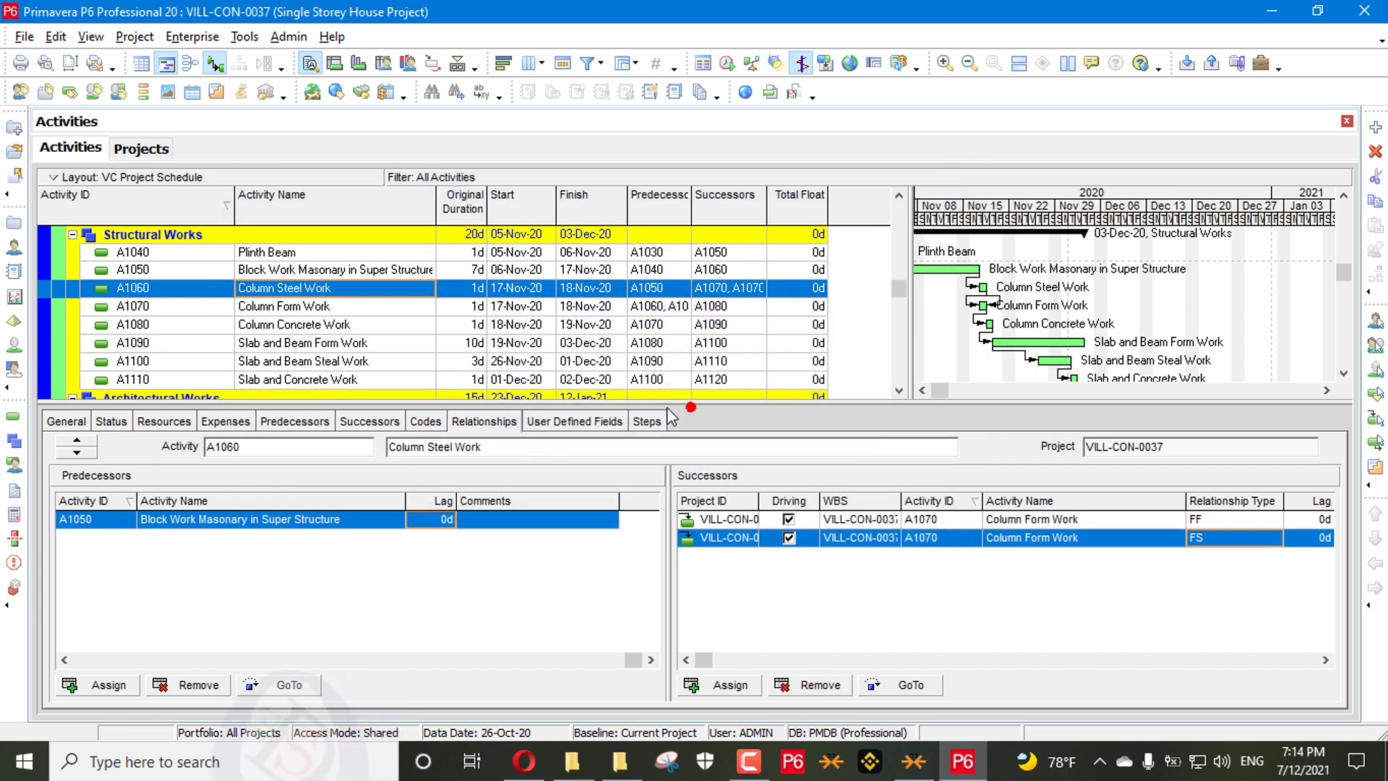
left_click(1203, 543)
left_click(1197, 586)
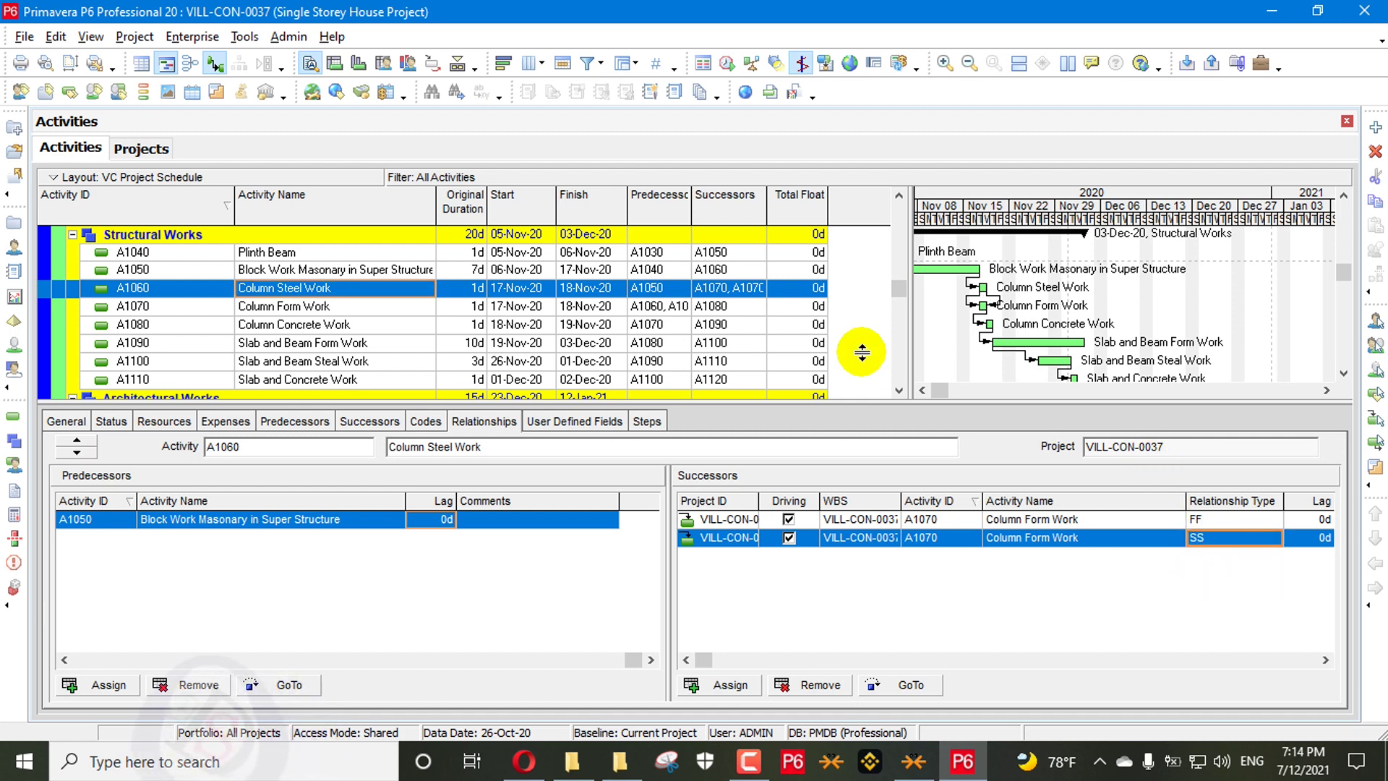
Assign Slab and Beam Steal Work (A1100) as an additional FF successor of Slab and Beam Form Work (A1090) and reschedule the project
left_click(269, 349)
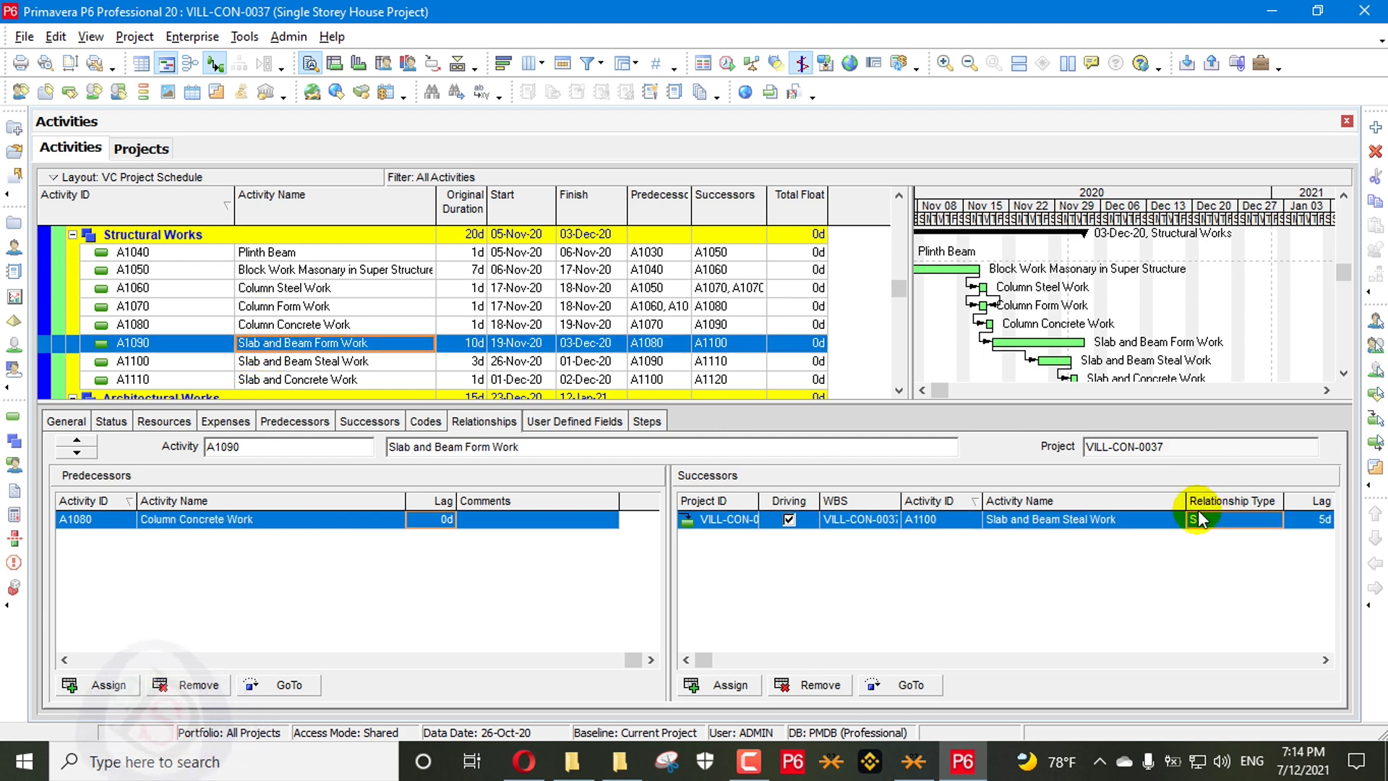
left_click(725, 683)
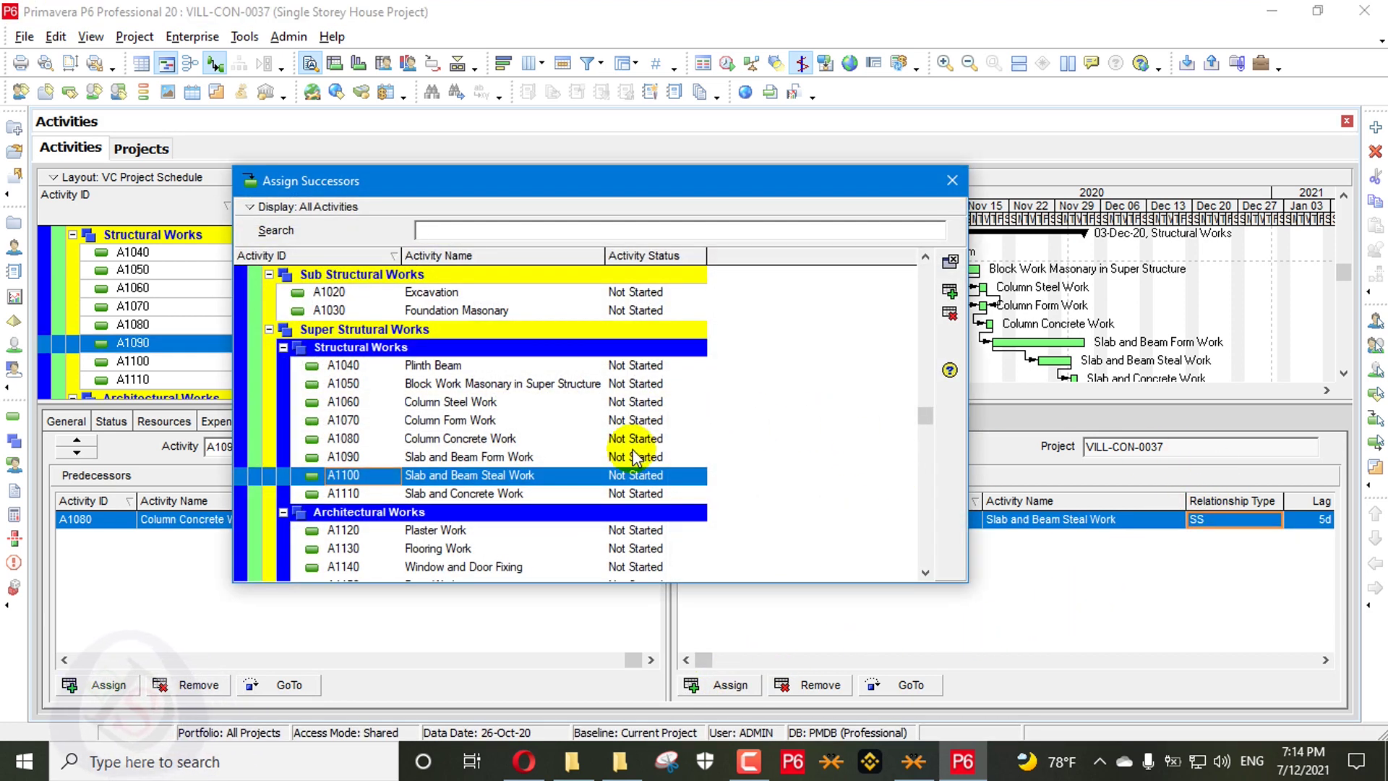
double_click(528, 475)
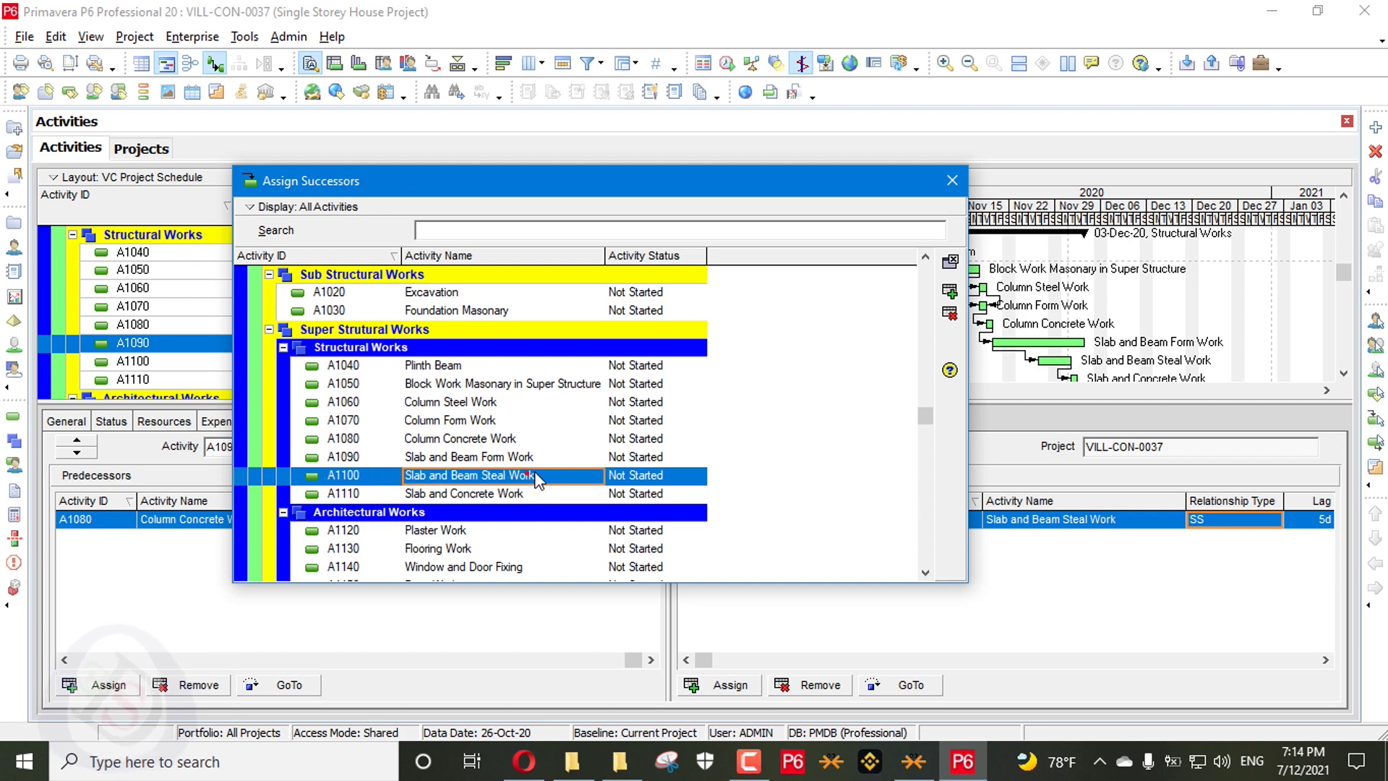
left_click(952, 180)
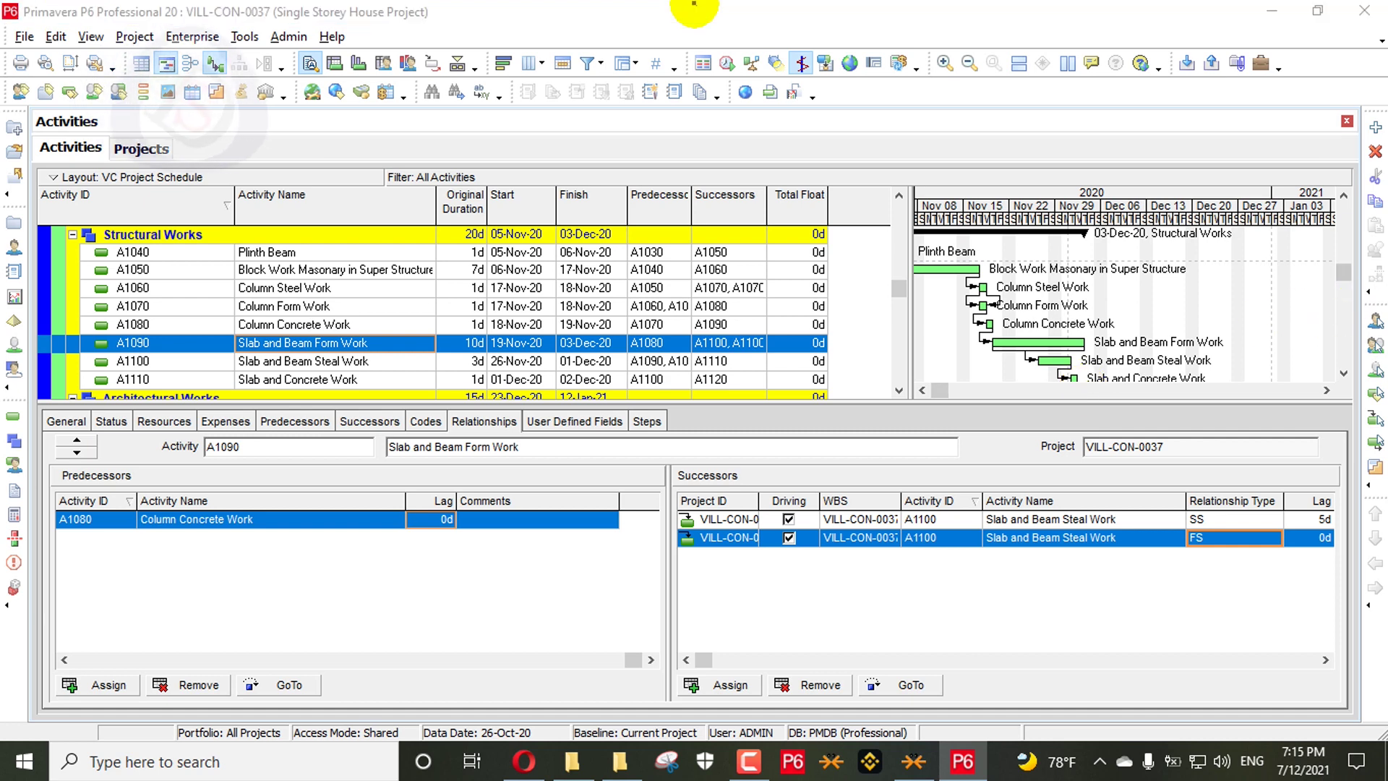
left_click(1228, 538)
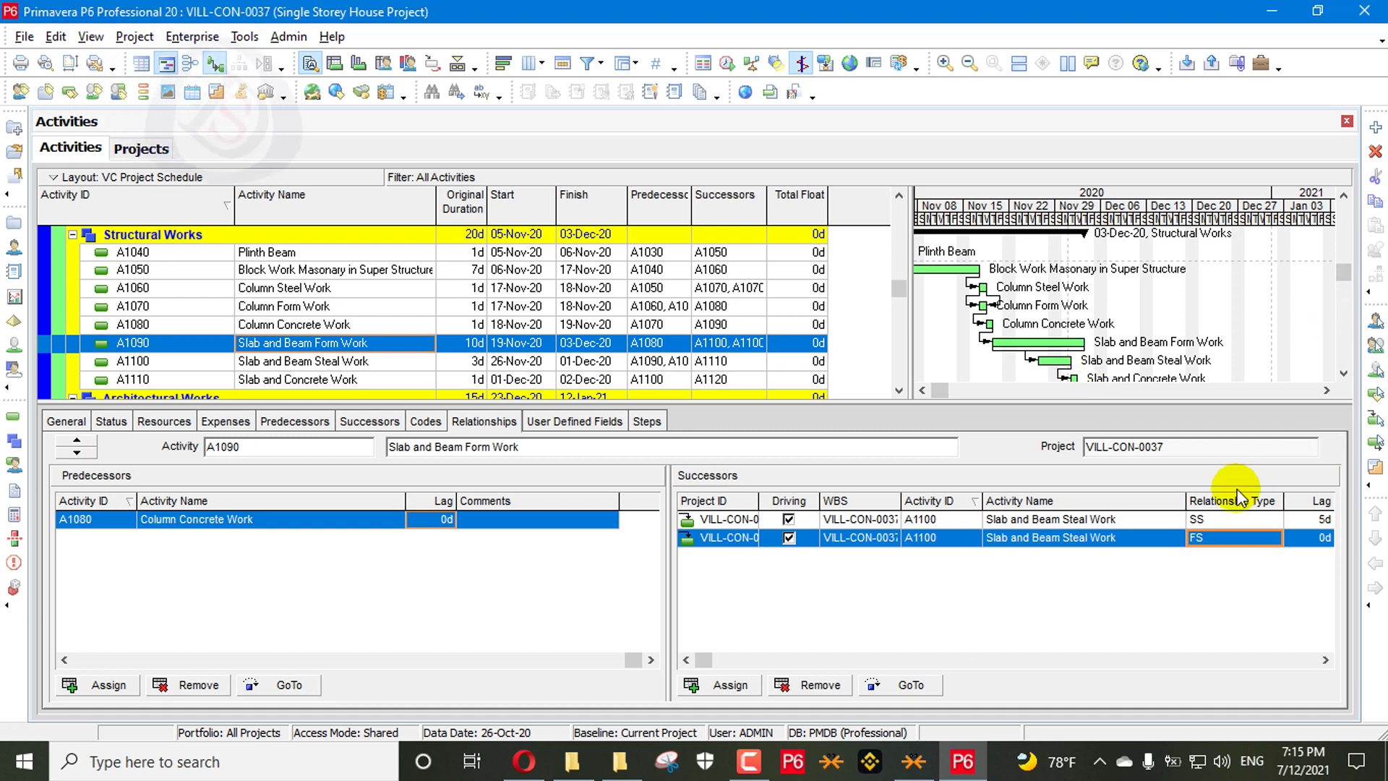
left_click(1228, 538)
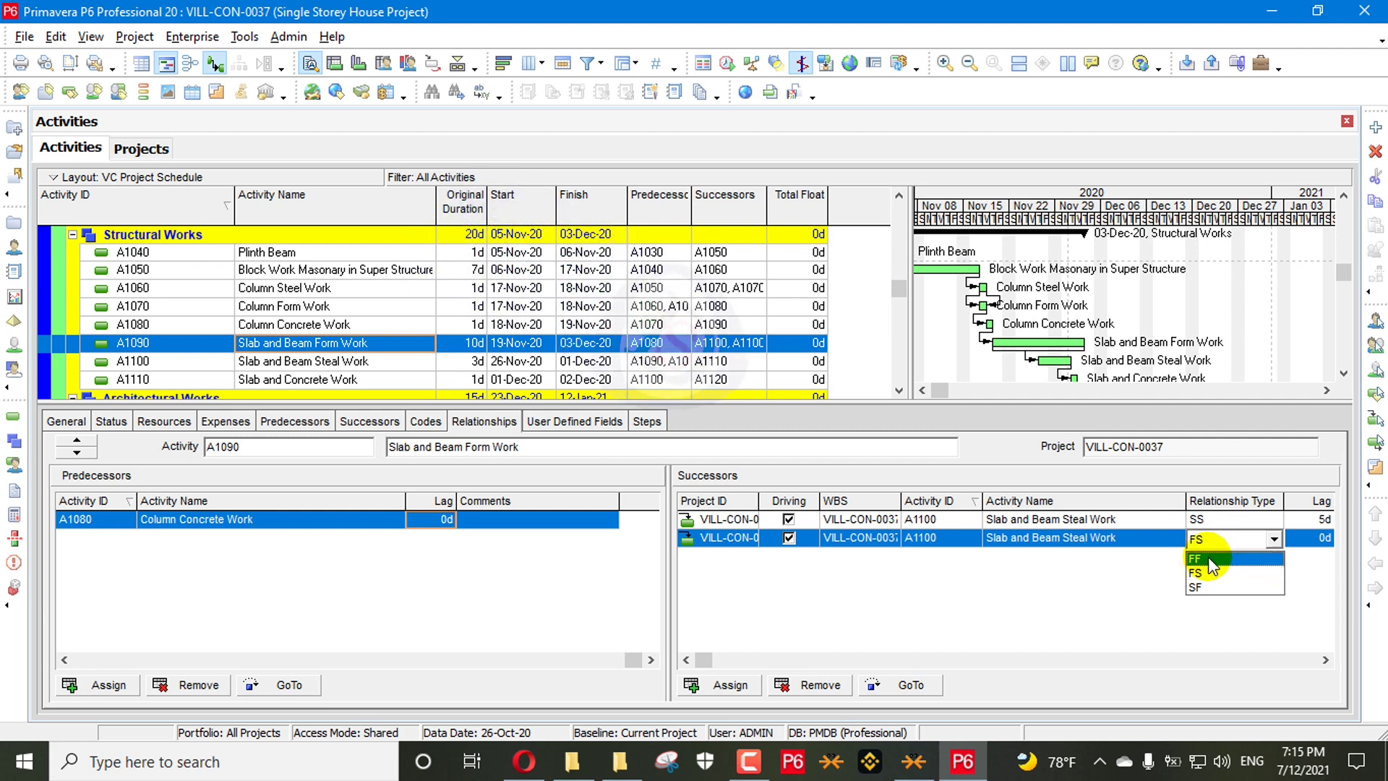
left_click(1211, 558)
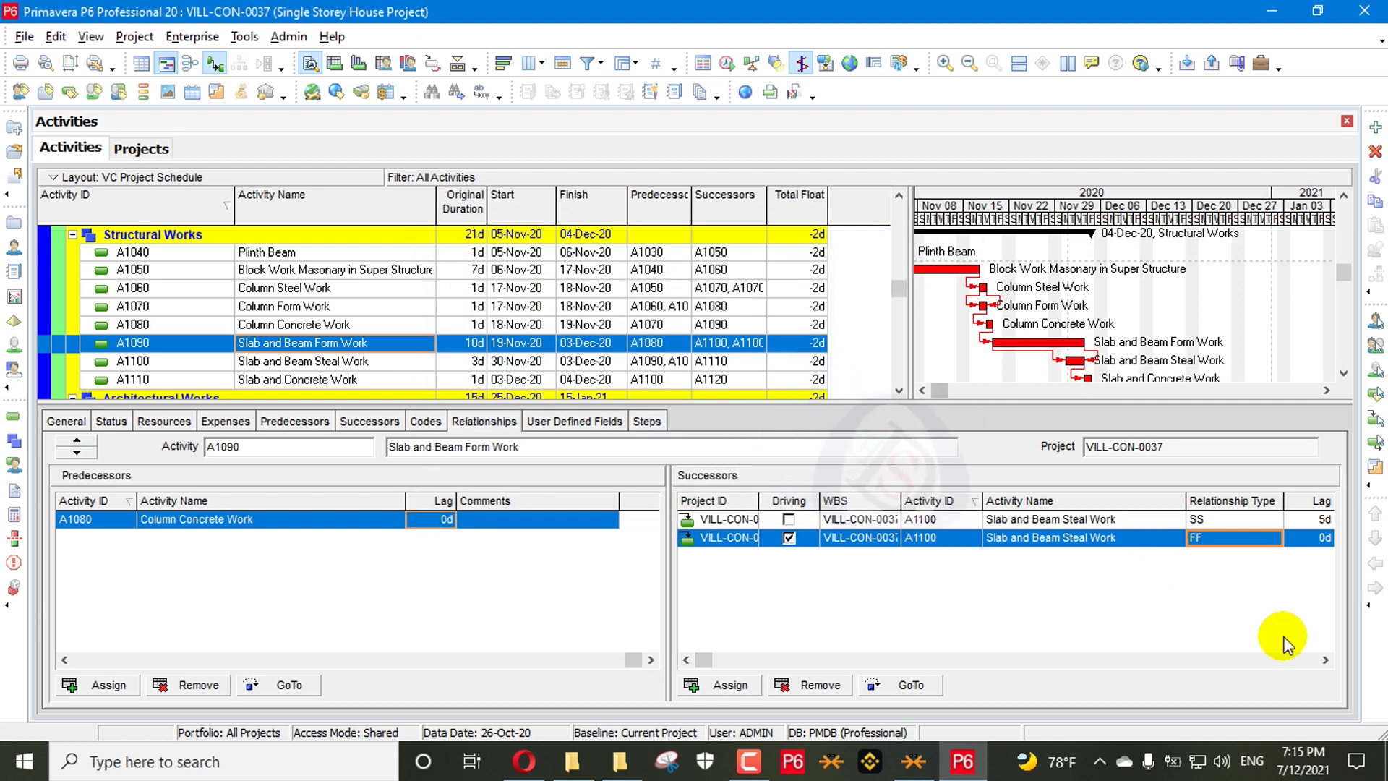
Try relationship type FS on the 0-day-lag link from Slab and Beam Form Work to Slab and Beam Steal Work and reschedule
left_click(1233, 539)
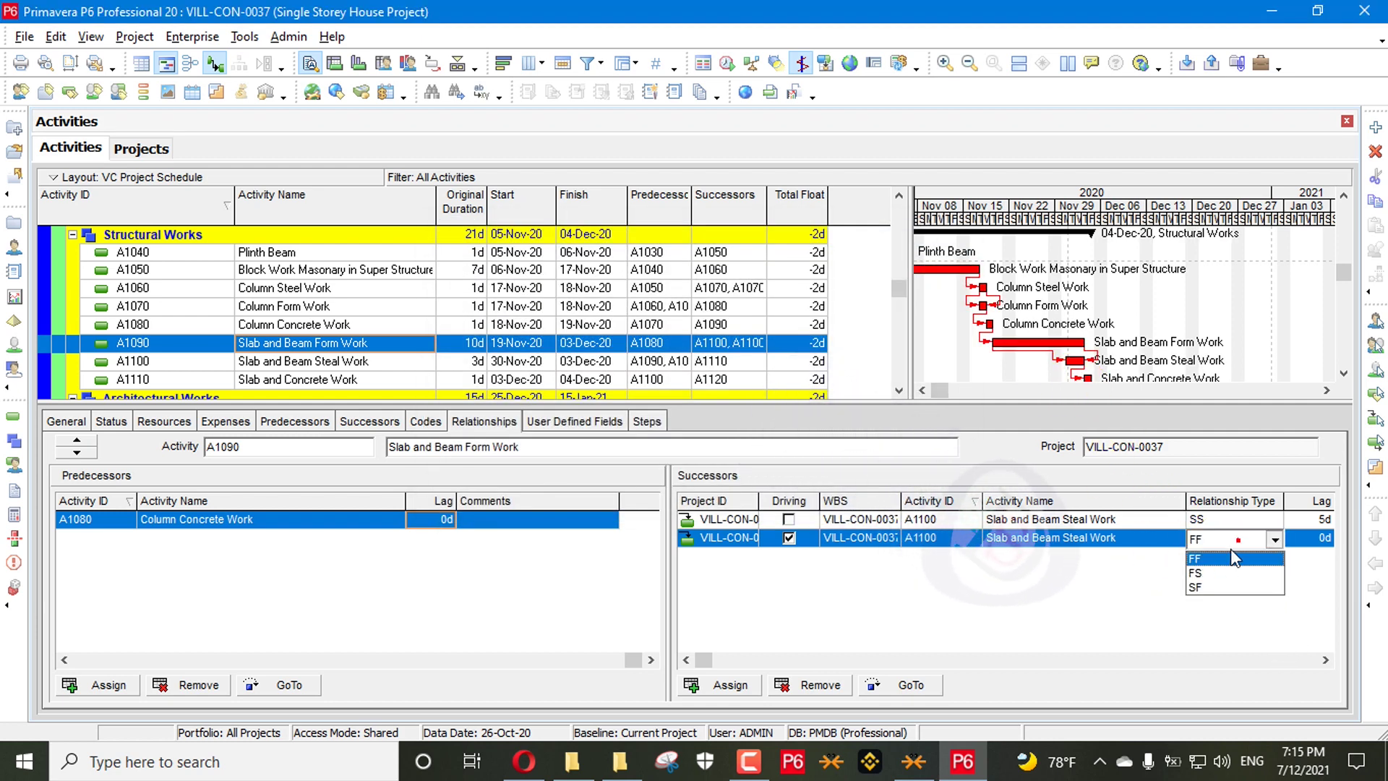
left_click(1203, 573)
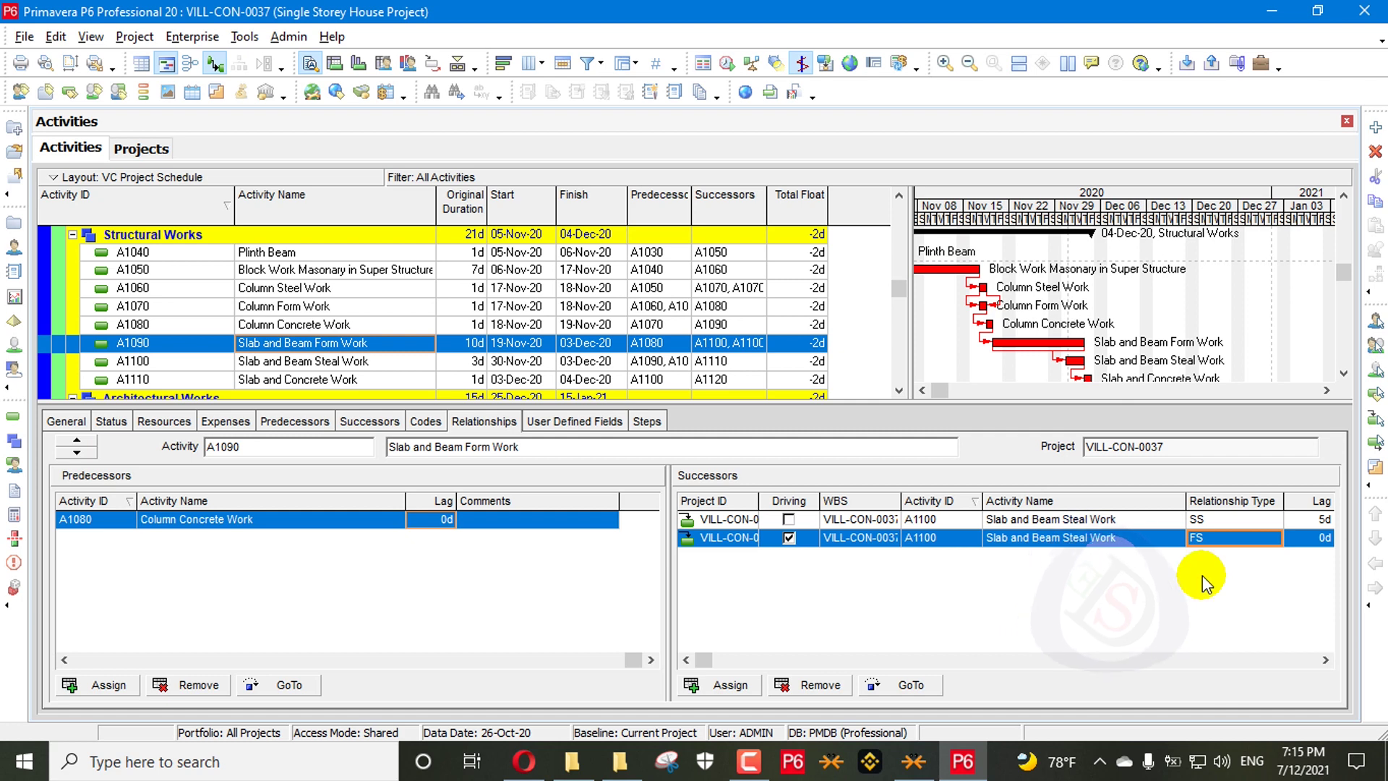
key("F9")
key("Return")
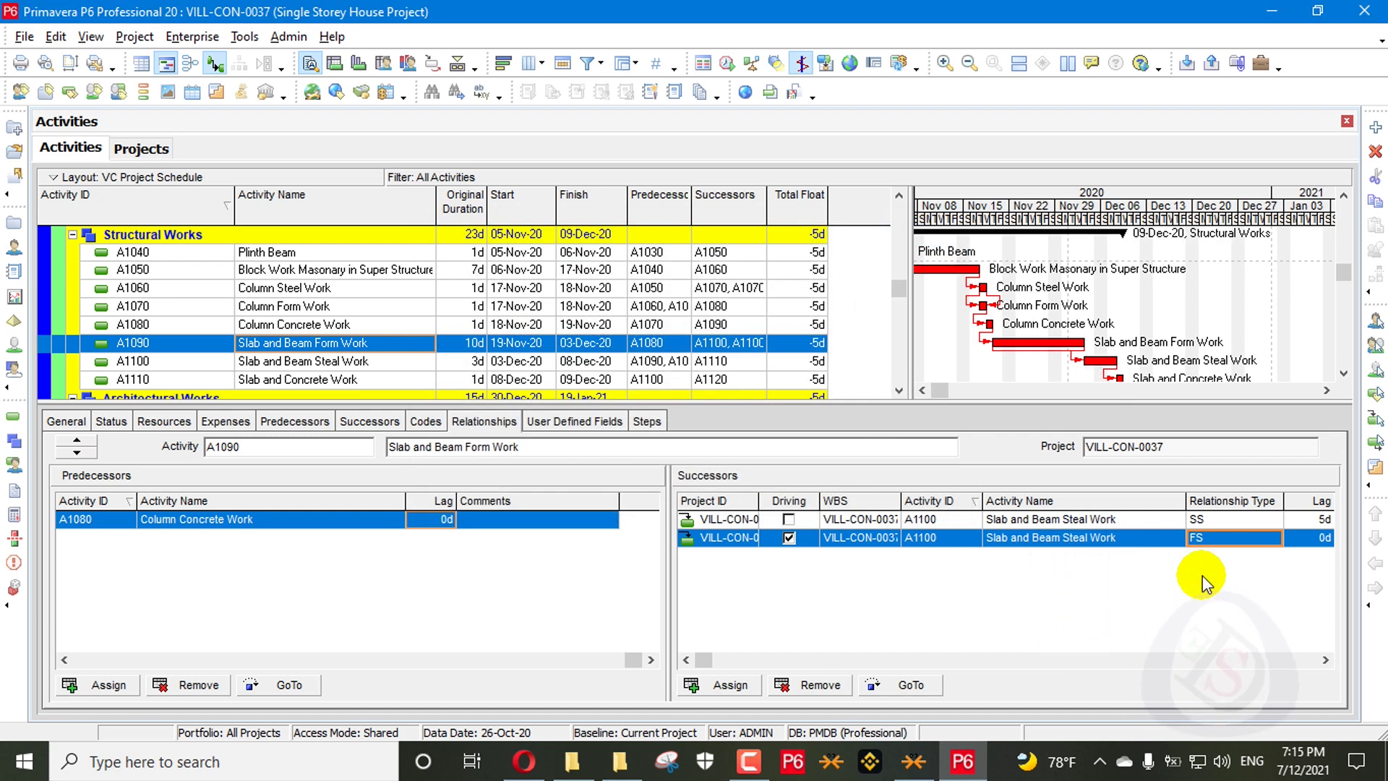
Set the 0-day-lag link from Slab and Beam Form Work to Slab and Beam Steal Work back to FF and reschedule the project
left_click(1217, 542)
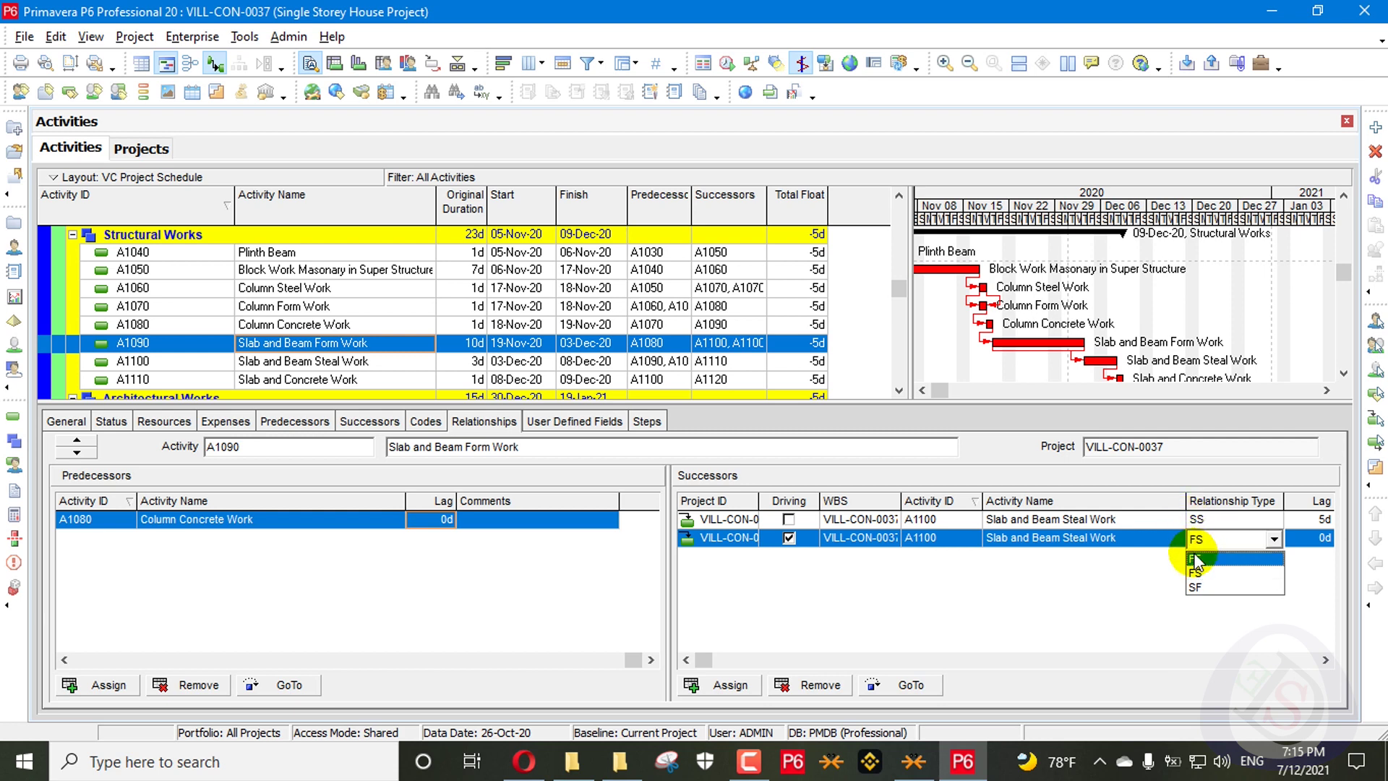
left_click(1196, 558)
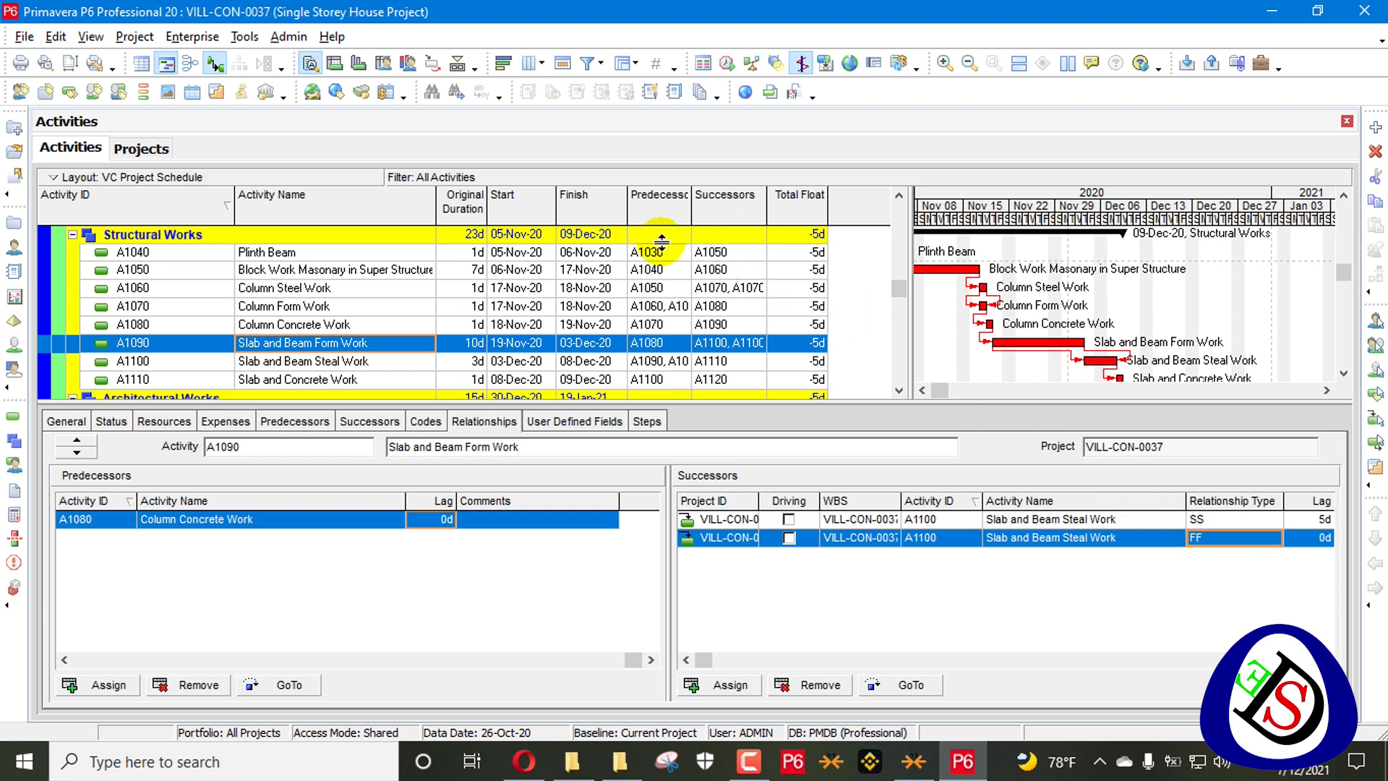
right_click(582, 209)
left_click(729, 144)
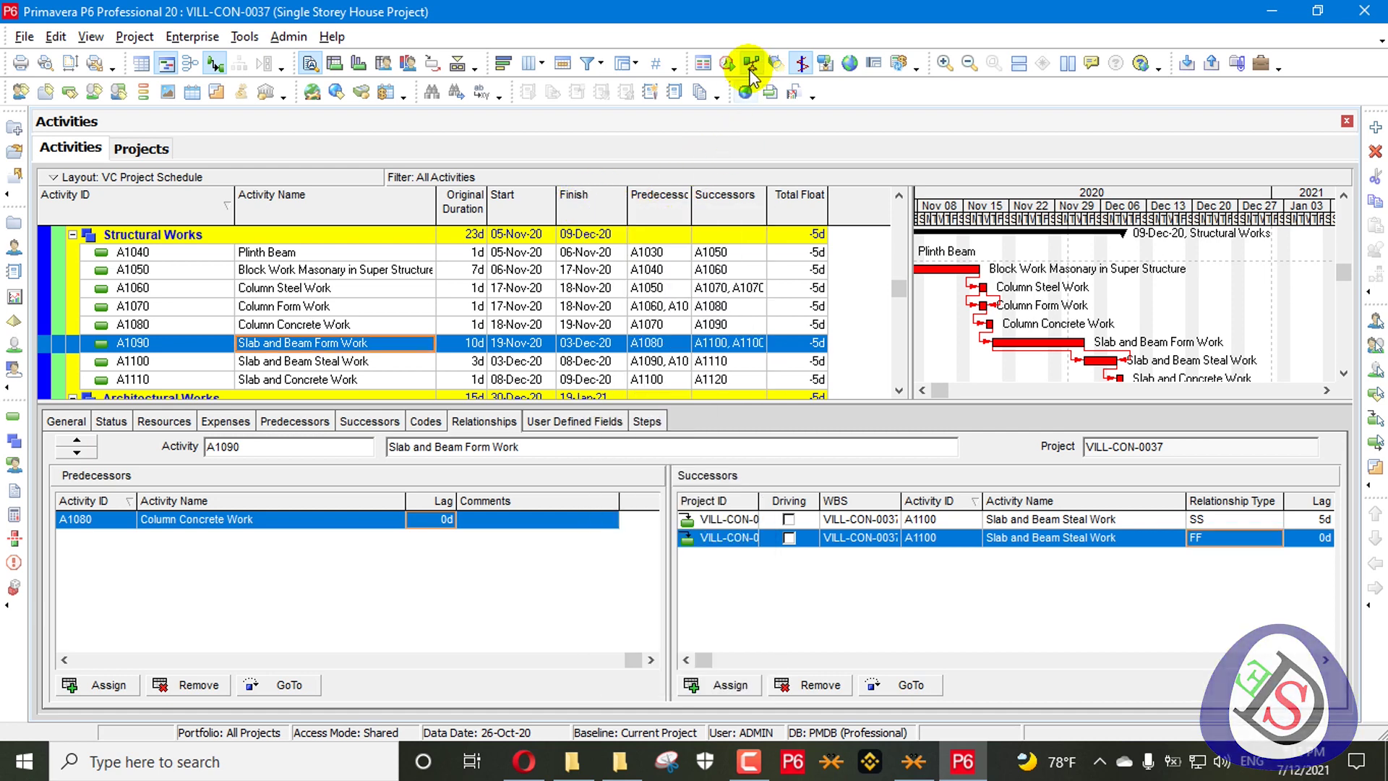
left_click(727, 63)
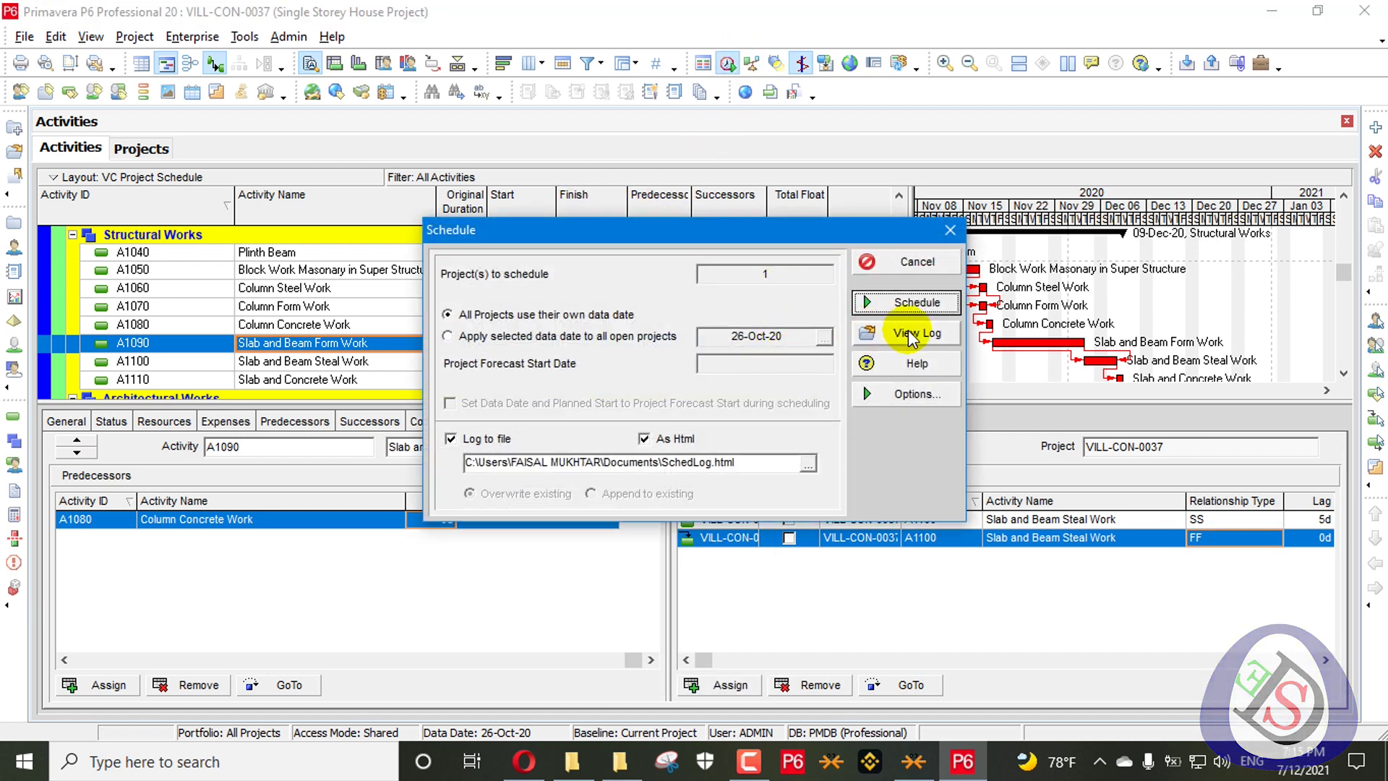
left_click(909, 304)
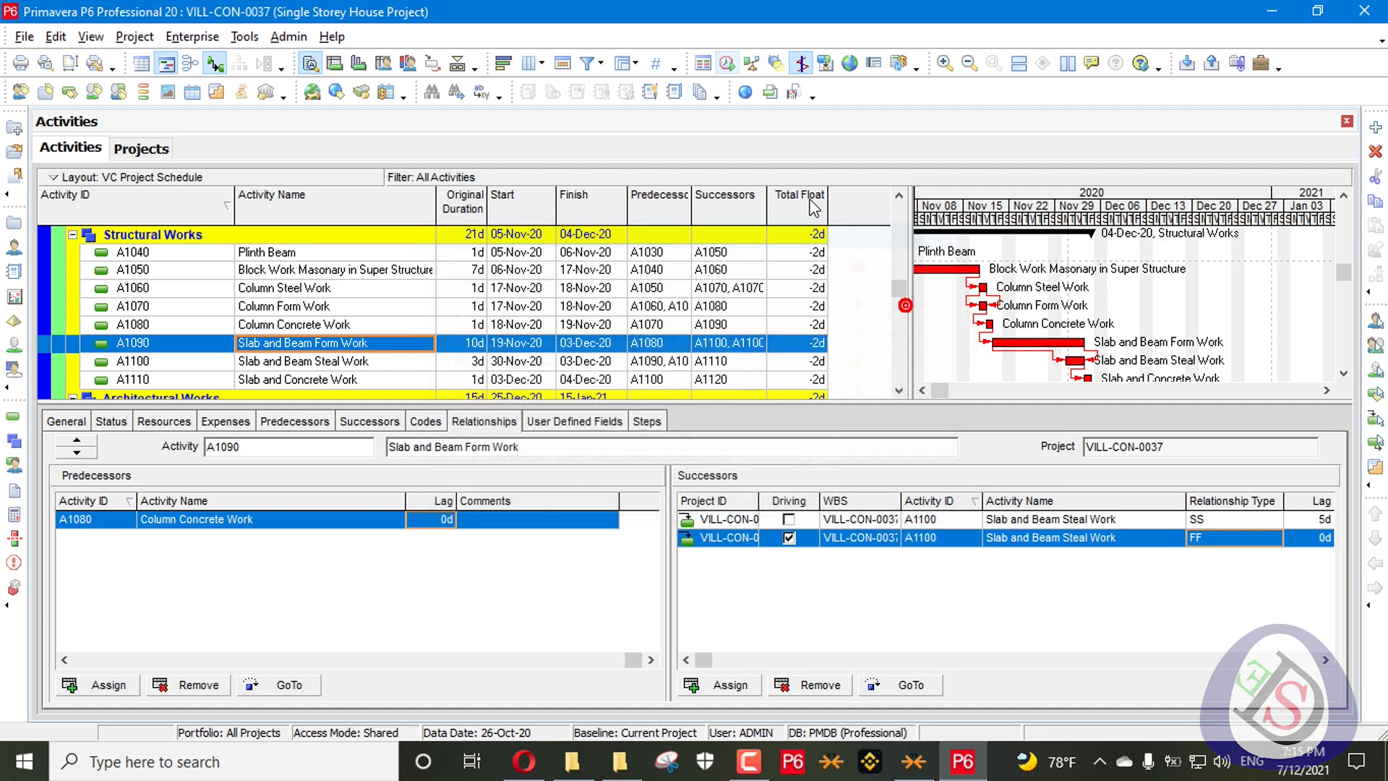
View the HTML scheduling log and review its settings, statistics, warnings and scheduling results
left_click(727, 67)
left_click(903, 333)
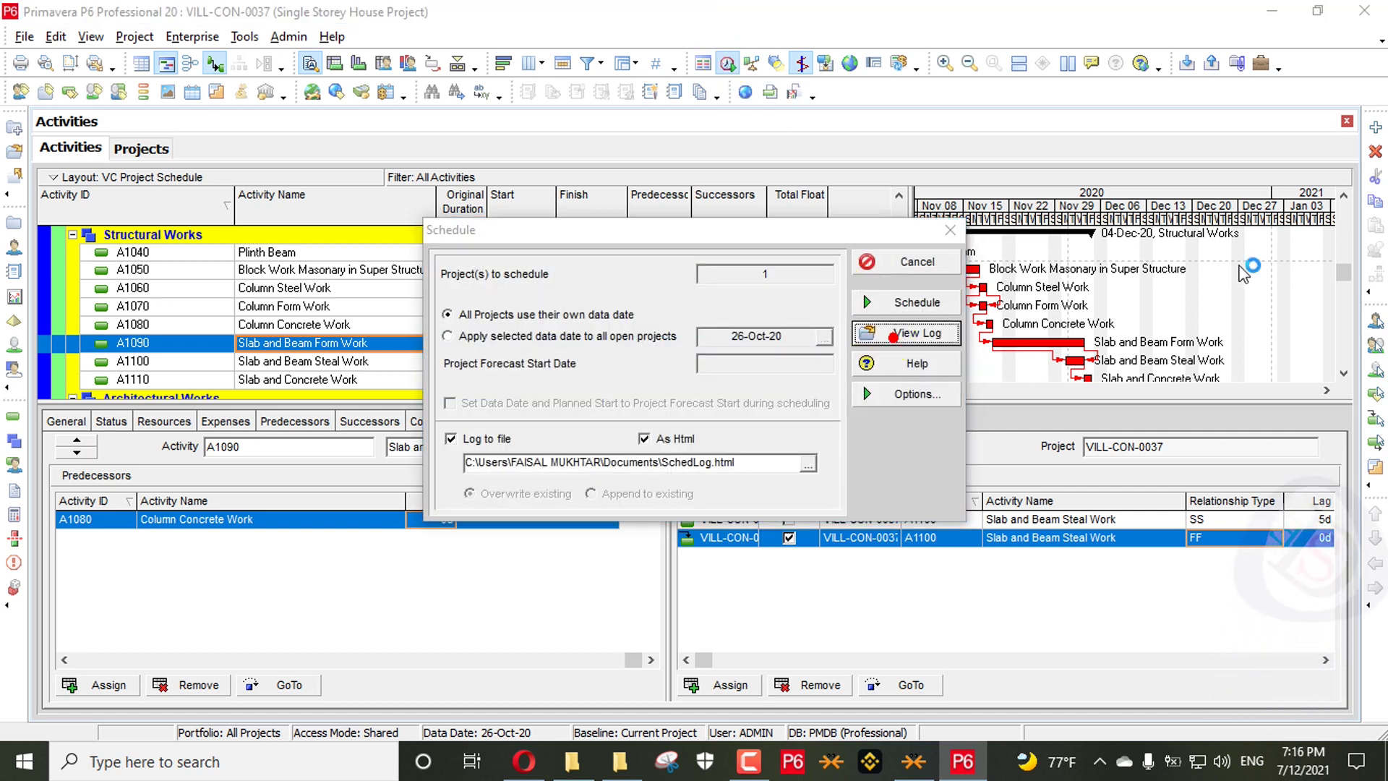
scroll(708, 264, "down", 6)
scroll(790, 241, "up", 6)
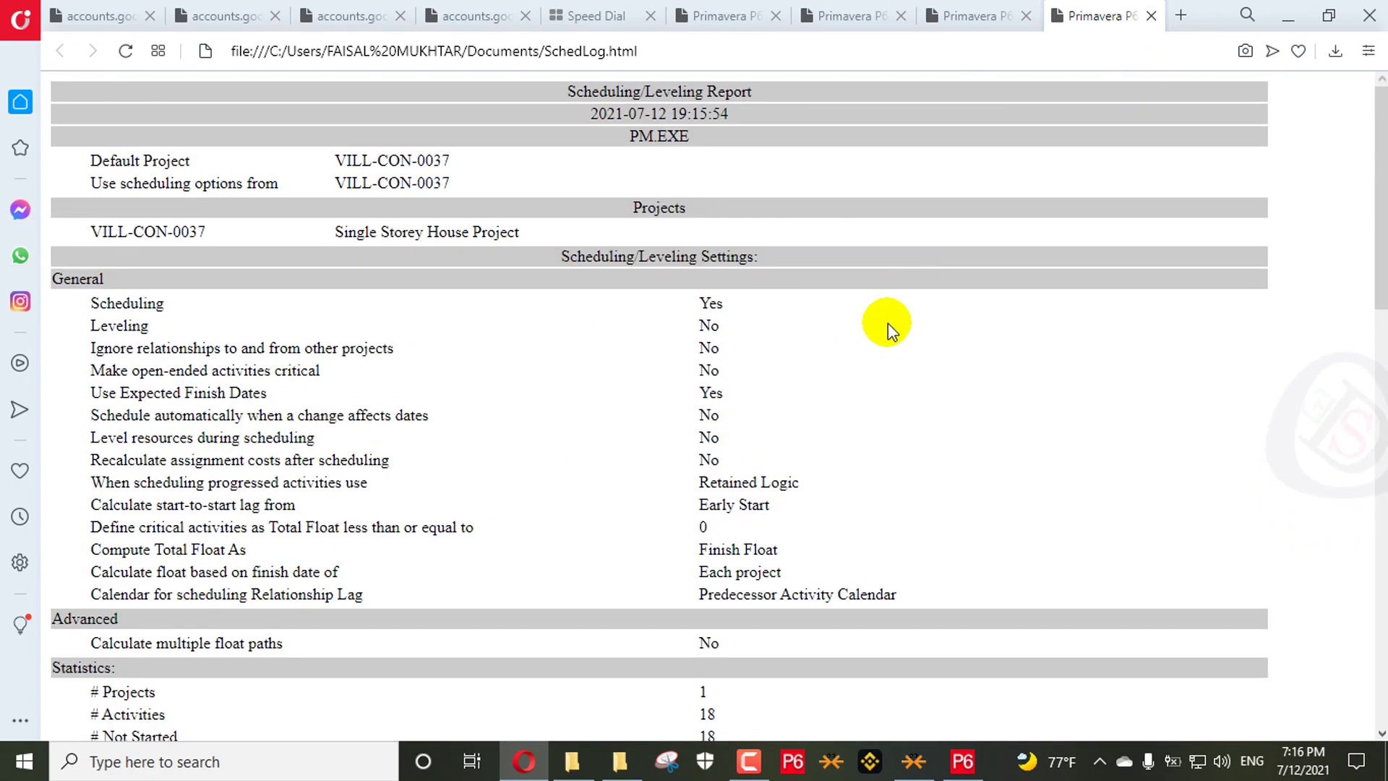
scroll(795, 306, "down", 15)
scroll(795, 311, "up", 8)
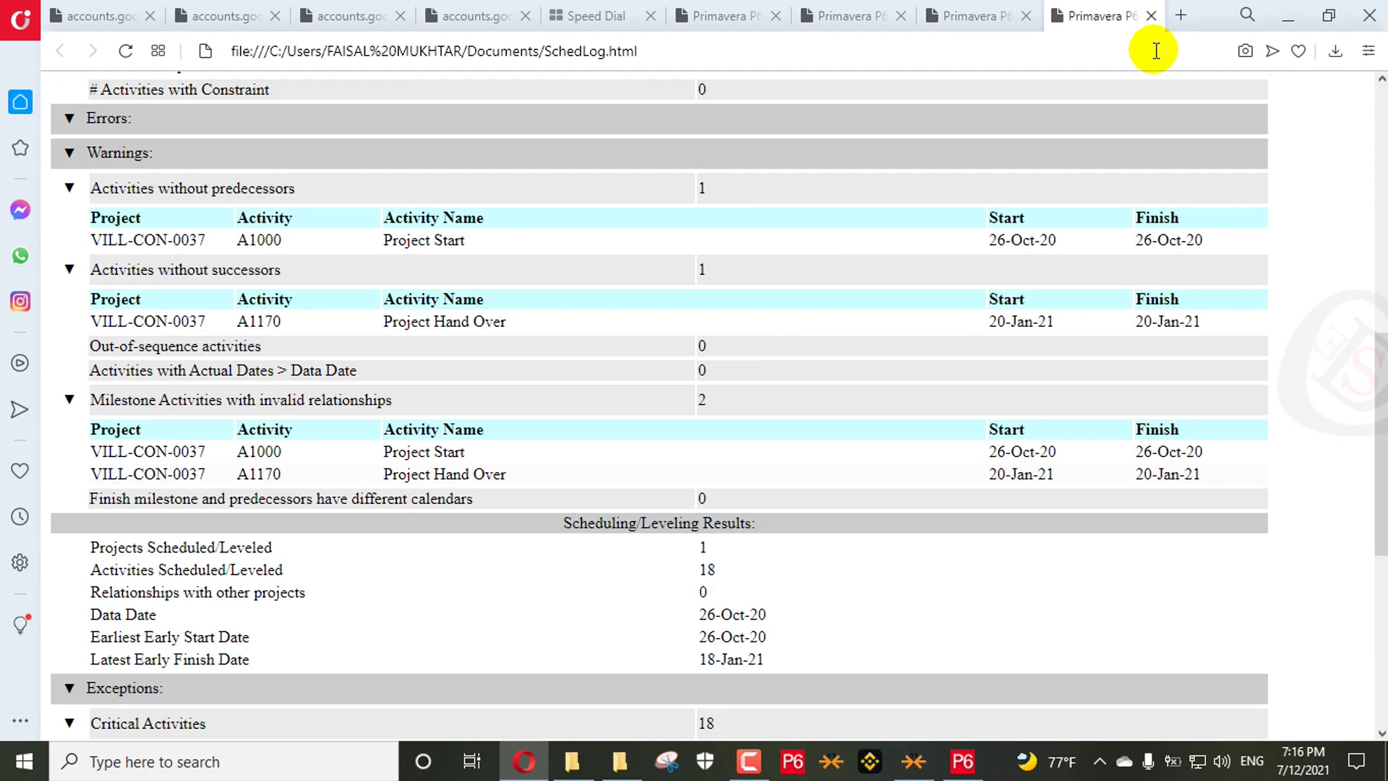
left_click(1286, 16)
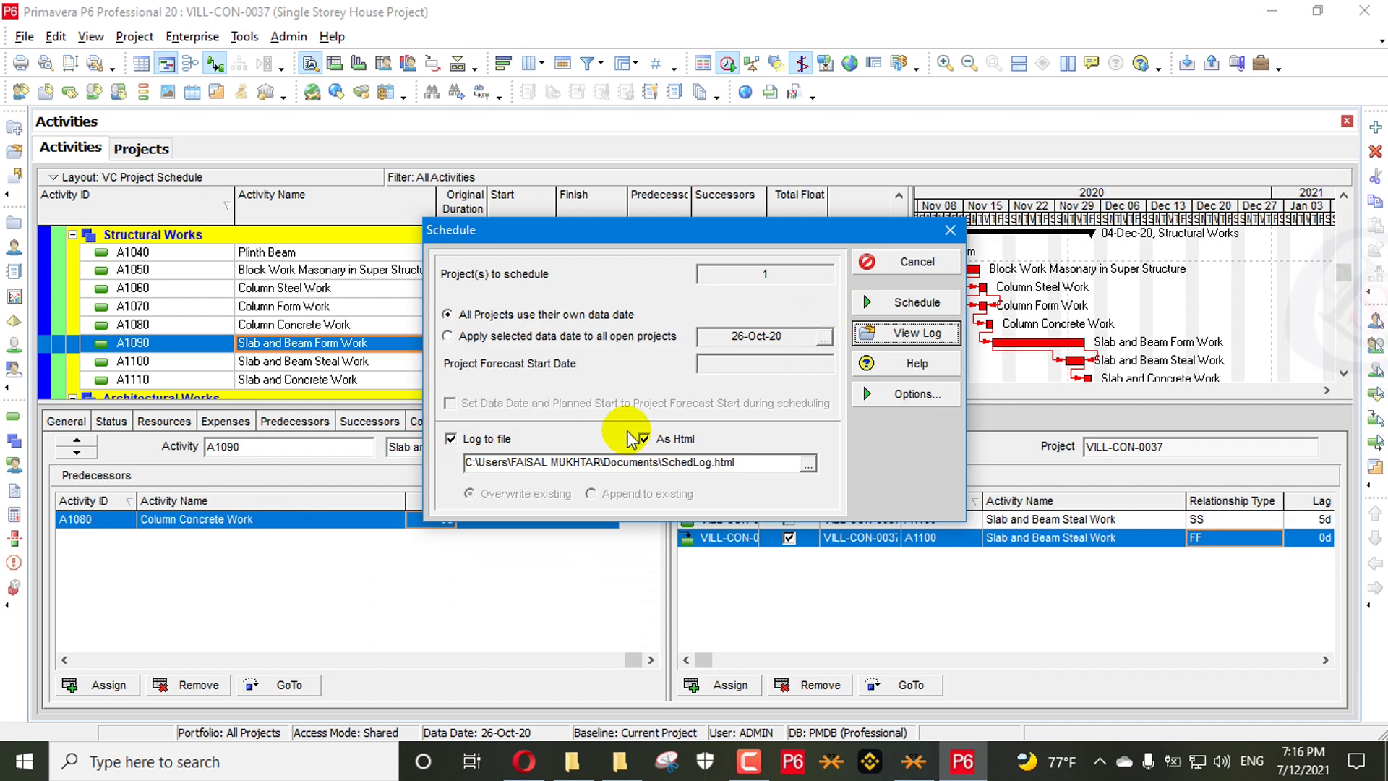
Switch the scheduling log output from HTML to text and check the statistics and warnings in the existing text log
left_click(649, 438)
left_click(907, 333)
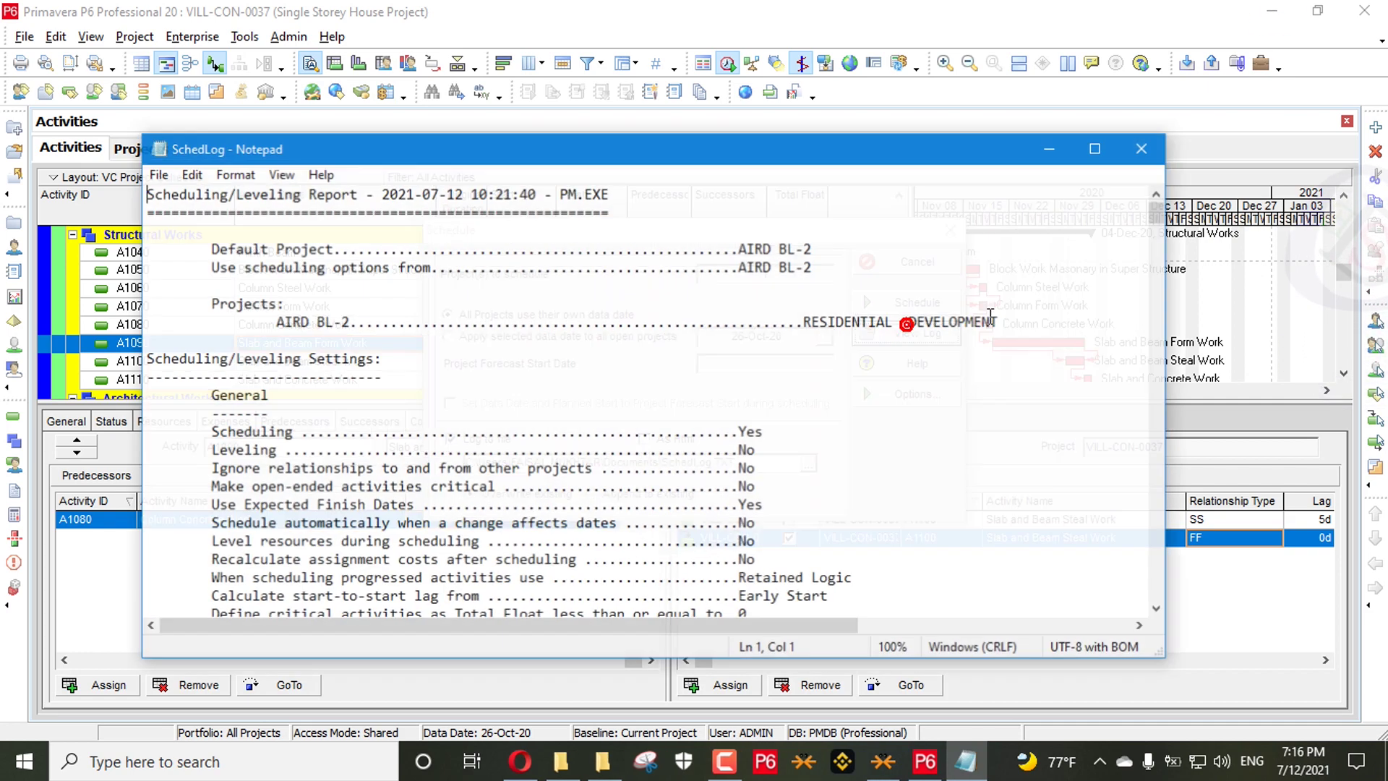
scroll(788, 267, "down", 7)
scroll(752, 343, "down", 5)
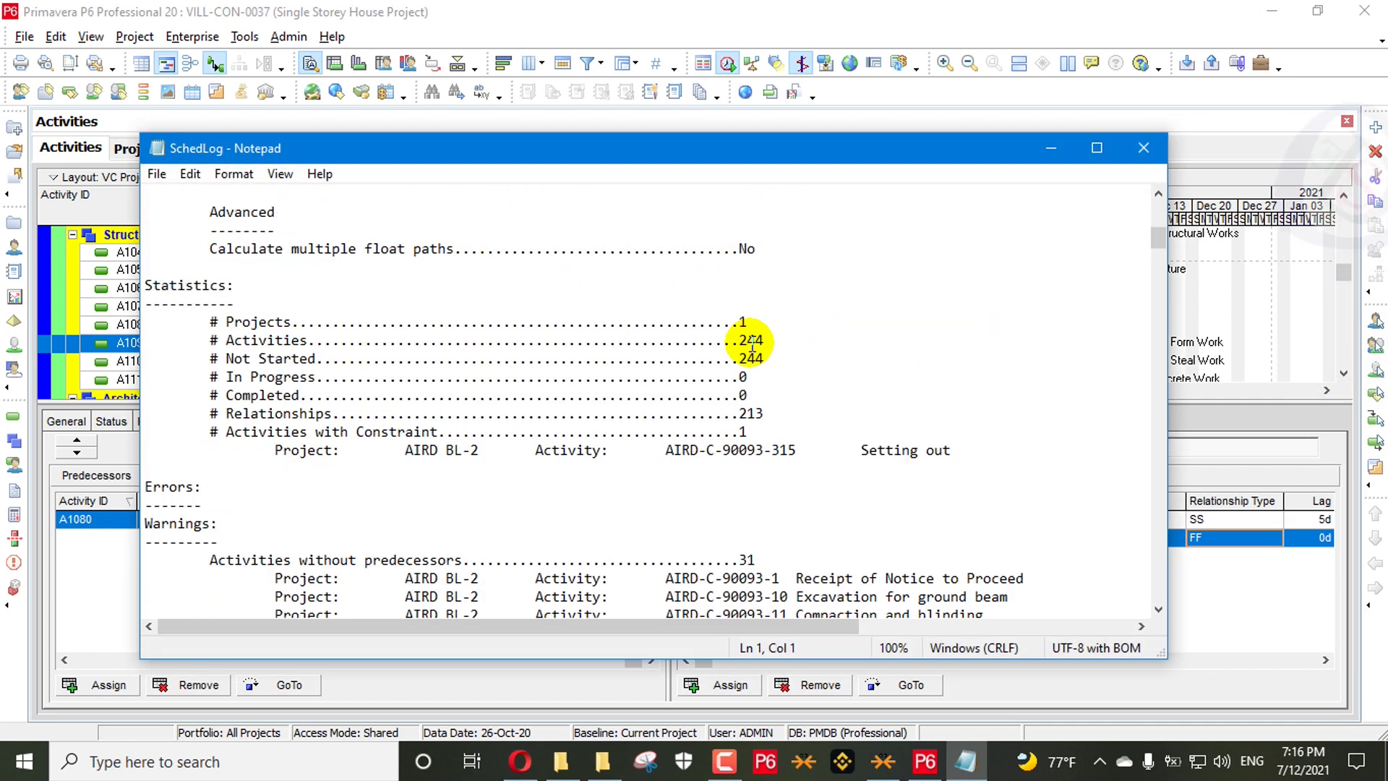
scroll(374, 360, "down", 3)
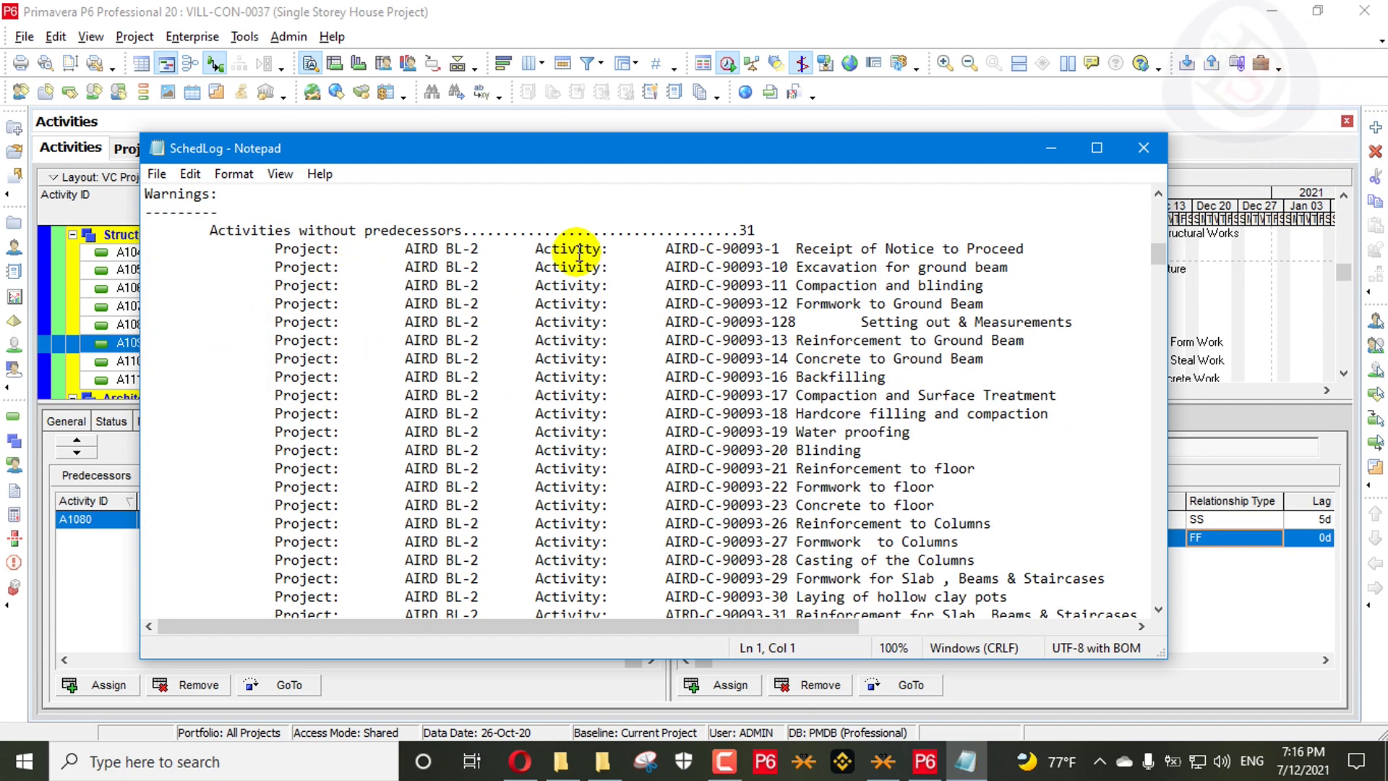
scroll(723, 237, "down", 9)
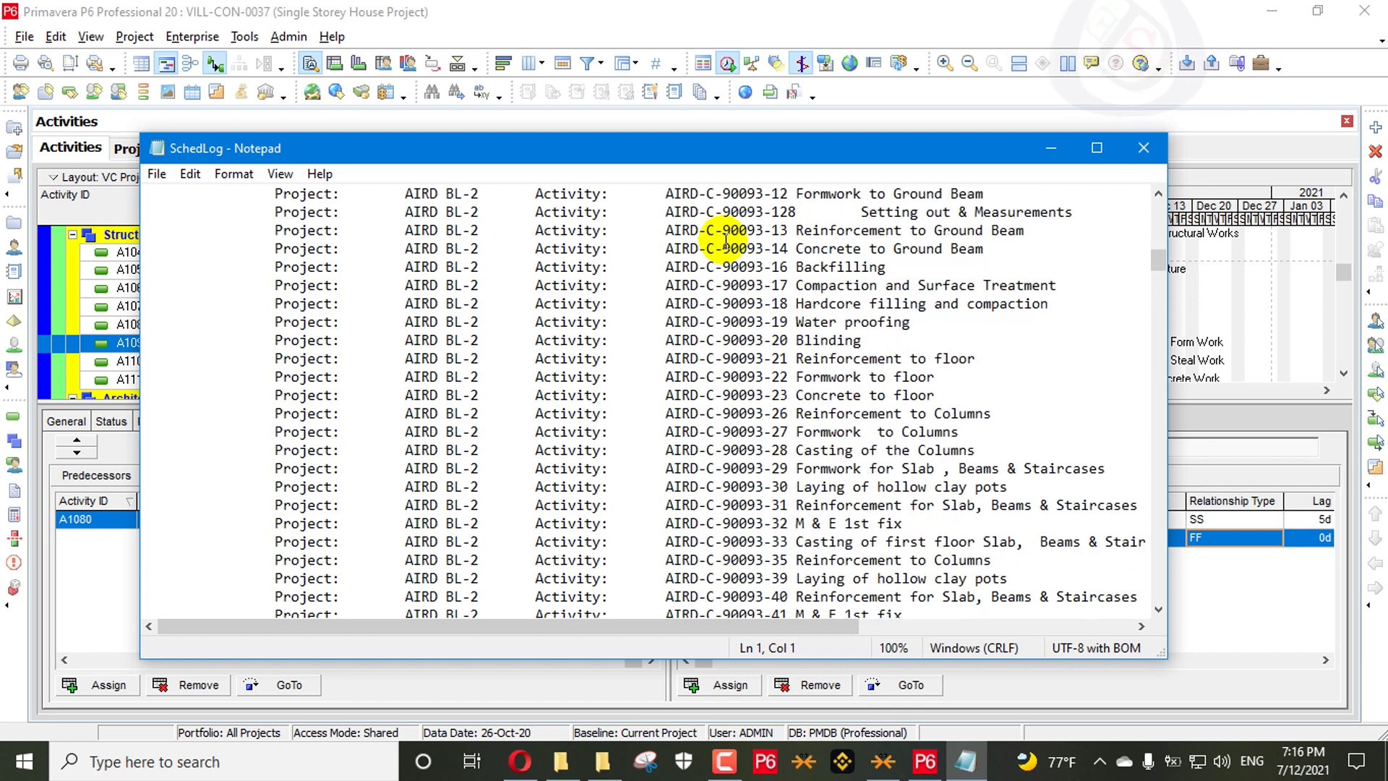
scroll(716, 250, "up", 9)
scroll(710, 257, "up", 5)
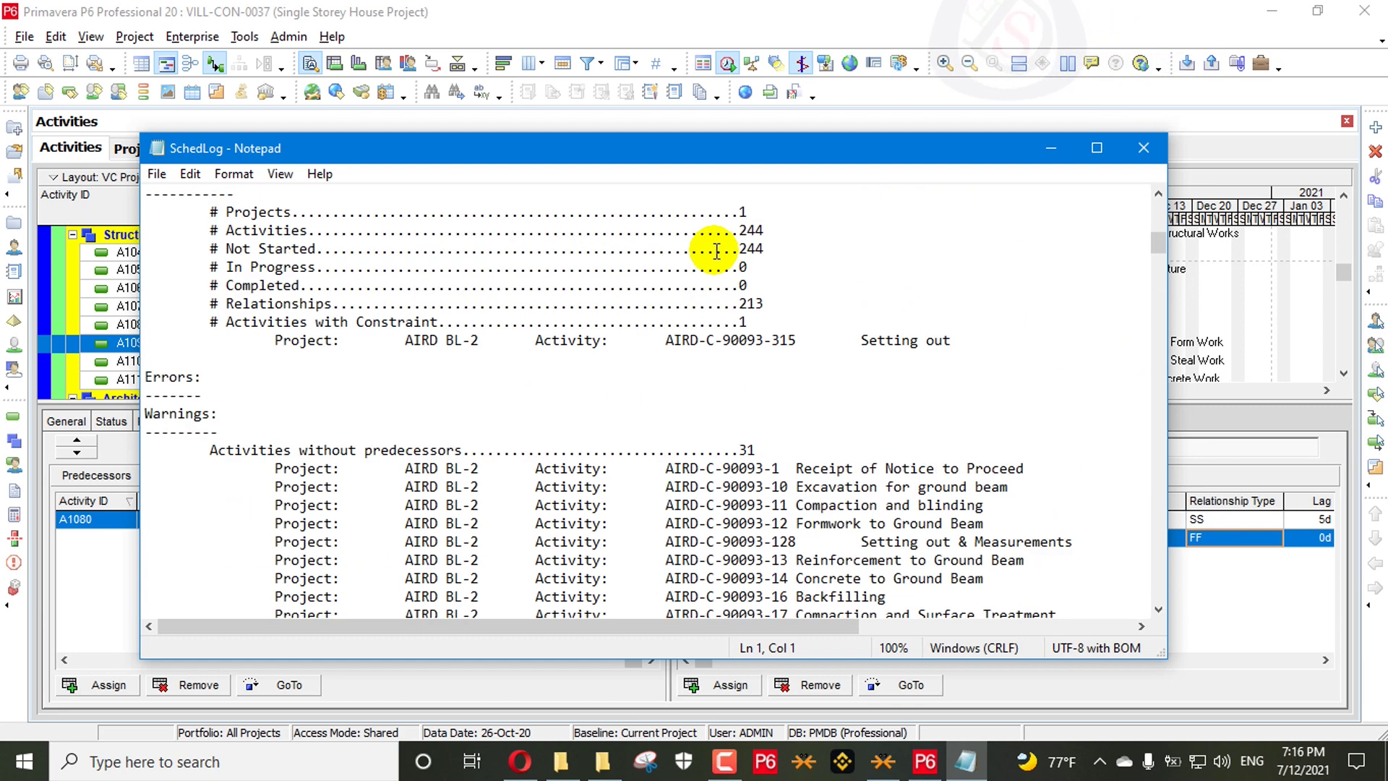
left_click(1142, 147)
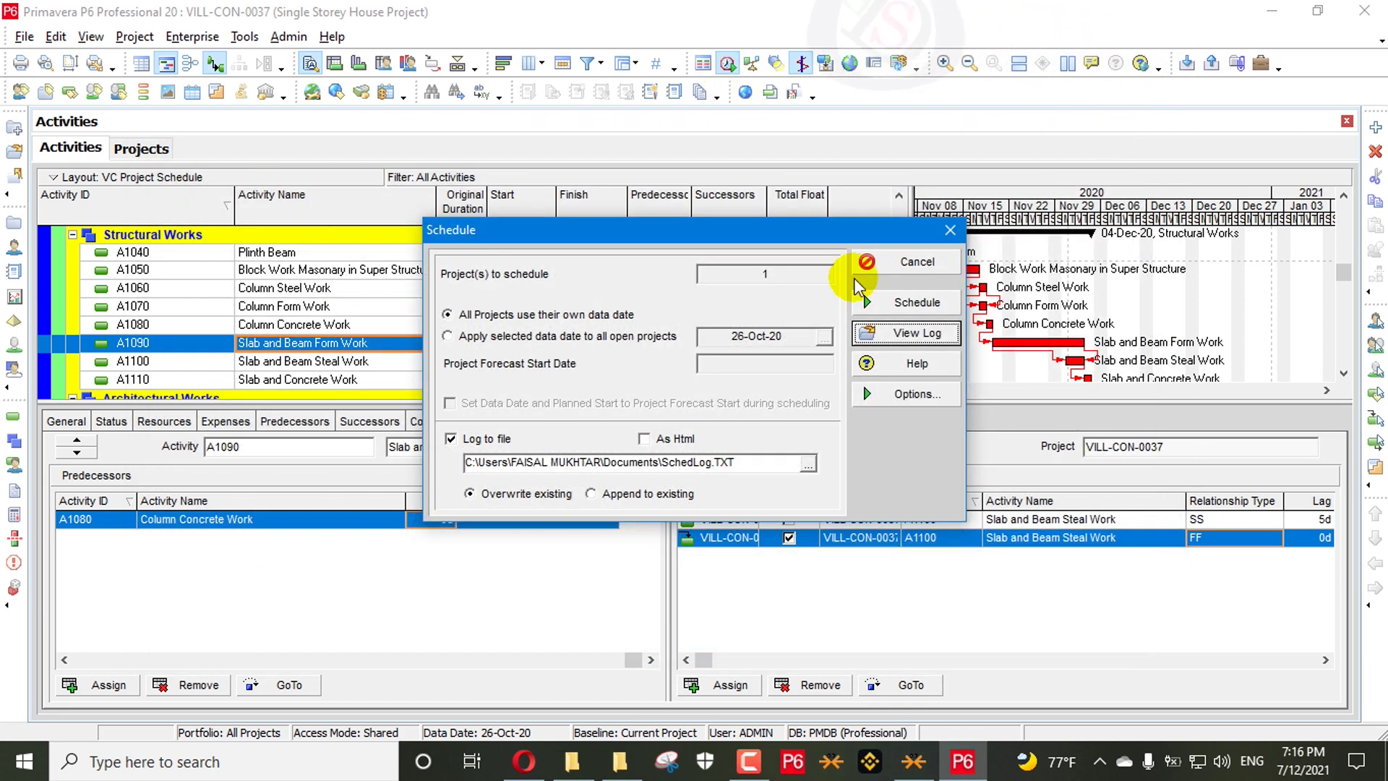
Reschedule the project with text logging and open the regenerated scheduling log
left_click(929, 302)
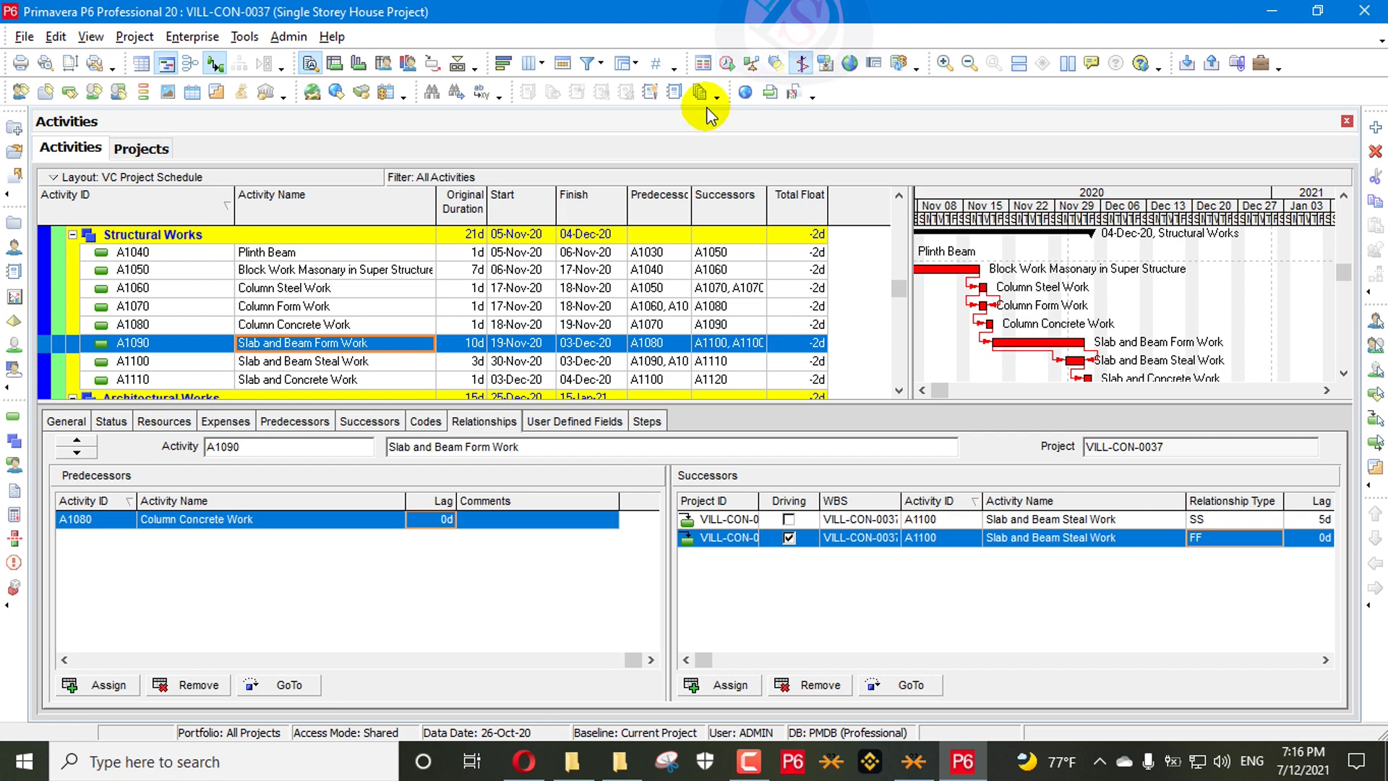
left_click(727, 63)
left_click(909, 331)
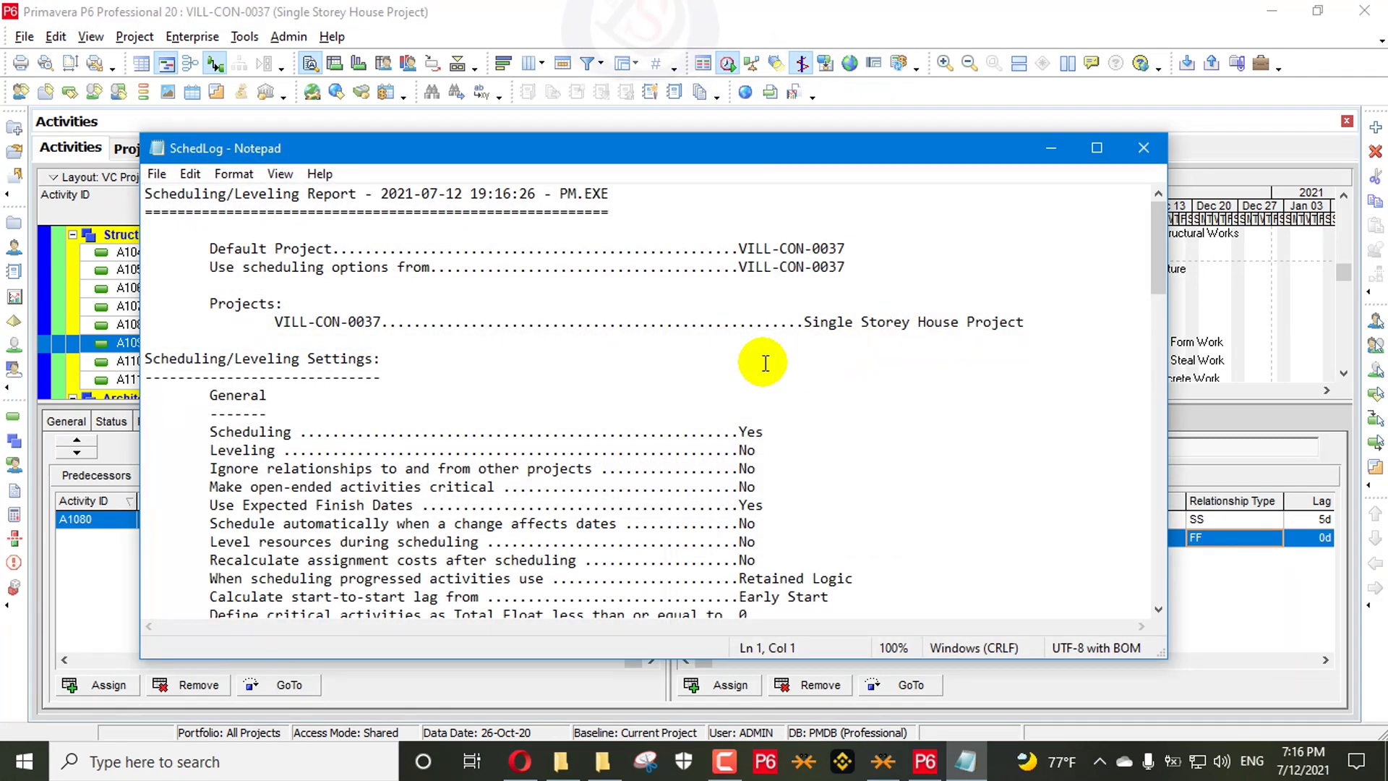
Review the text log's statistics, warnings, scheduling results and list of critical activities
scroll(759, 363, "down", 12)
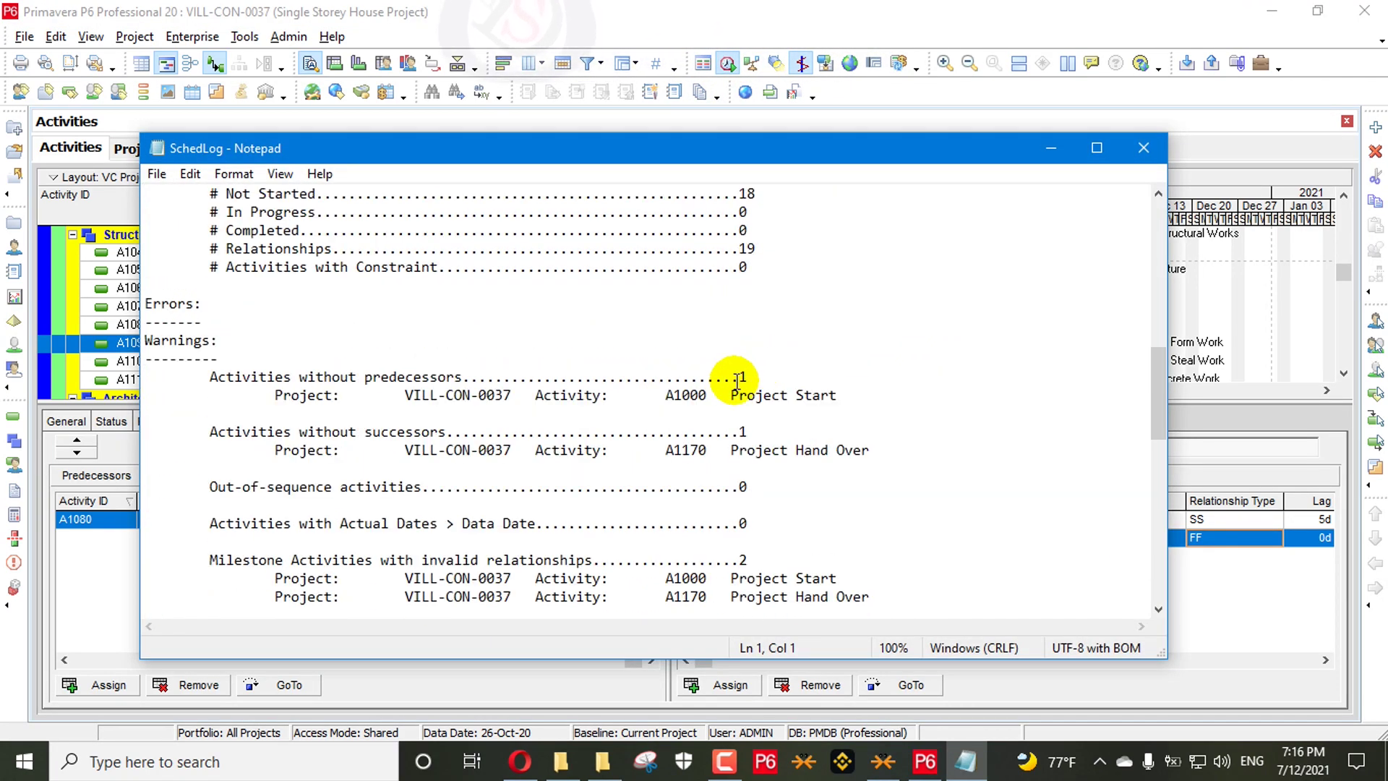
scroll(740, 366, "up", 5)
scroll(722, 378, "down", 9)
scroll(728, 383, "up", 3)
scroll(728, 383, "down", 3)
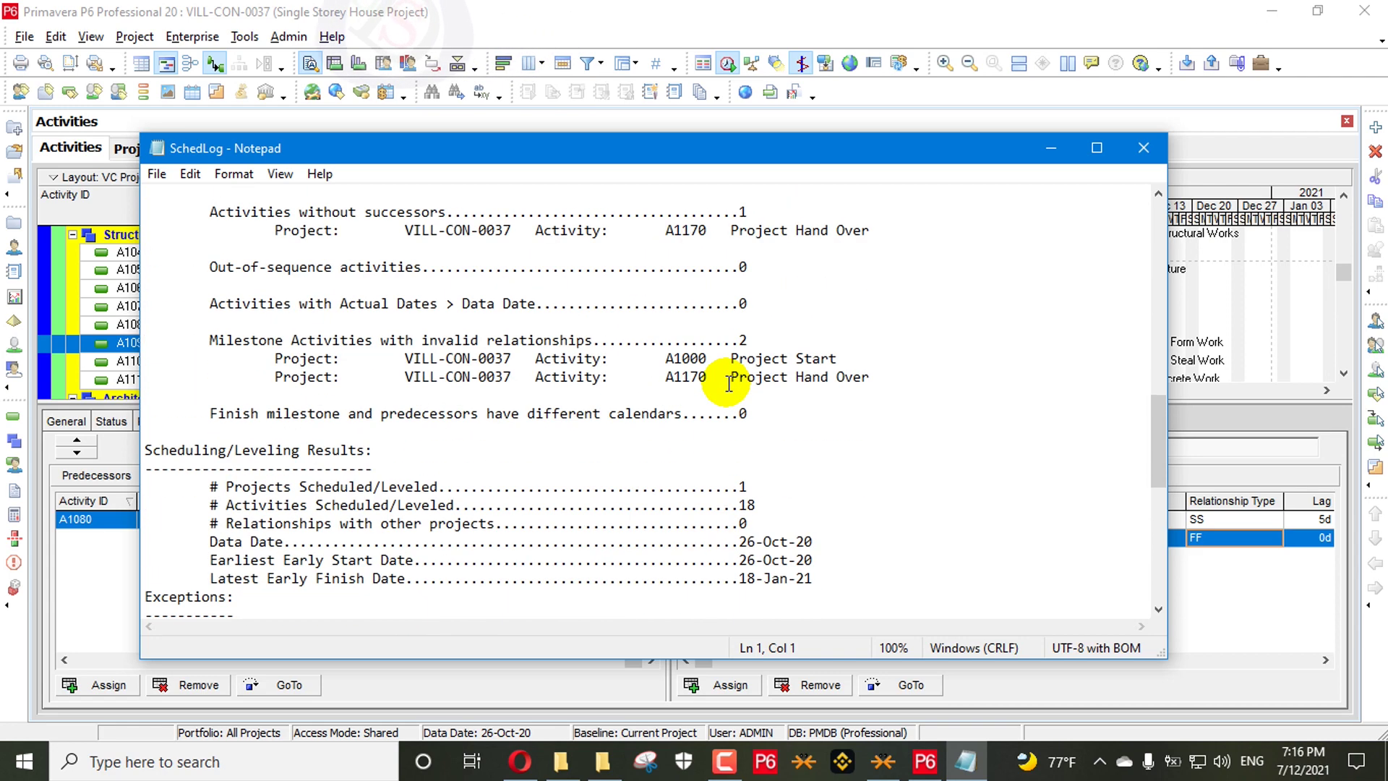
scroll(680, 411, "down", 6)
scroll(676, 414, "up", 4)
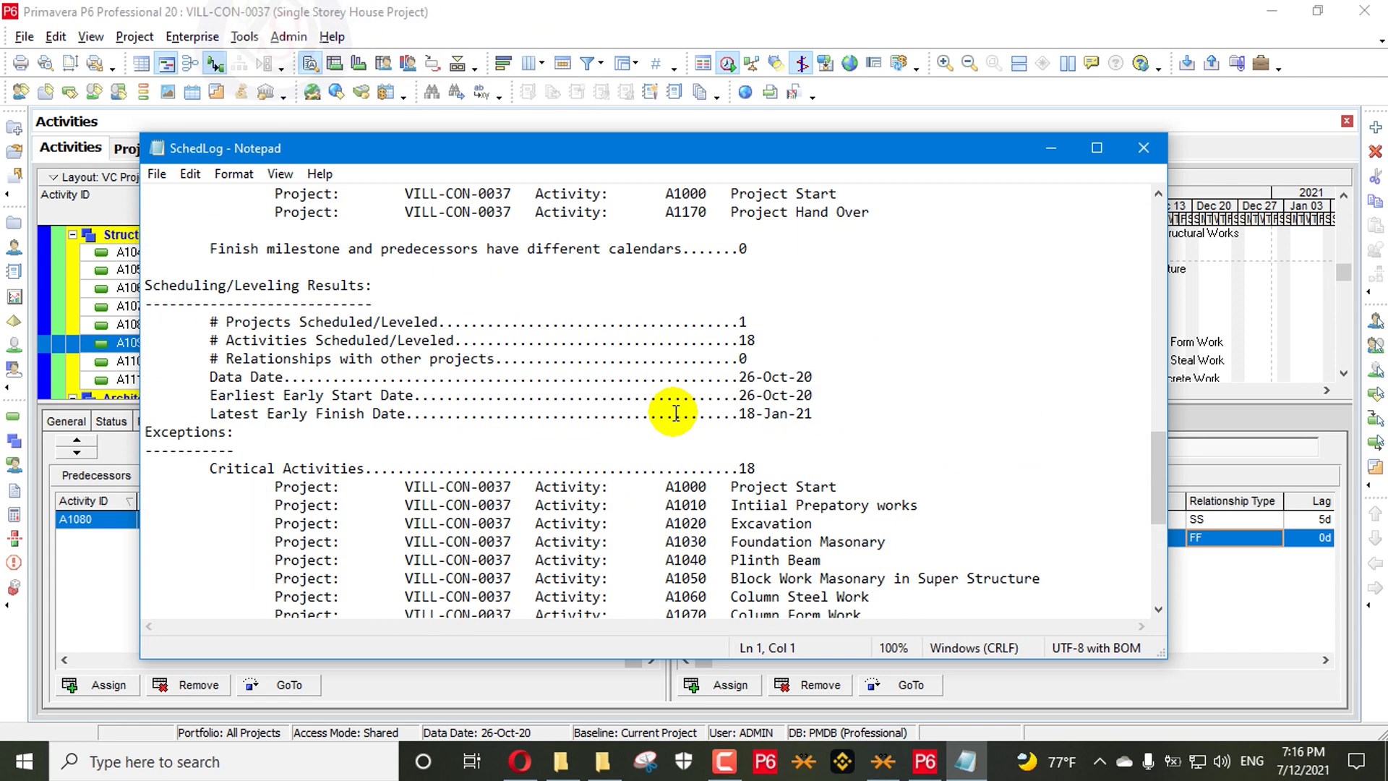
scroll(675, 413, "down", 4)
scroll(676, 414, "down", 3)
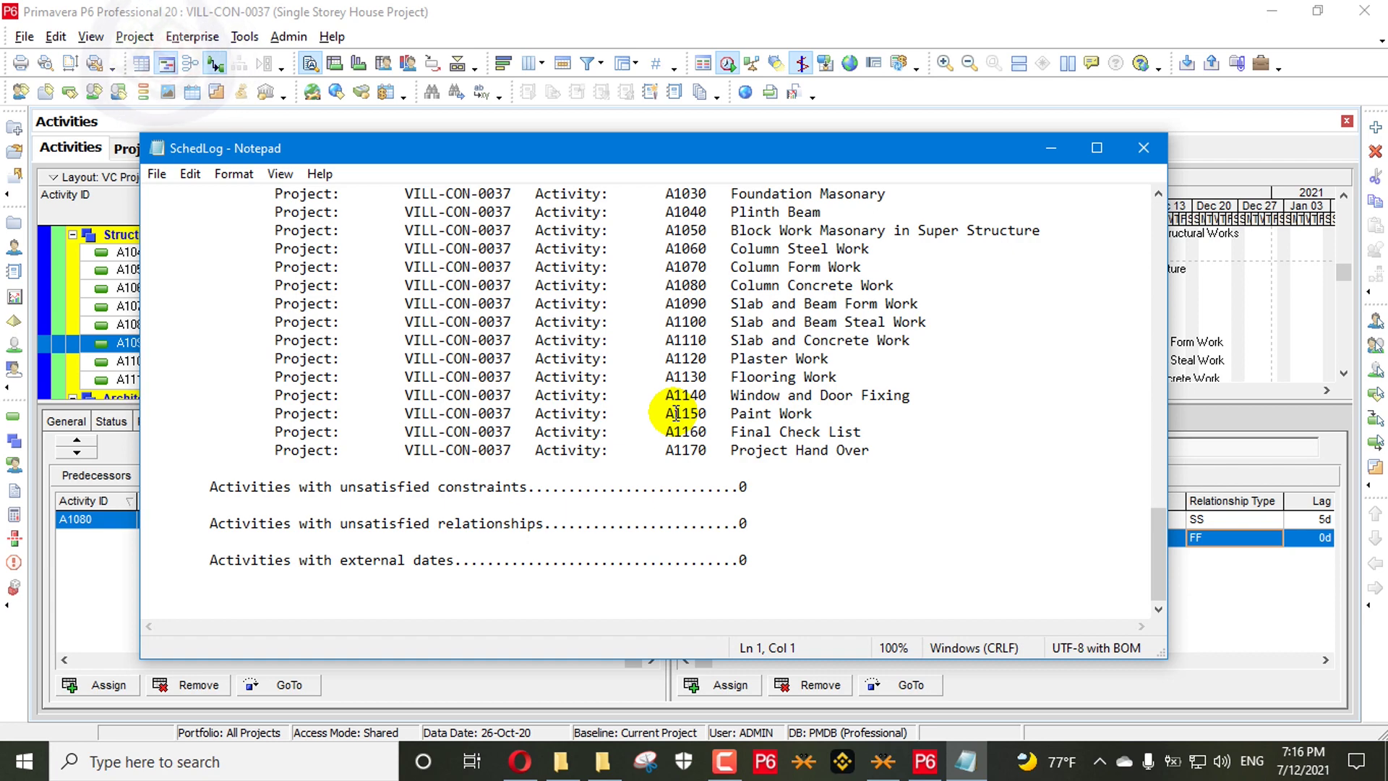
Examine the log warnings for activities without predecessors and without successors, and close the log and scheduling dialog
scroll(676, 413, "up", 13)
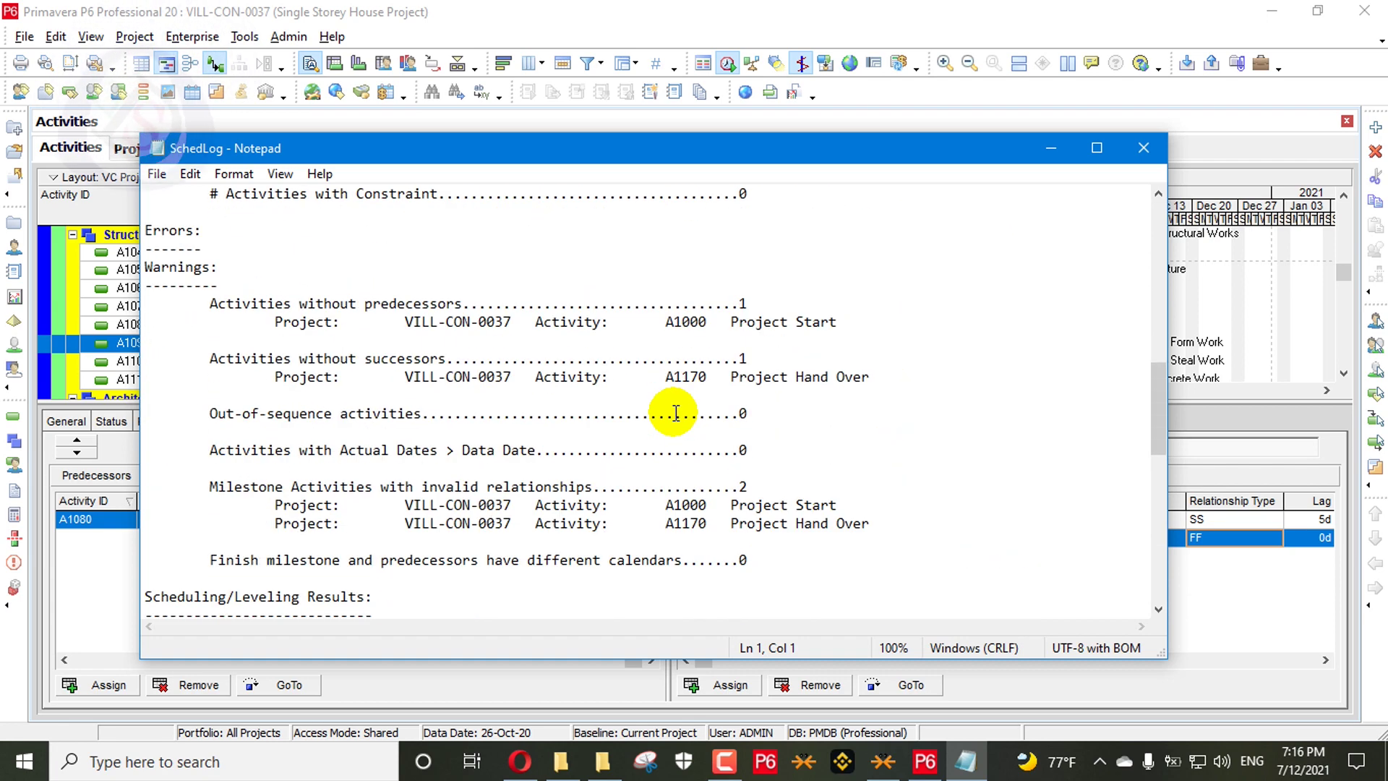
scroll(676, 413, "up", 1)
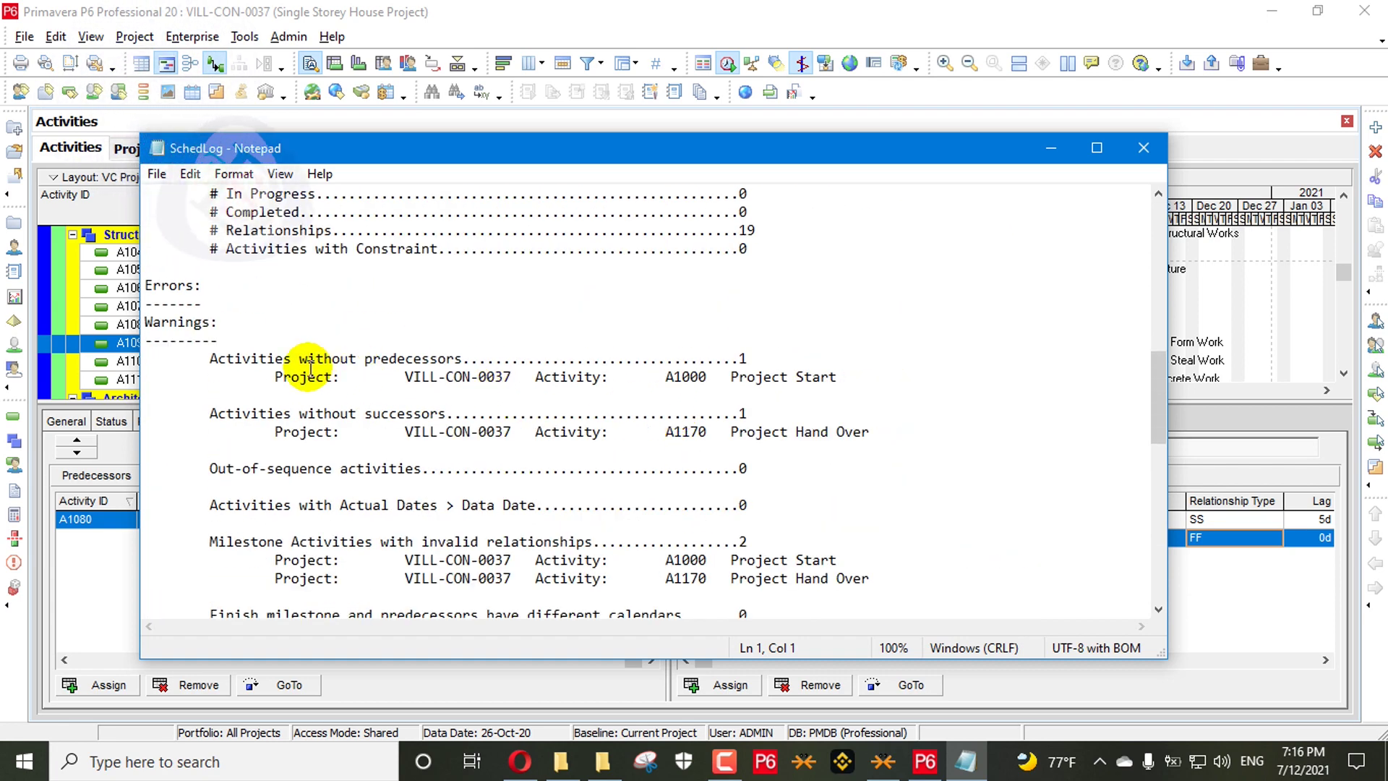
left_click_drag(837, 376, 664, 372)
left_click_drag(889, 433, 641, 435)
left_click(552, 443)
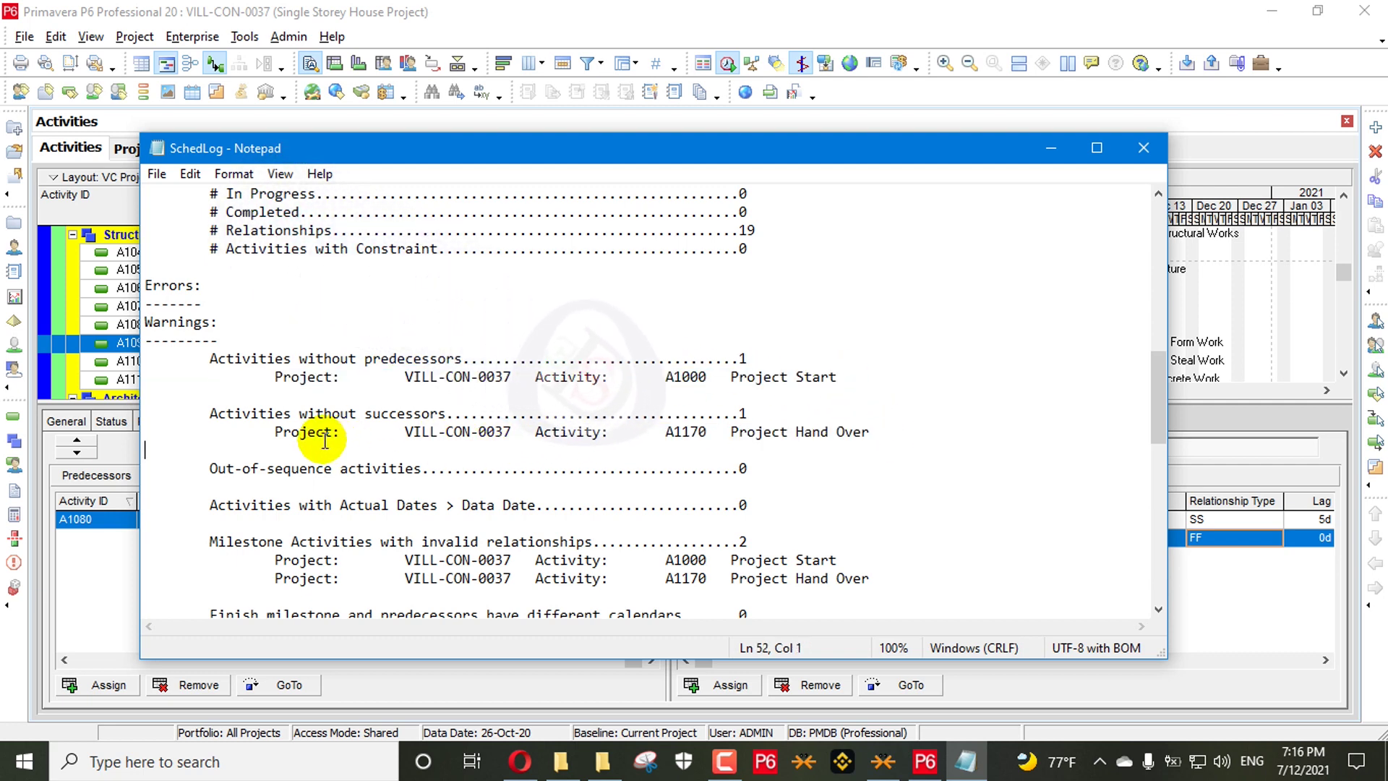
scroll(340, 432, "down", 2)
scroll(730, 375, "up", 3)
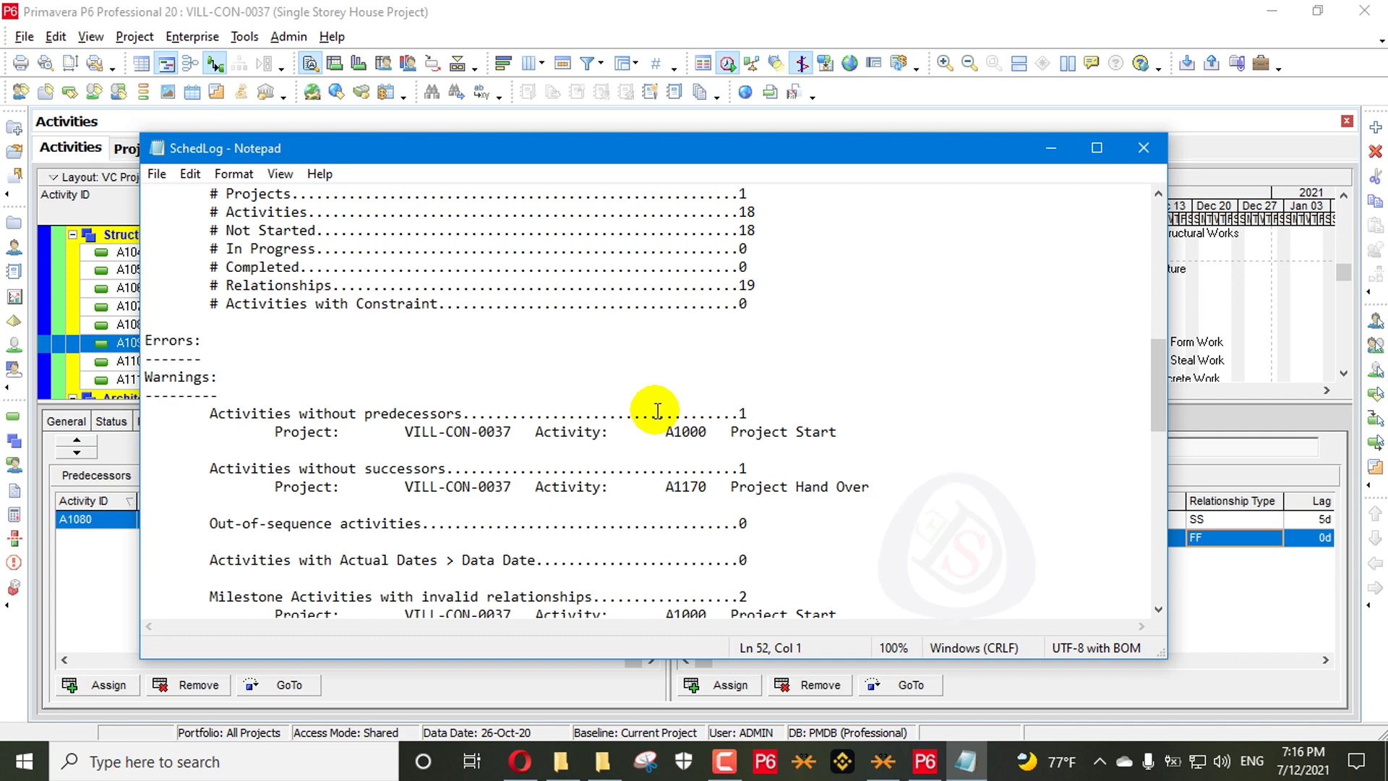
left_click(1143, 147)
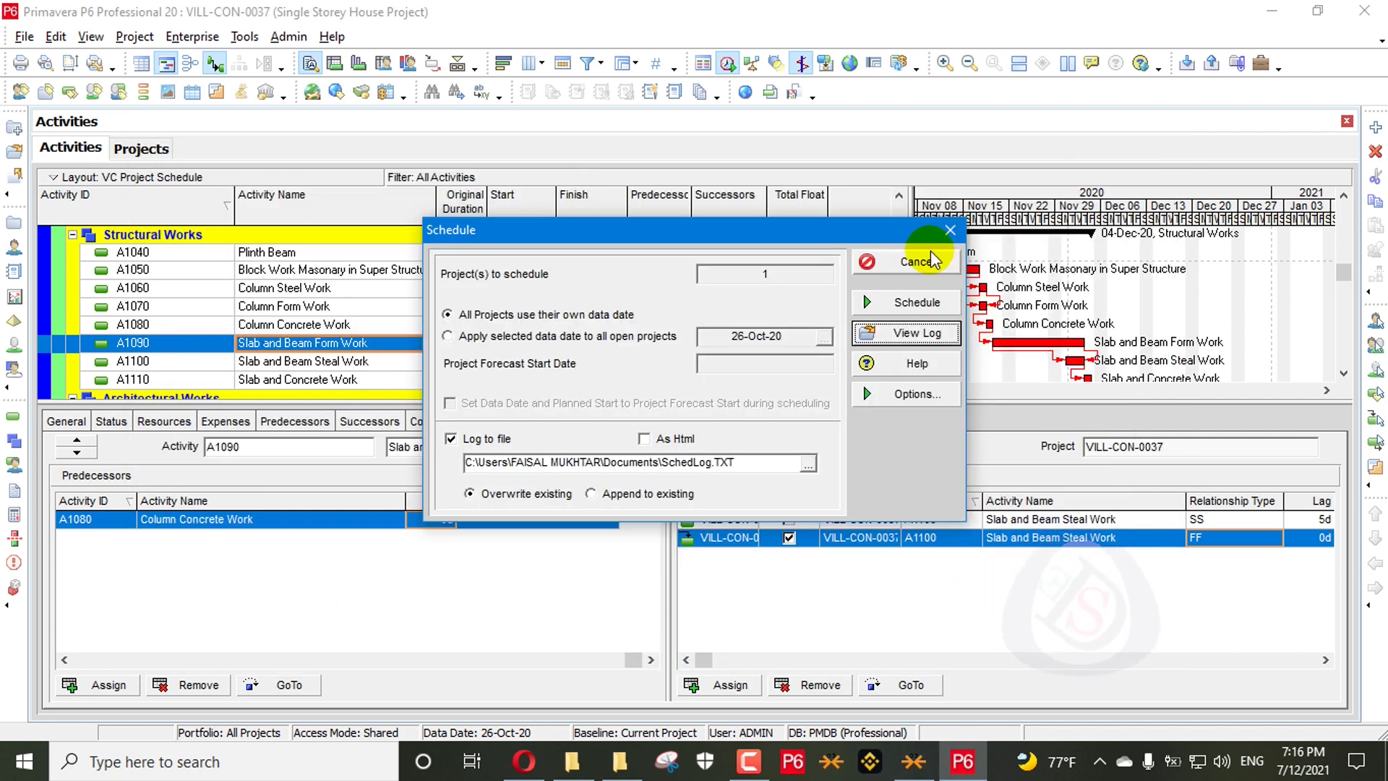
left_click(947, 231)
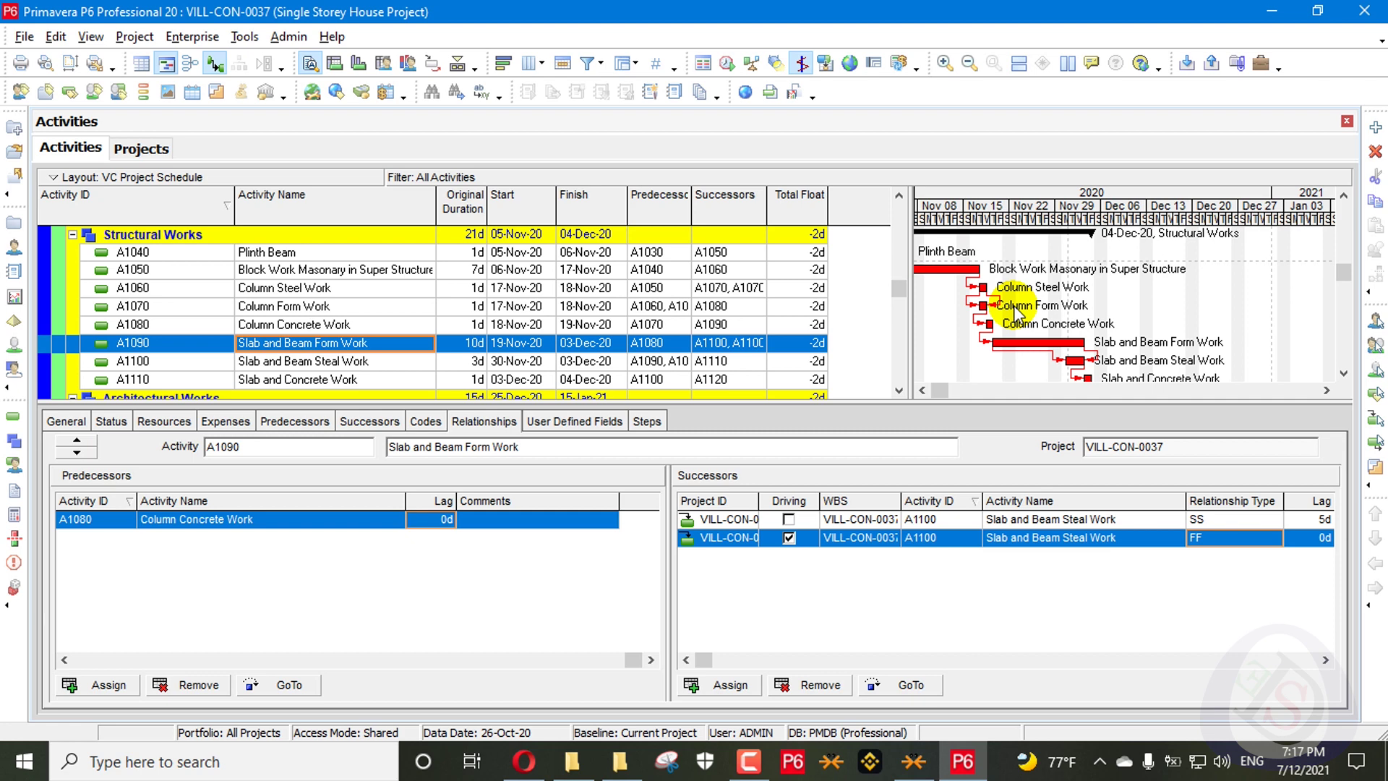
Run scheduling again for the project and reopen the text scheduling log
left_click(727, 65)
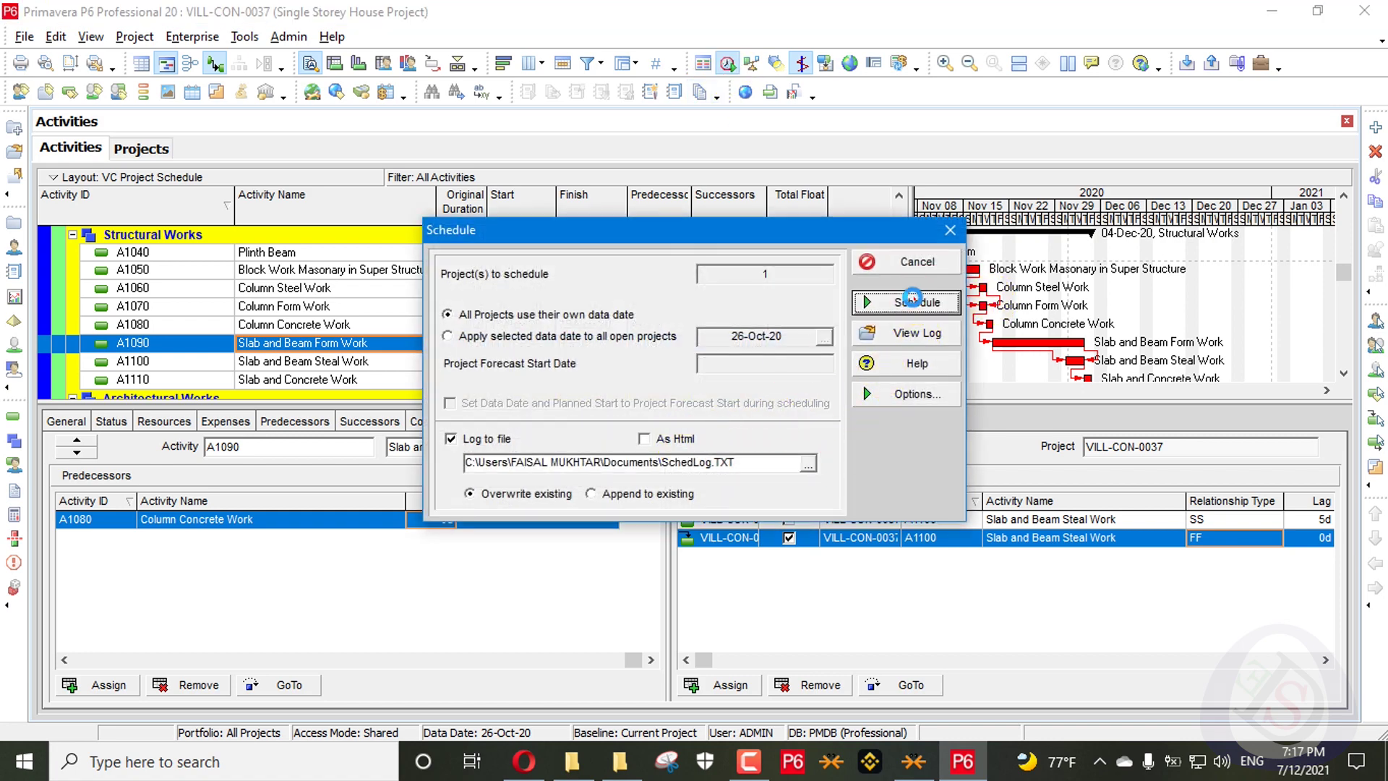
left_click(912, 298)
left_click(727, 64)
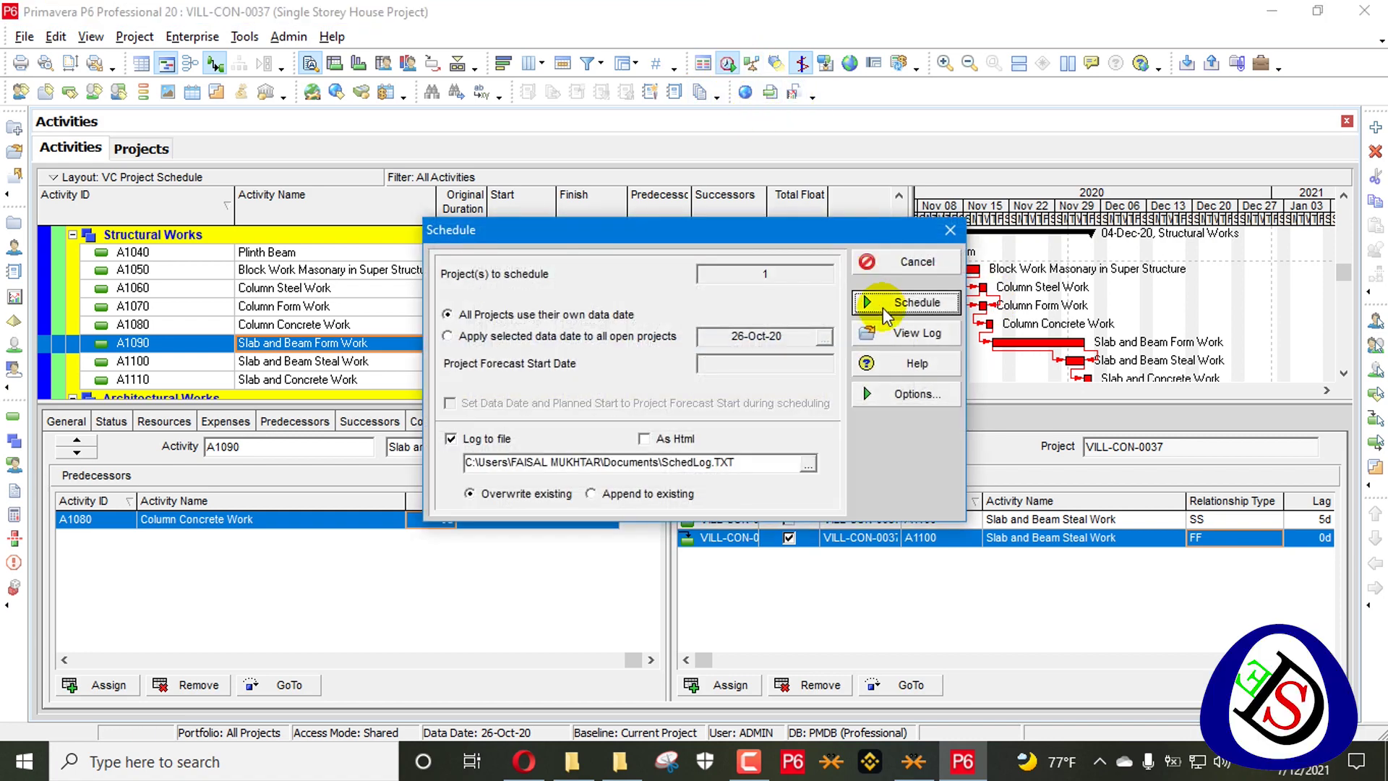
left_click(902, 336)
Look through the refreshed text log's warnings, milestone relationship checks, scheduling results and exceptions
scroll(611, 462, "down", 15)
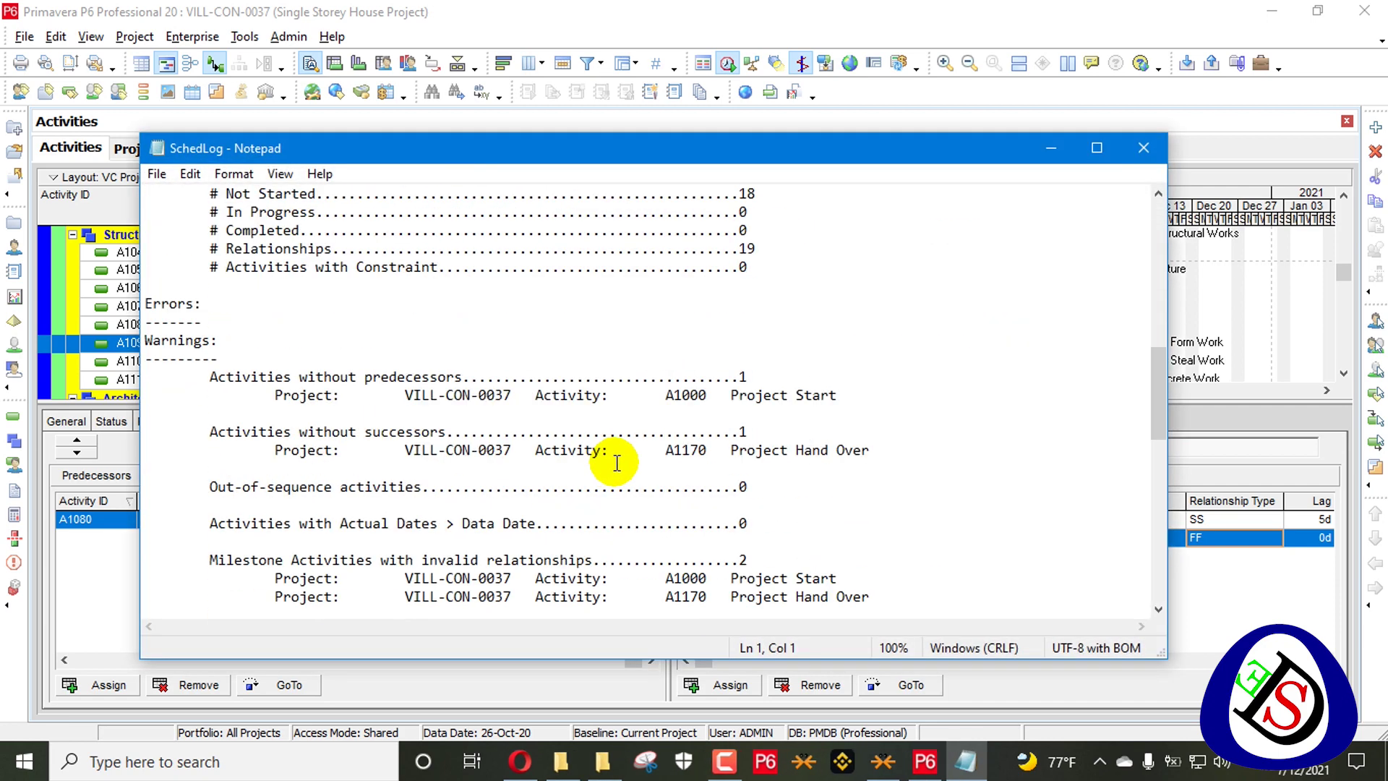
scroll(615, 462, "down", 3)
scroll(614, 461, "down", 6)
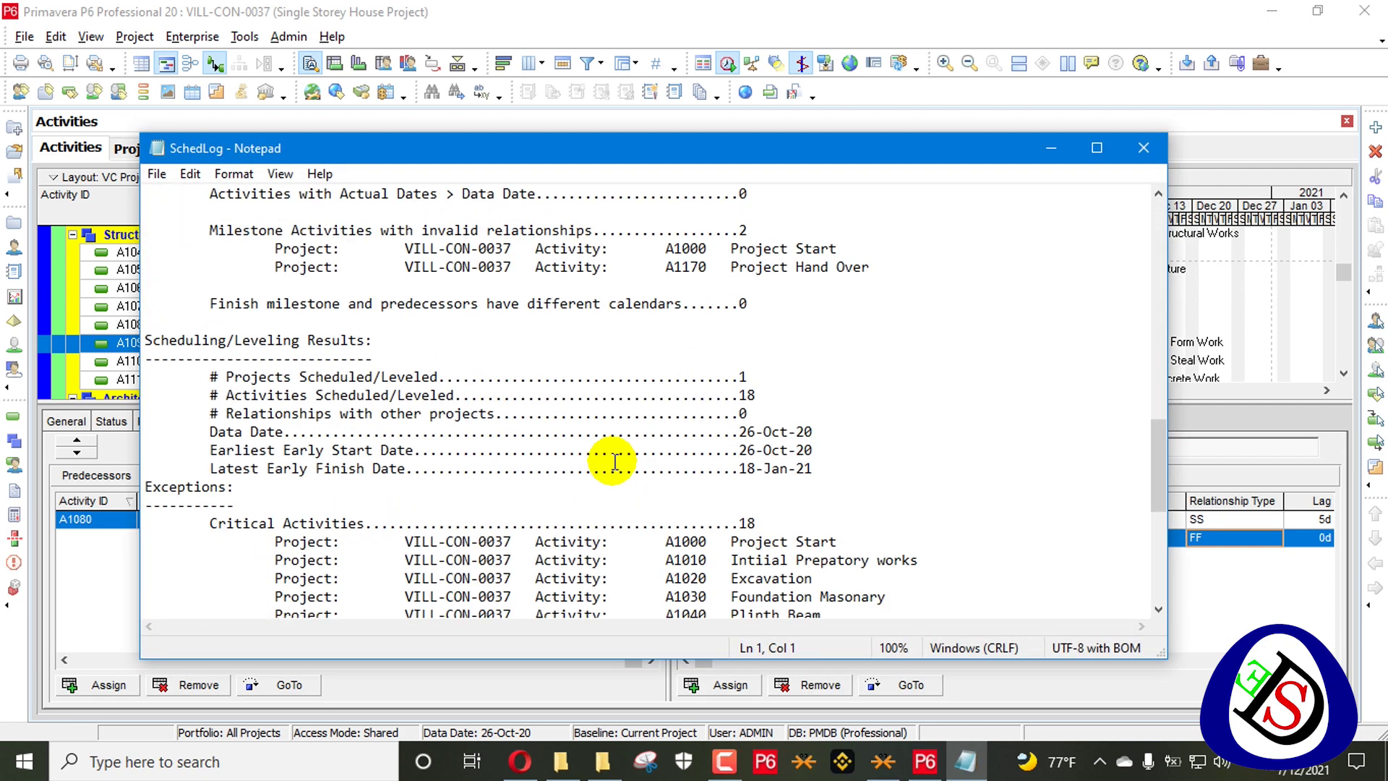
scroll(640, 398, "down", 1)
scroll(639, 393, "up", 3)
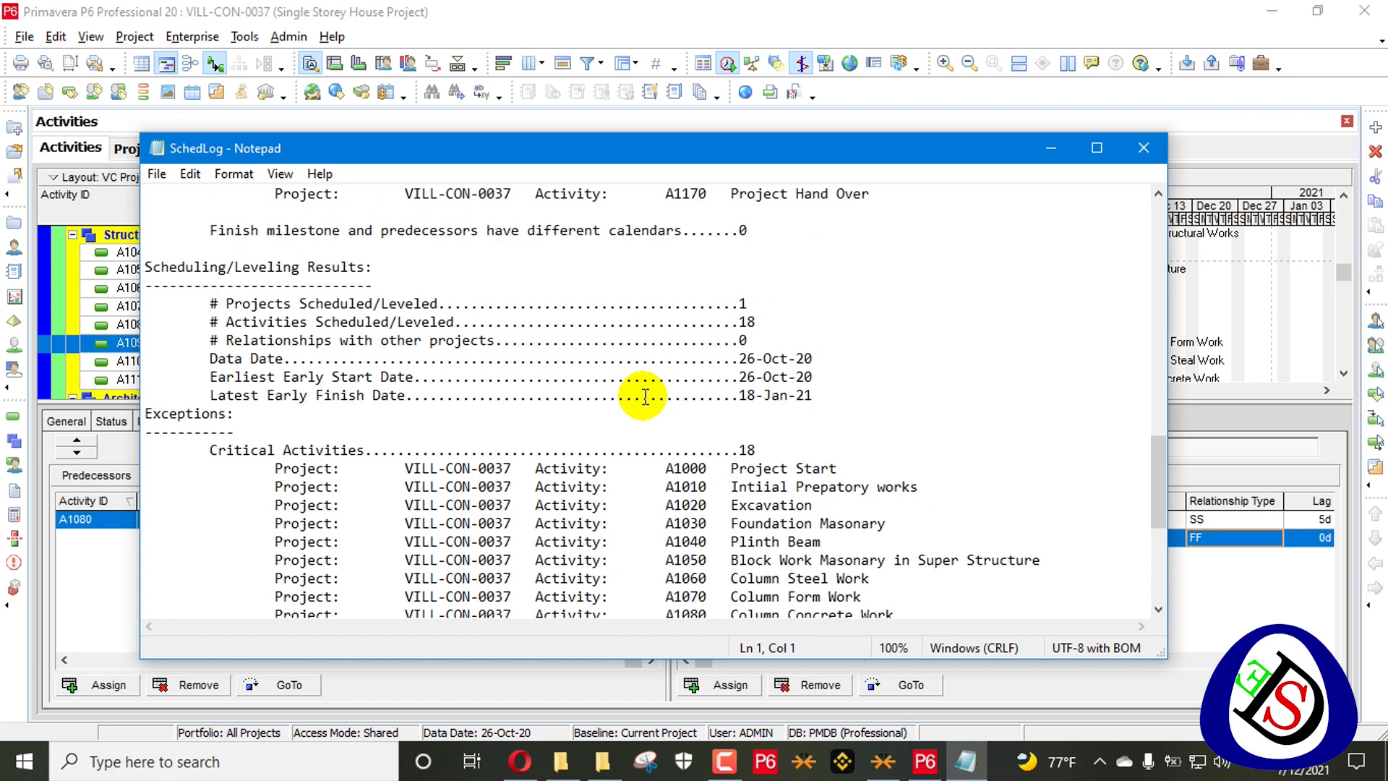
scroll(578, 416, "up", 7)
scroll(539, 434, "down", 9)
scroll(551, 433, "up", 8)
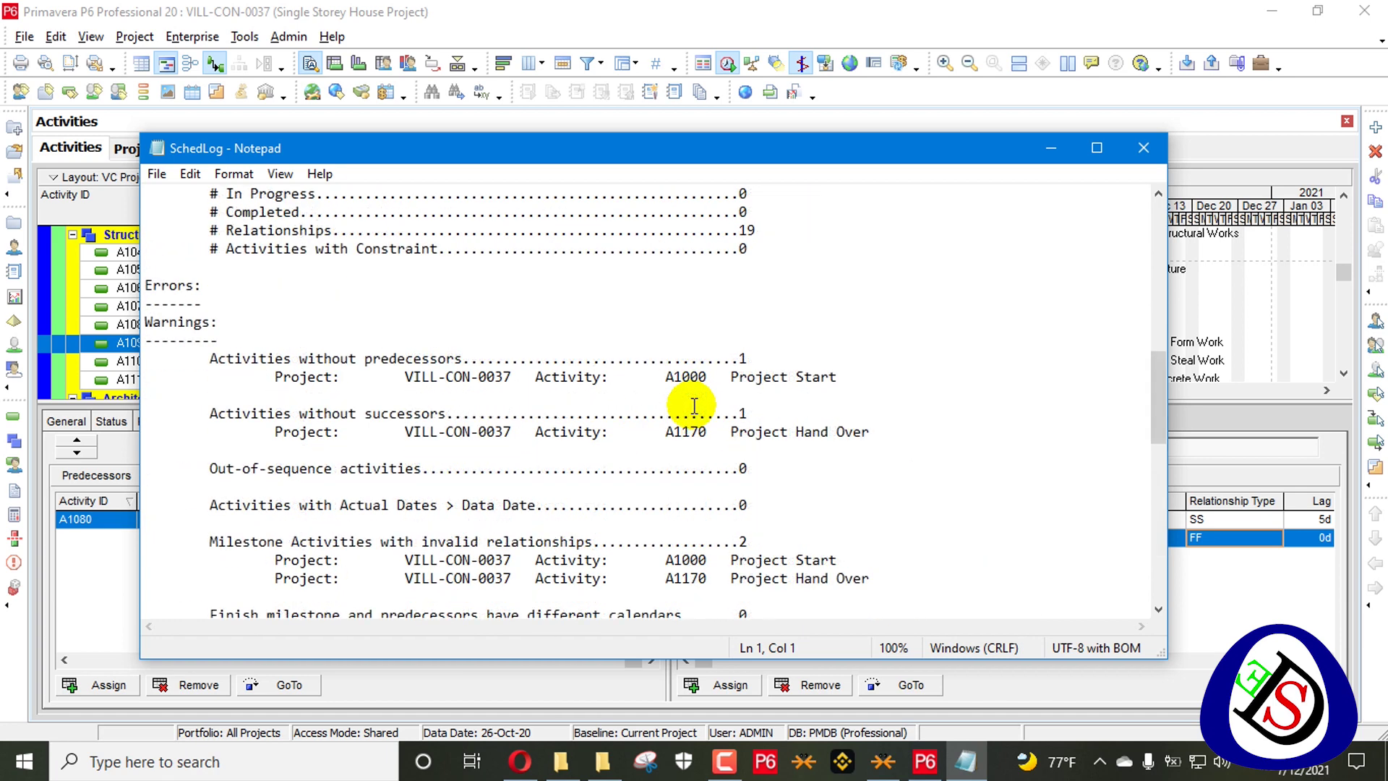
scroll(698, 405, "down", 1)
scroll(701, 406, "up", 1)
scroll(703, 409, "down", 2)
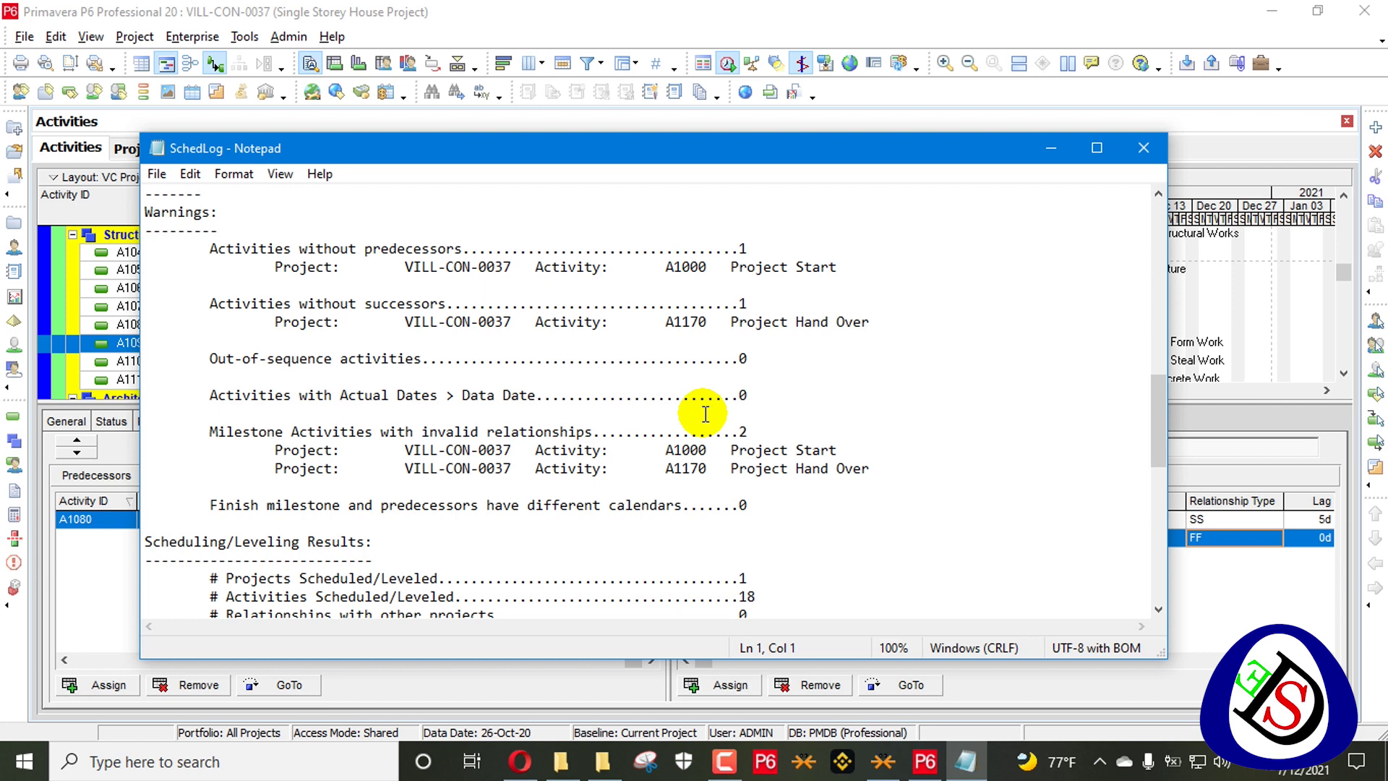
Check the text log's scheduling settings, project statistics and open-ended activity warnings, and close the log
scroll(705, 413, "up", 10)
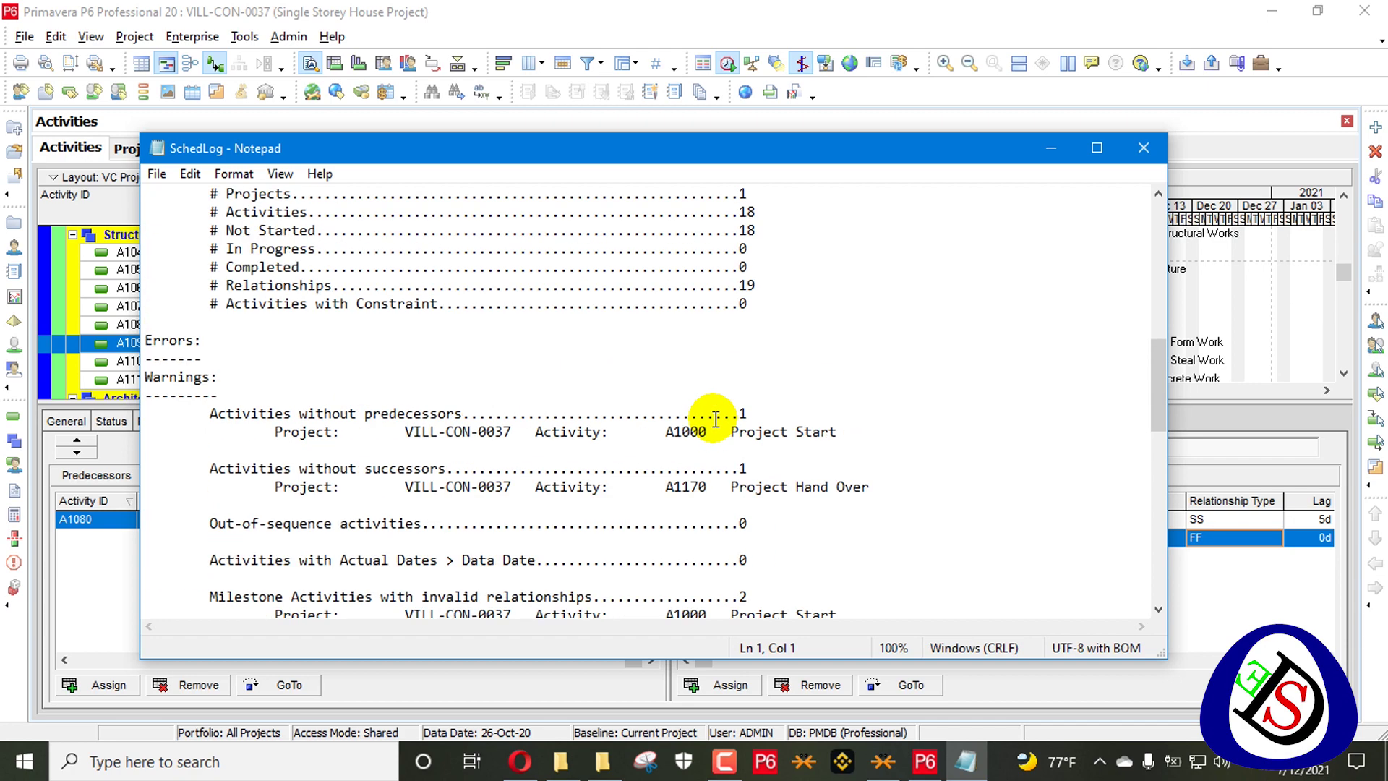
scroll(714, 419, "up", 4)
scroll(722, 421, "down", 10)
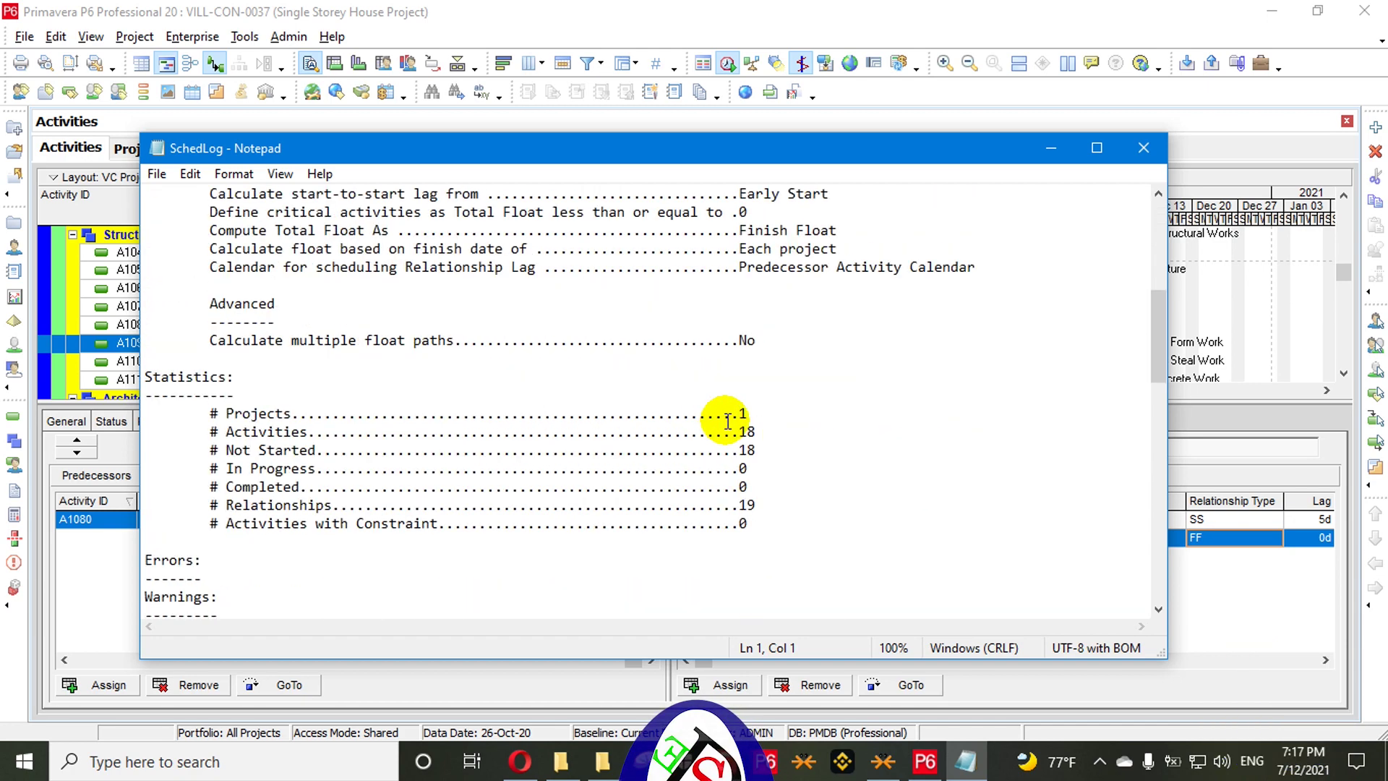
scroll(727, 421, "up", 5)
scroll(735, 412, "down", 9)
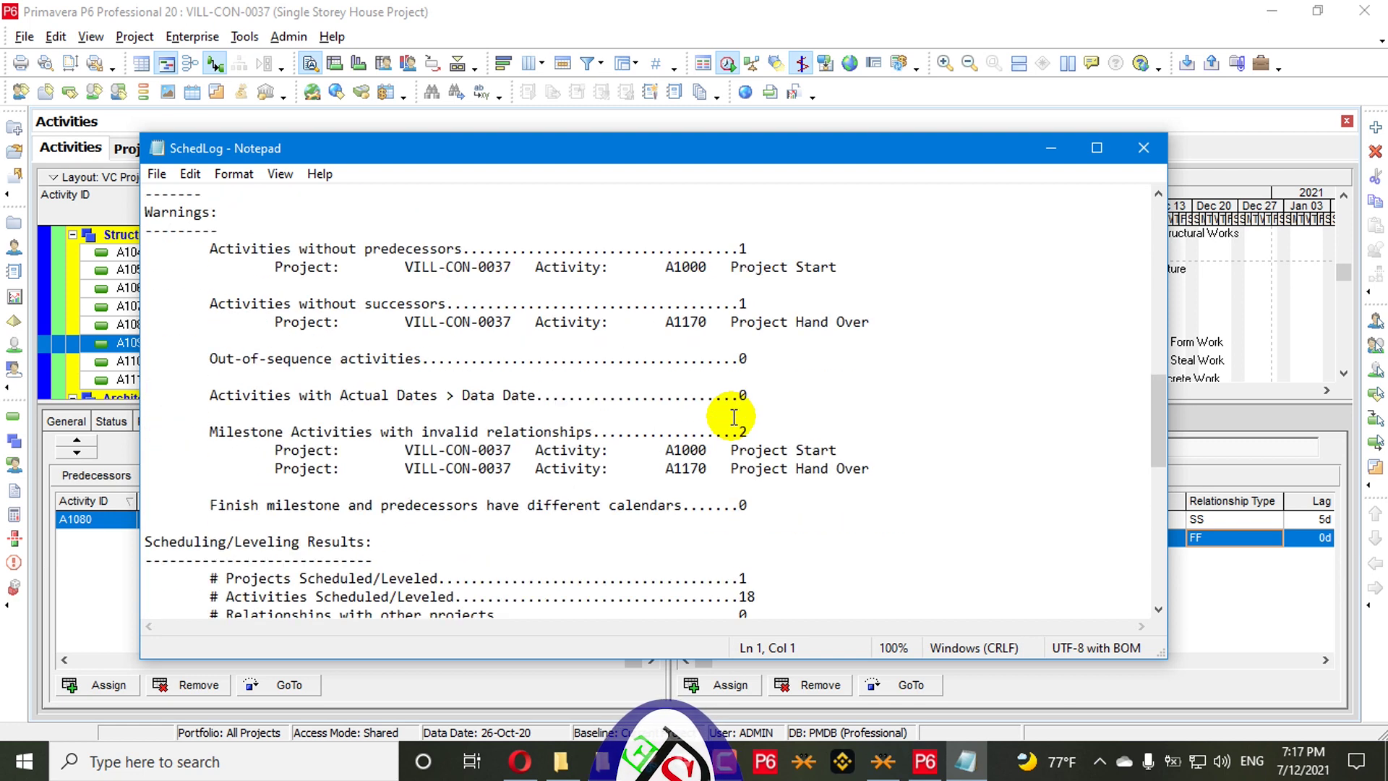
scroll(577, 321, "up", 2)
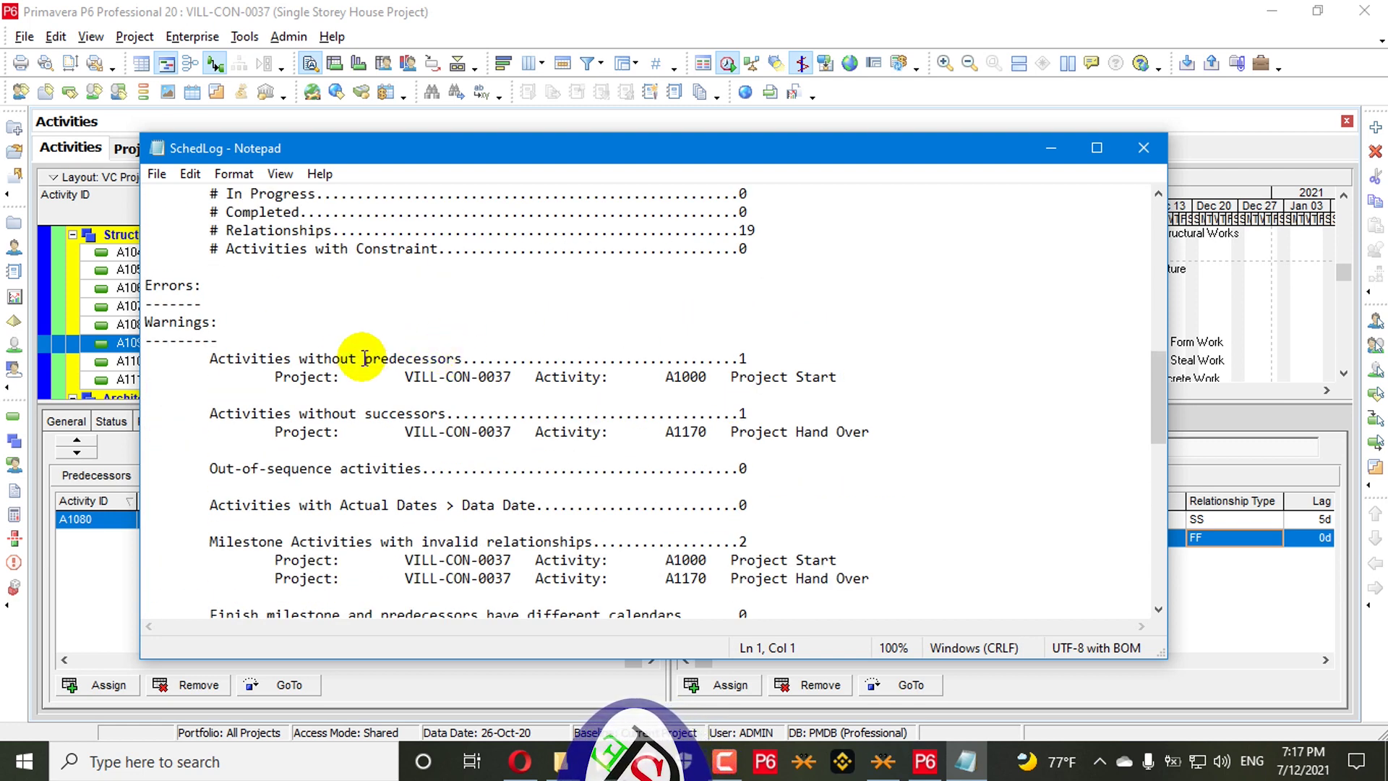
scroll(692, 383, "up", 1)
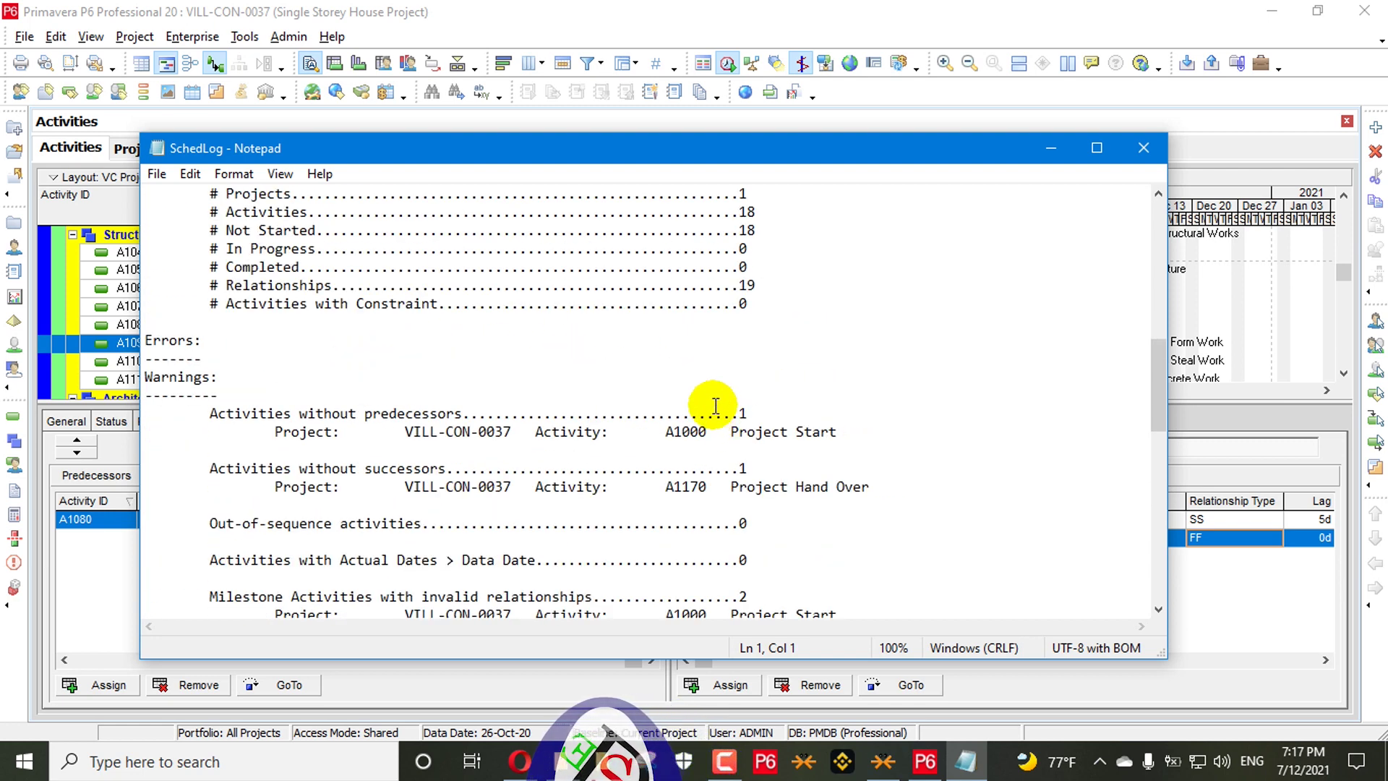
left_click(1096, 148)
left_click(1364, 11)
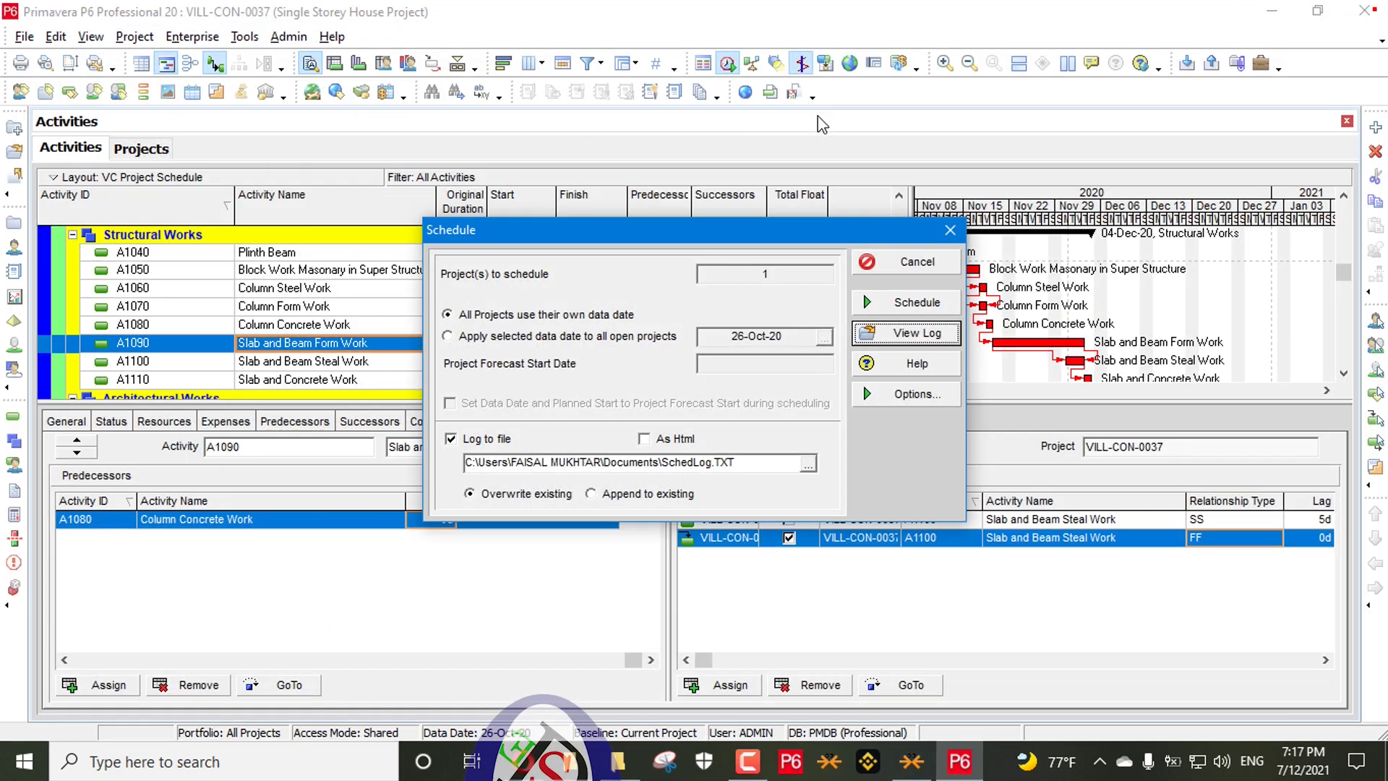
Set the scheduling log format back to HTML, reschedule the project and view the HTML report
left_click(643, 438)
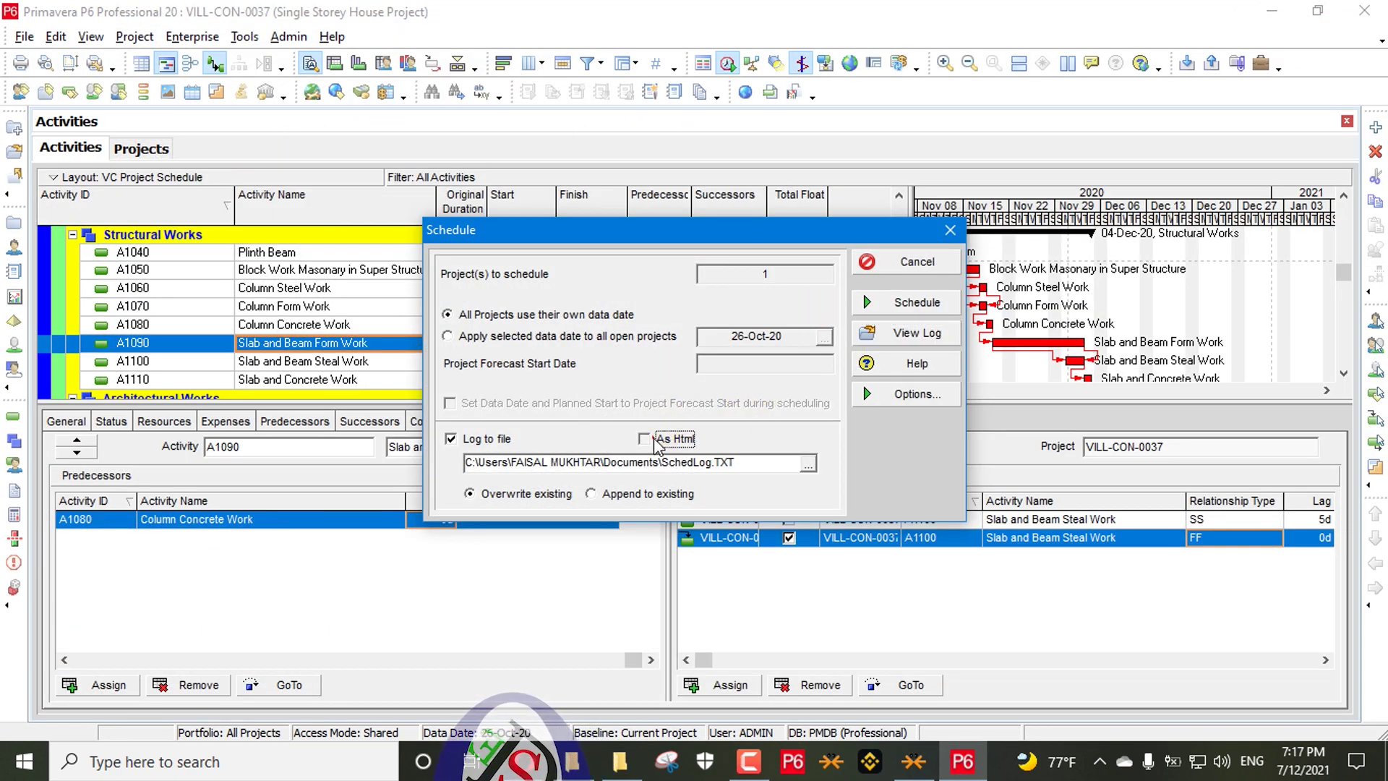
left_click(912, 302)
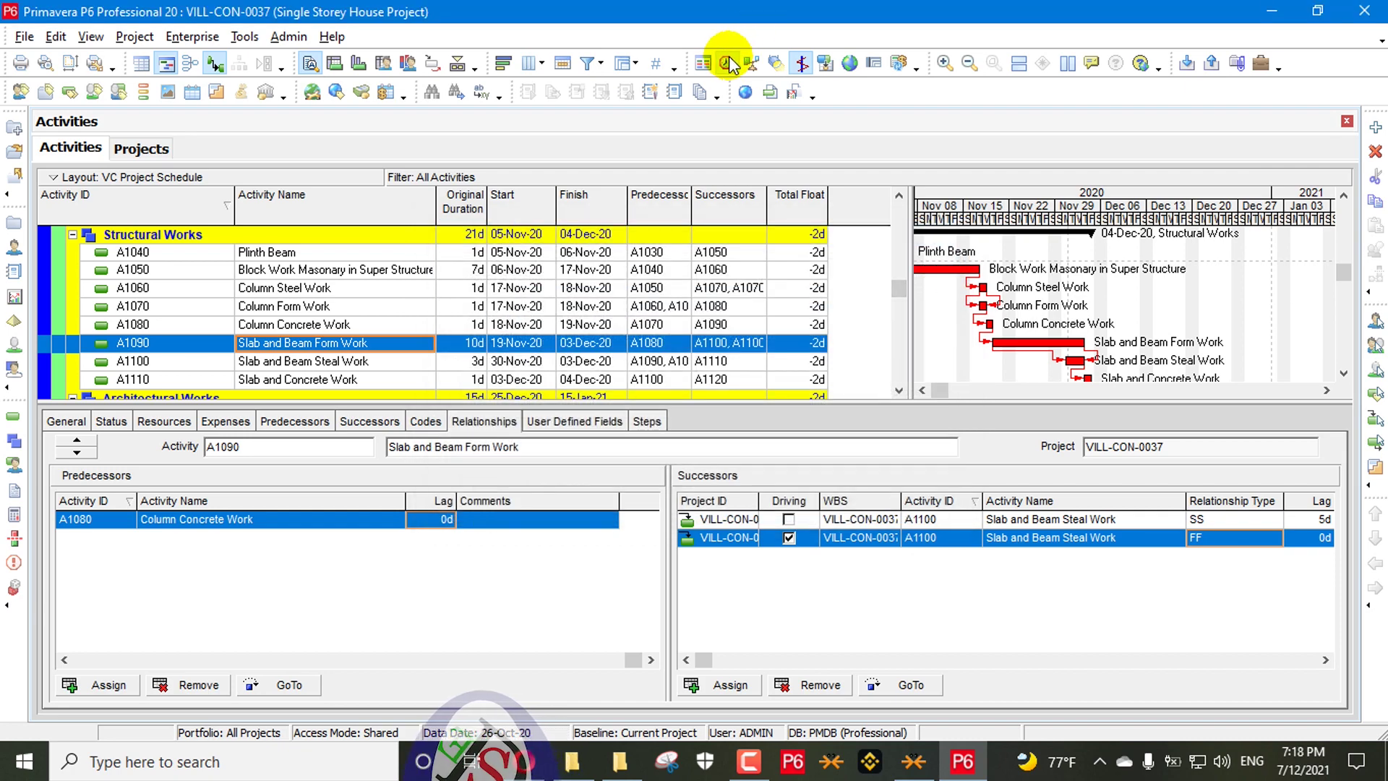
left_click(728, 63)
left_click(893, 331)
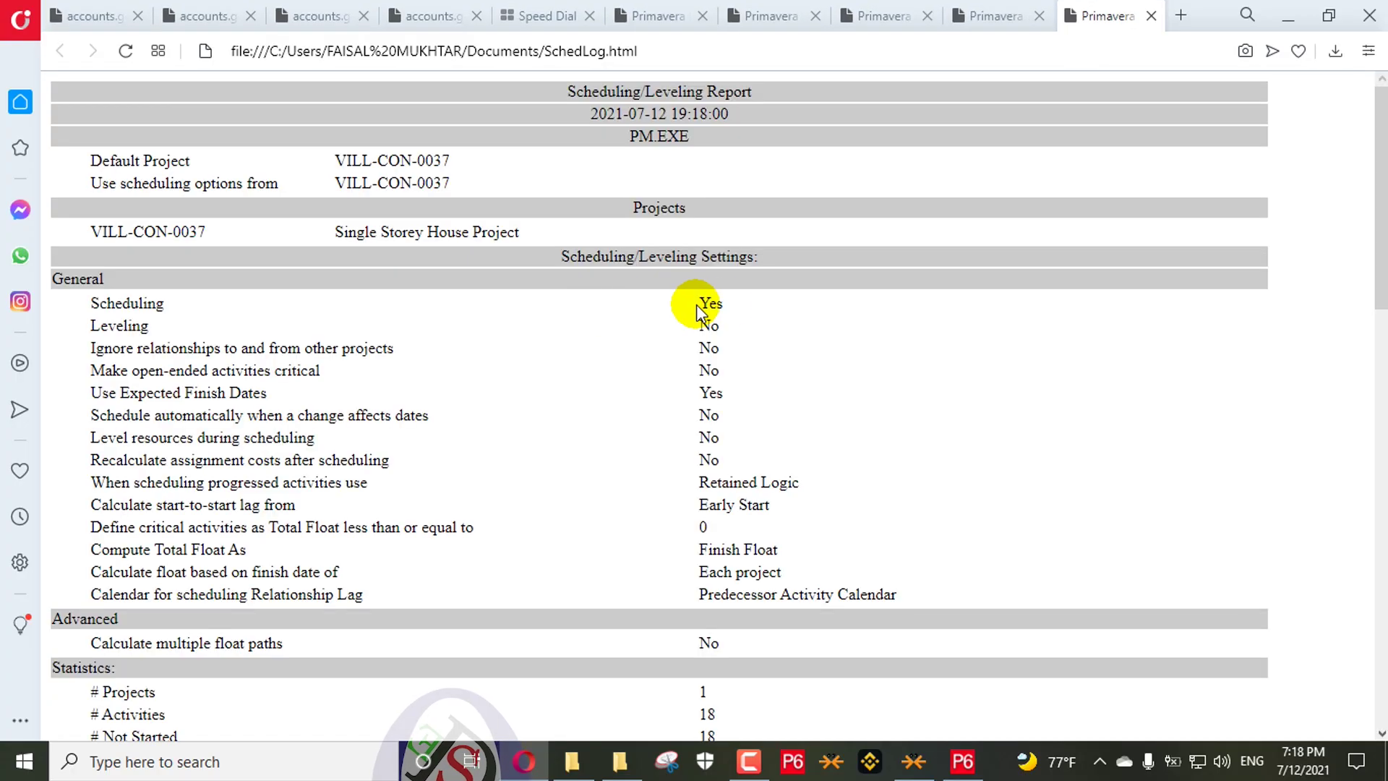
scroll(696, 305, "down", 10)
scroll(279, 341, "up", 10)
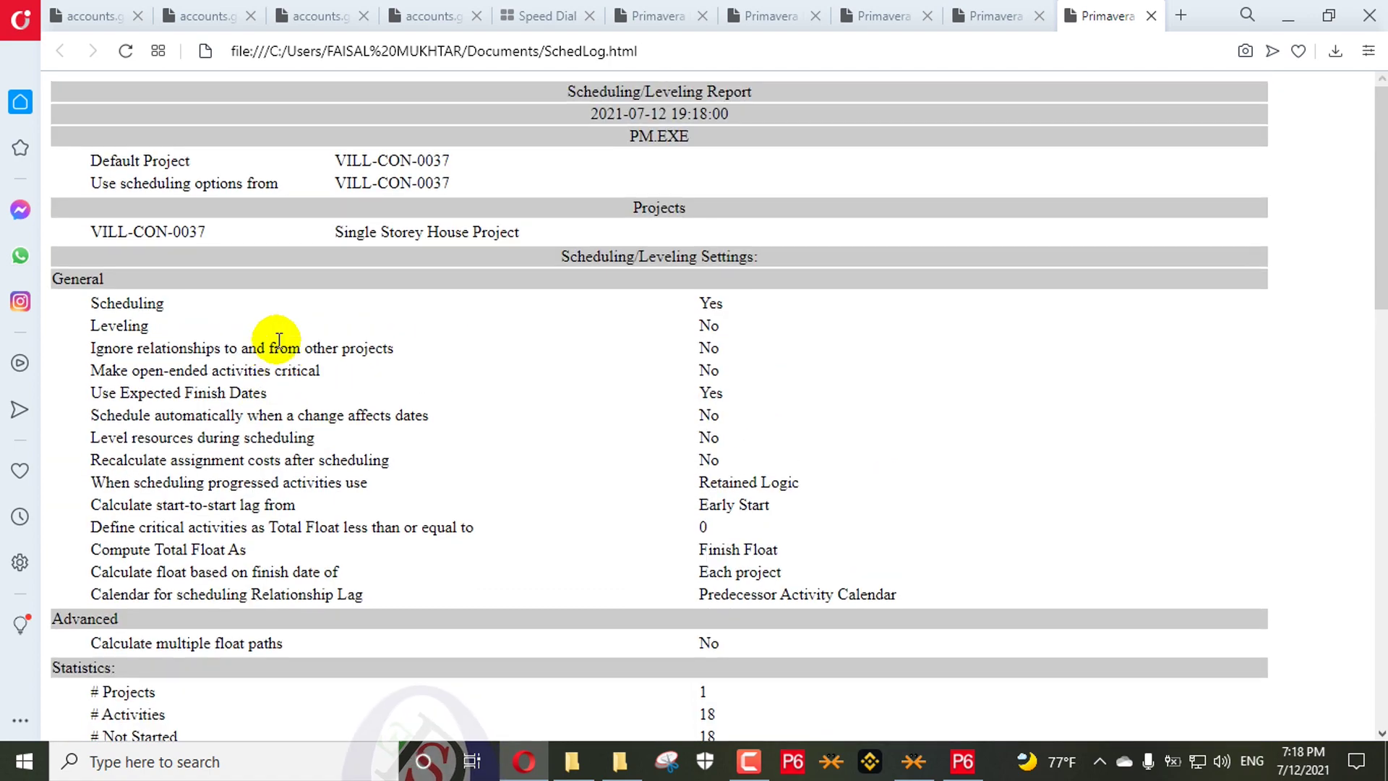
Examine the HTML report's scheduling settings, statistics, warnings, results and critical activities, and return to the project's activities
scroll(278, 341, "down", 15)
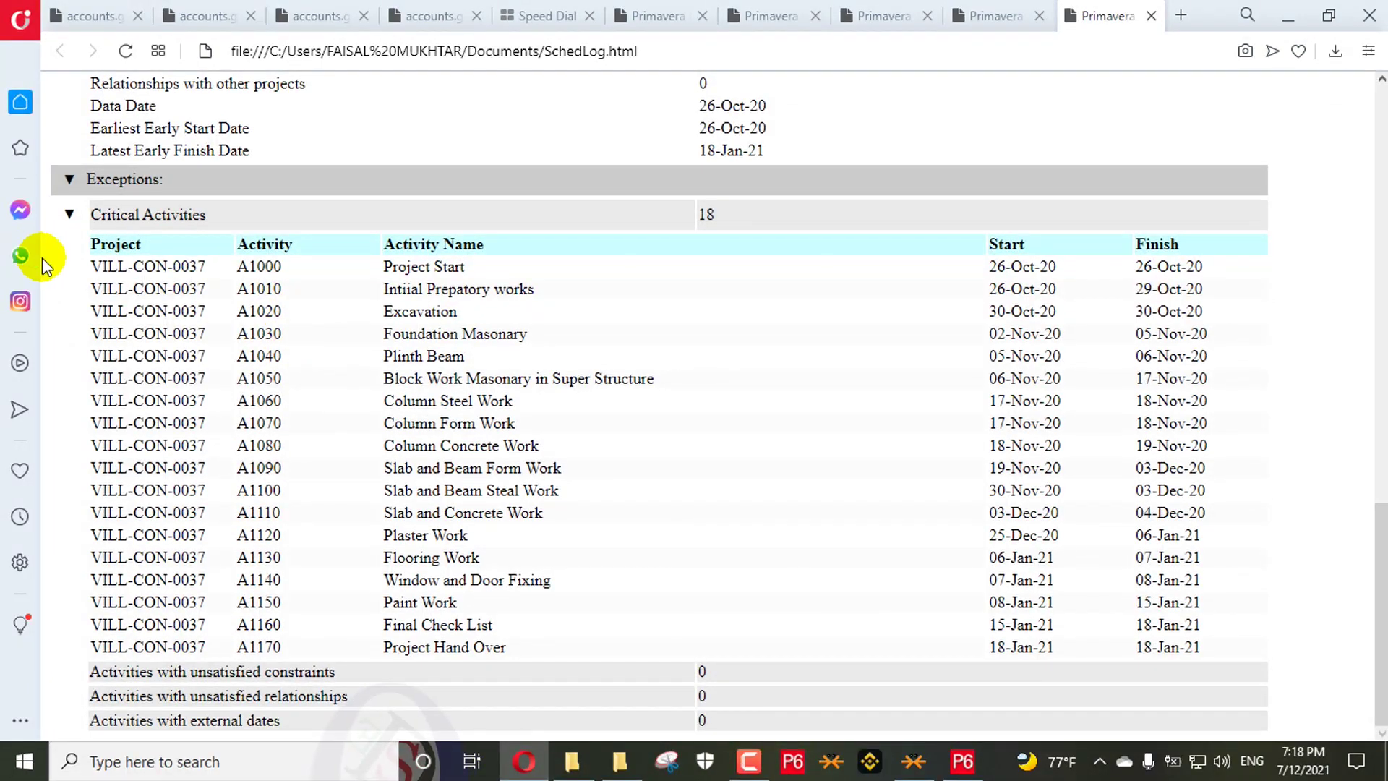
scroll(70, 226, "up", 15)
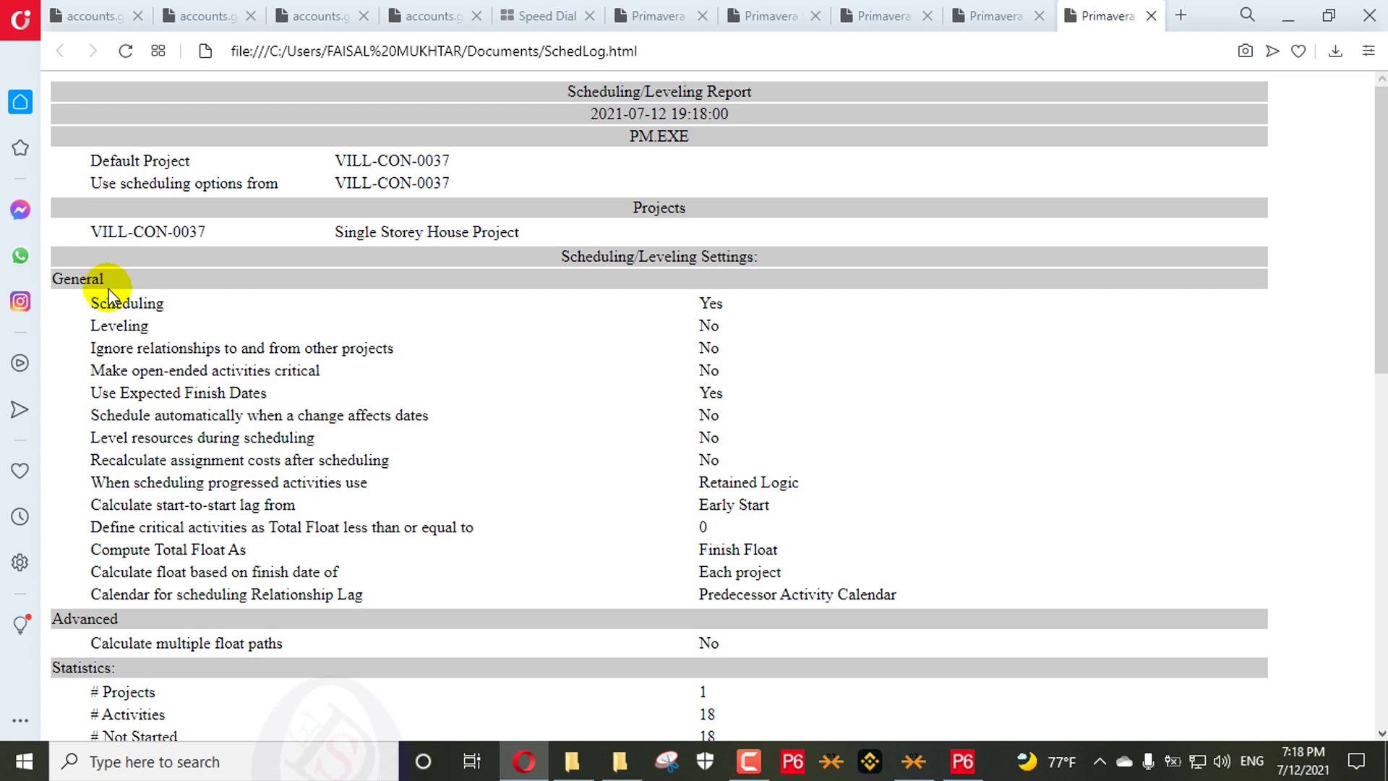
scroll(137, 308, "down", 7)
scroll(147, 311, "down", 4)
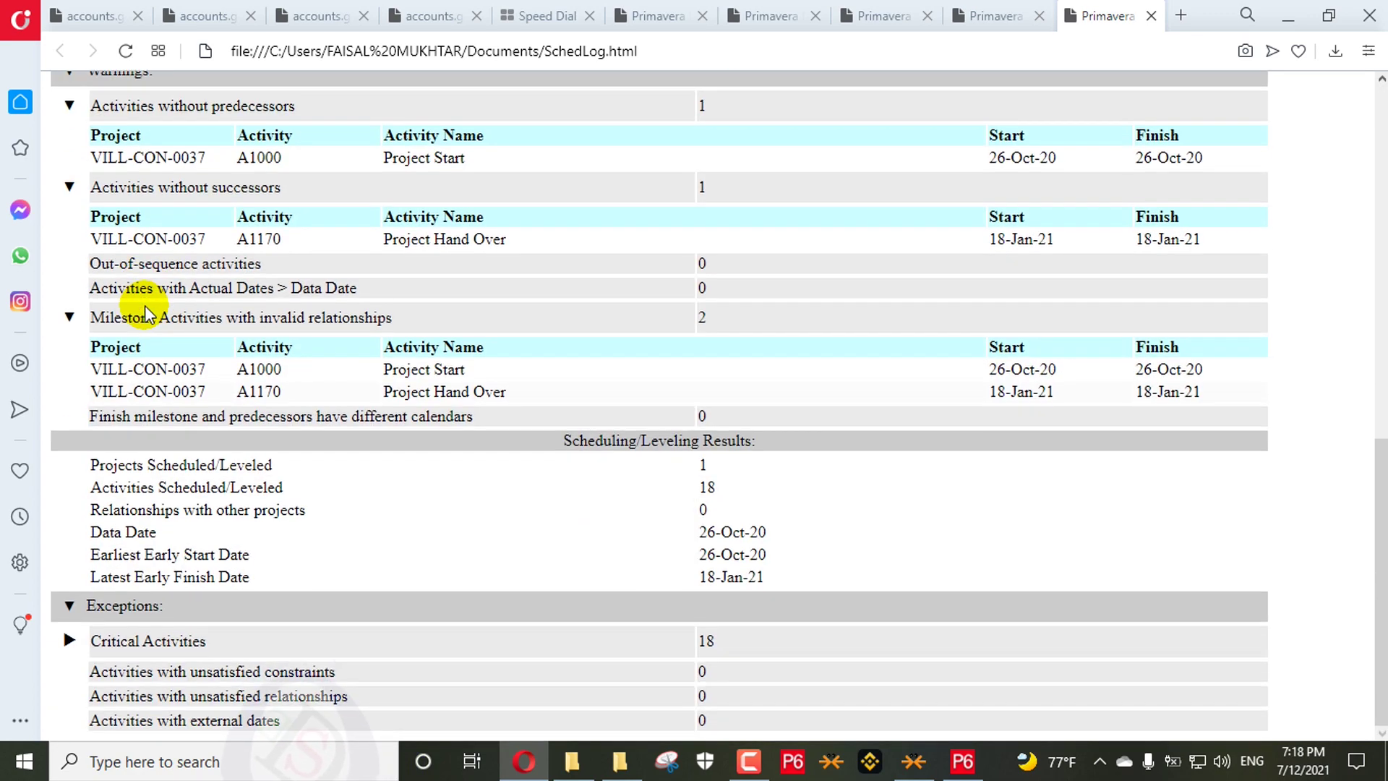
scroll(343, 509, "up", 4)
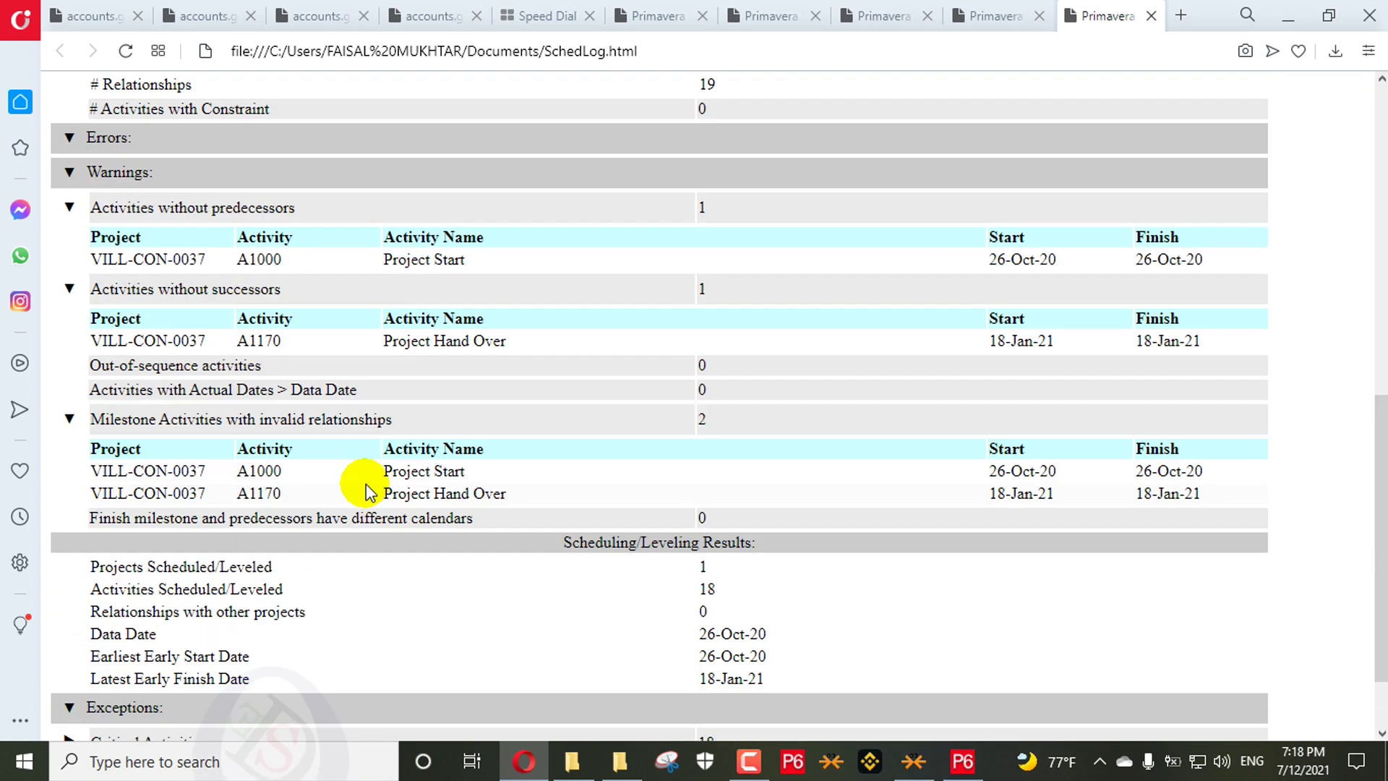
scroll(225, 495, "down", 3)
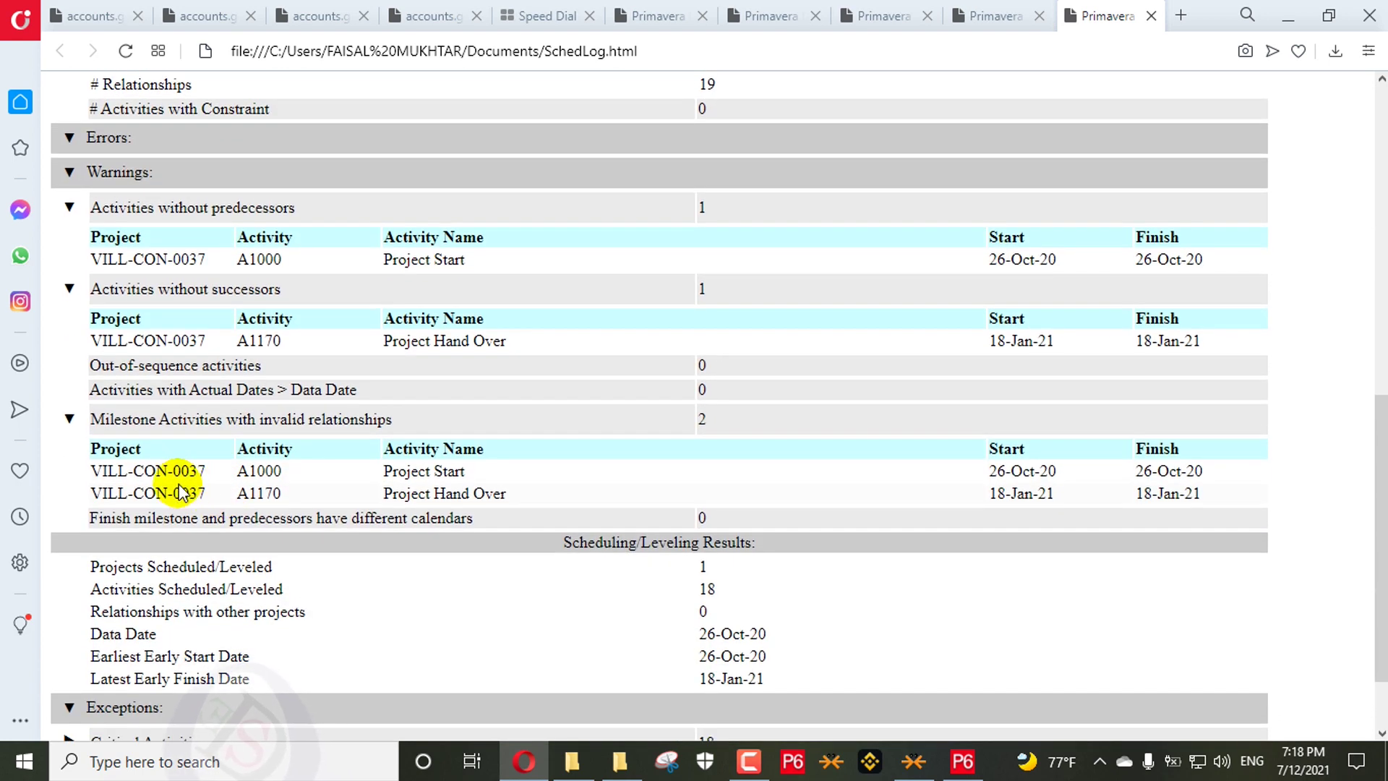
scroll(179, 477, "up", 4)
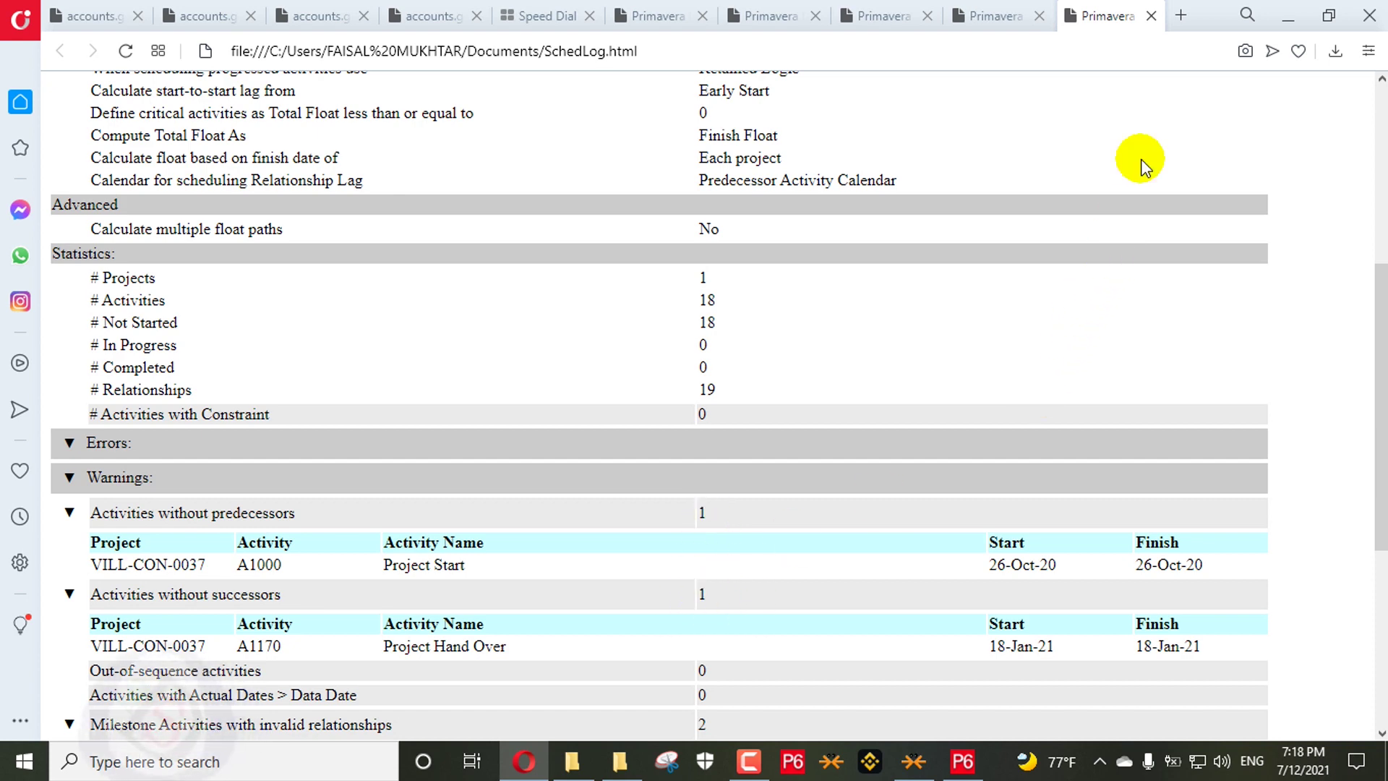
left_click(1280, 20)
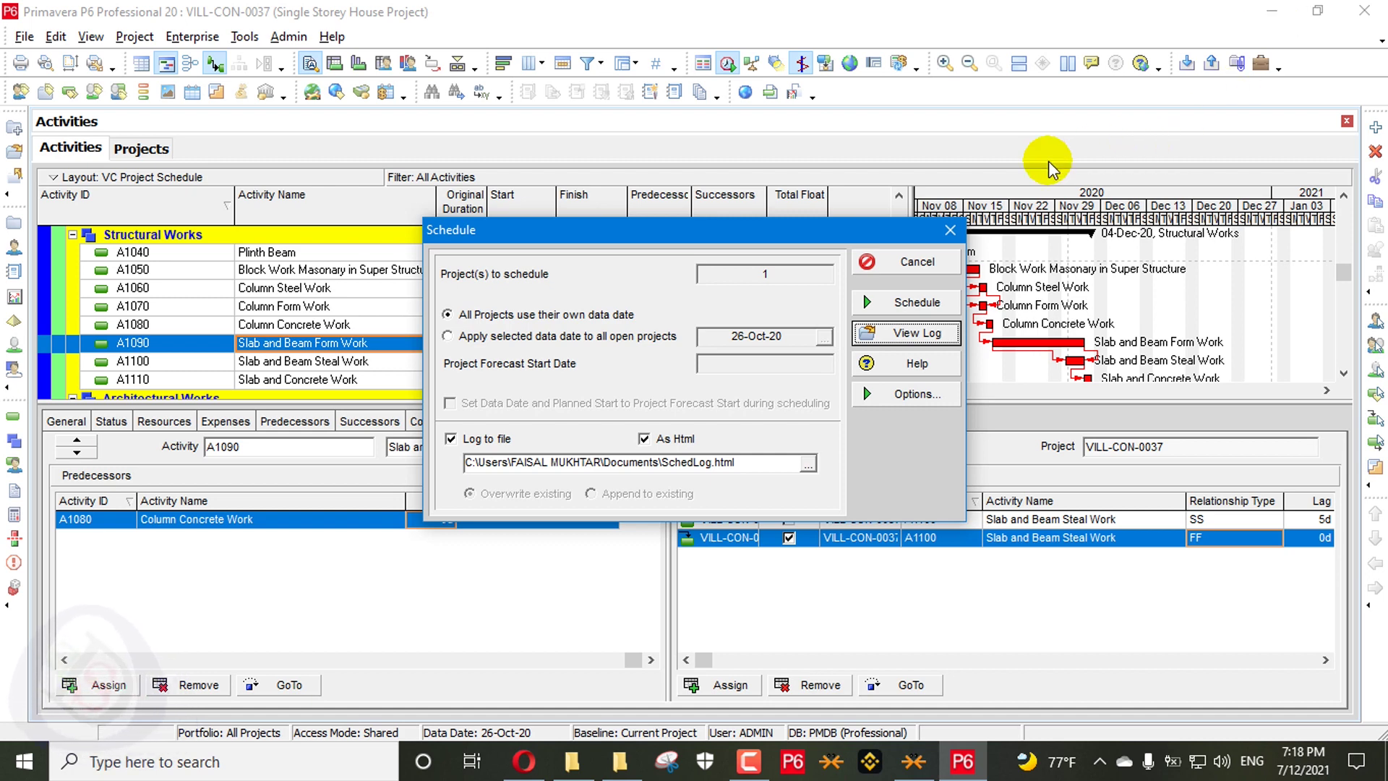
left_click(949, 230)
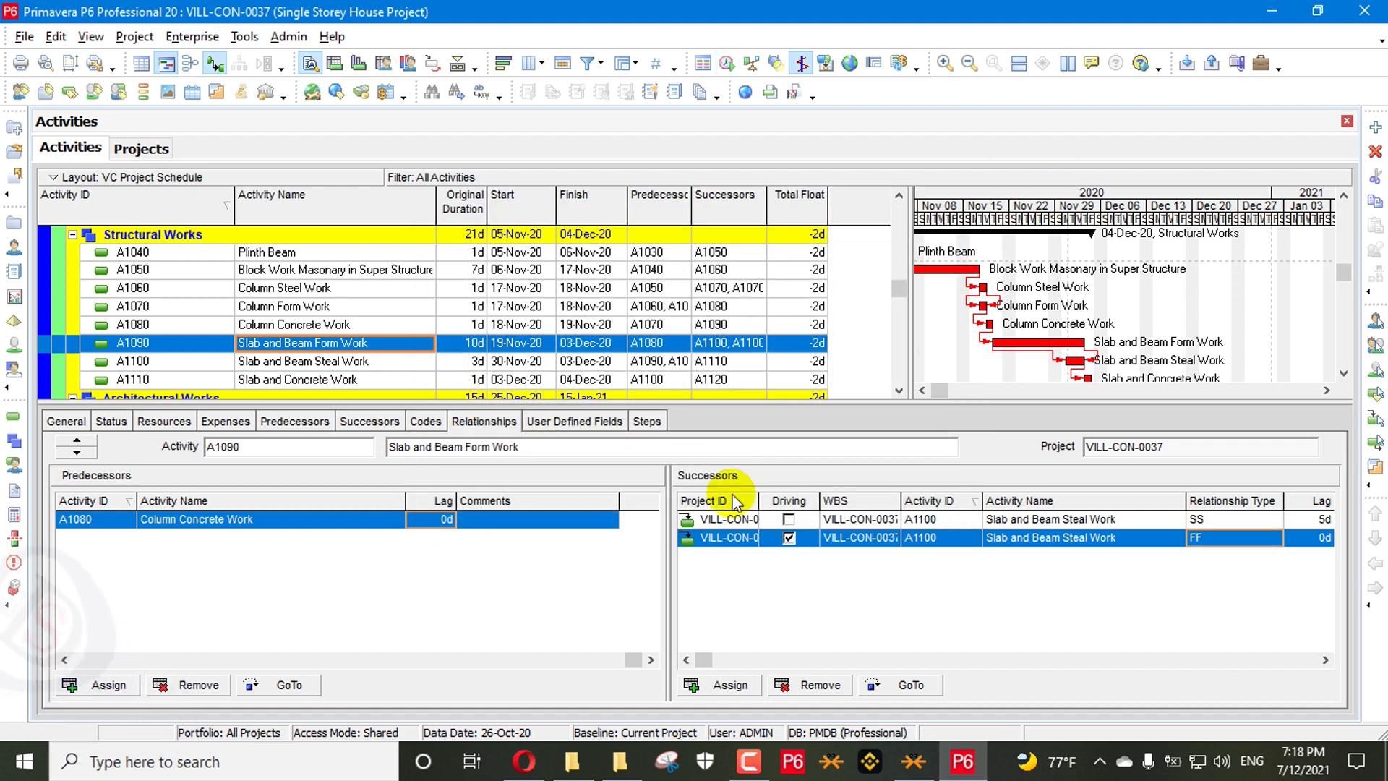
Remove both the SS and FF successor relationships from Slab and Beam Form Work (A1090) to A1100 and reschedule the project
left_click(743, 519, "shift")
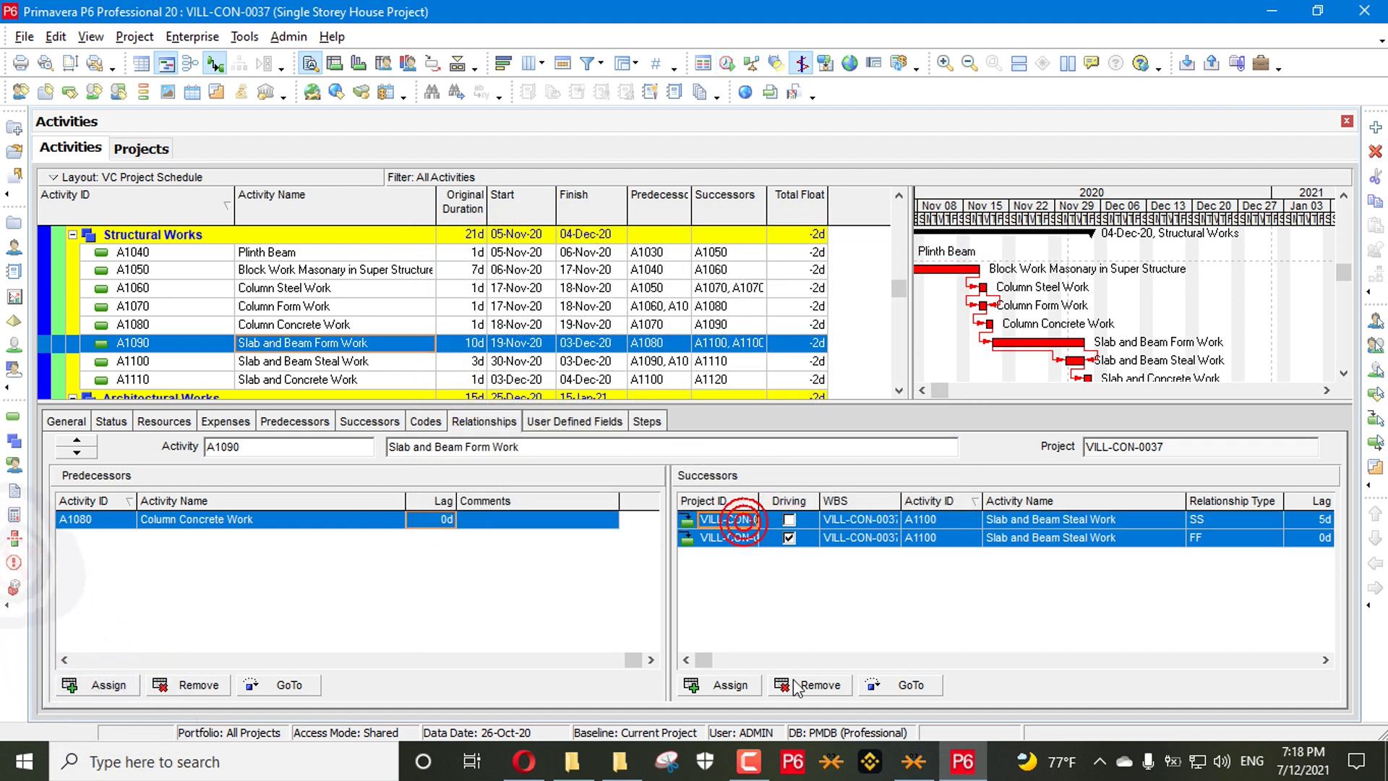
left_click(817, 686)
left_click(642, 414)
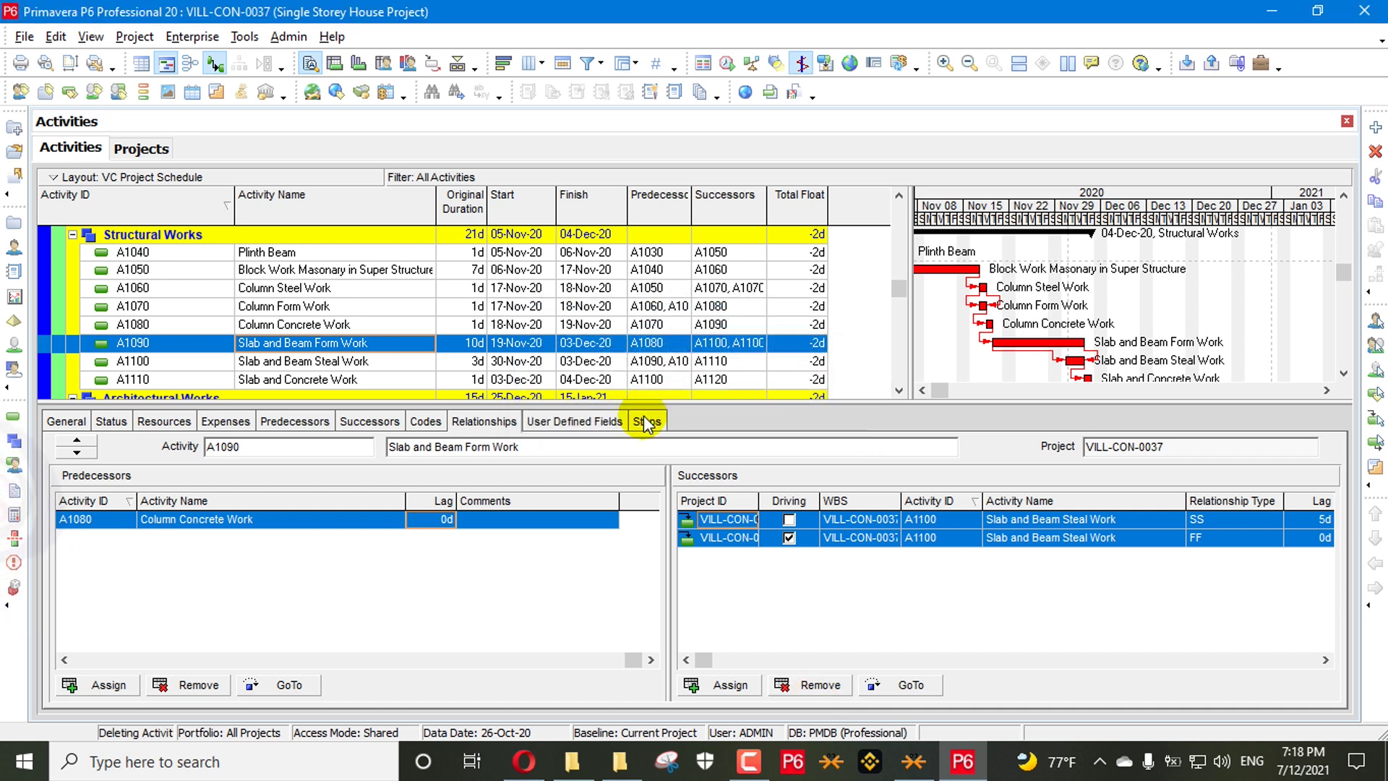
left_click(728, 63)
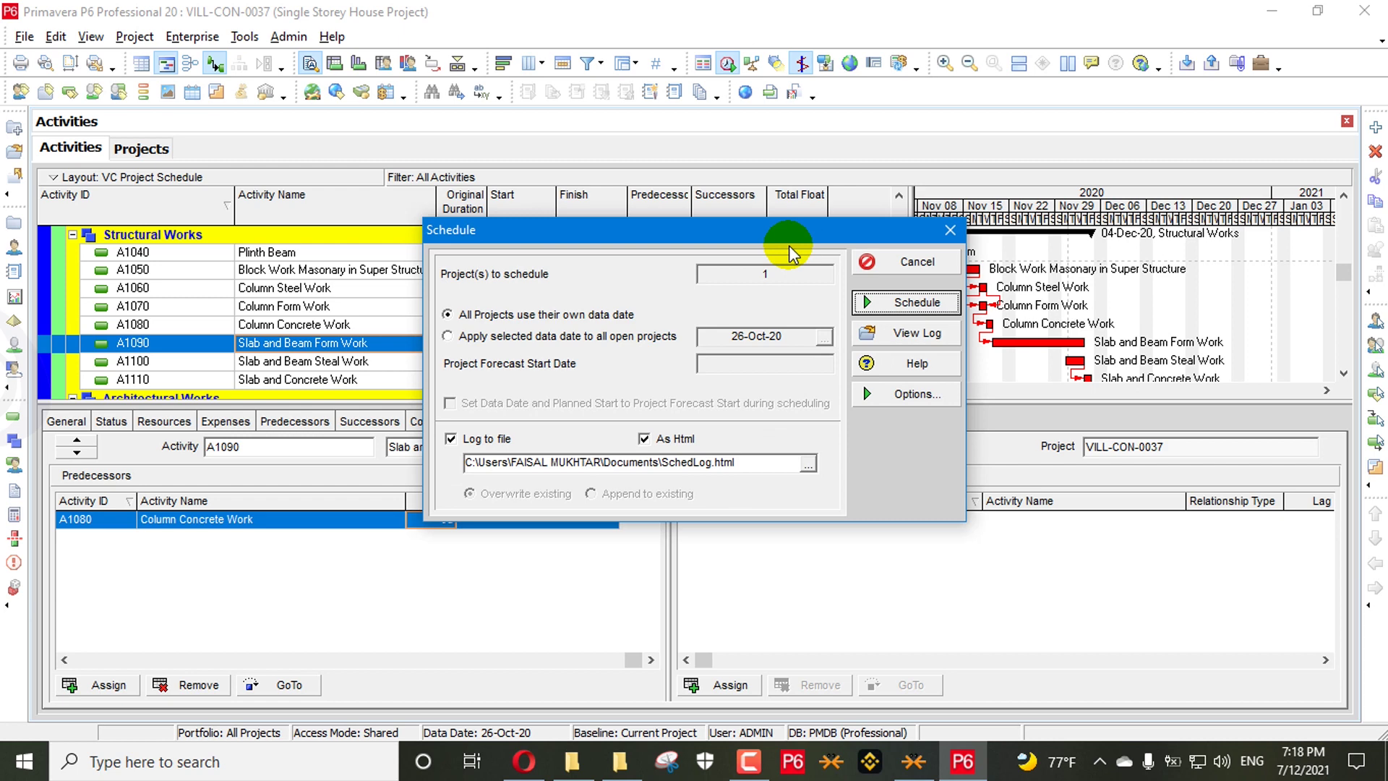
left_click(903, 304)
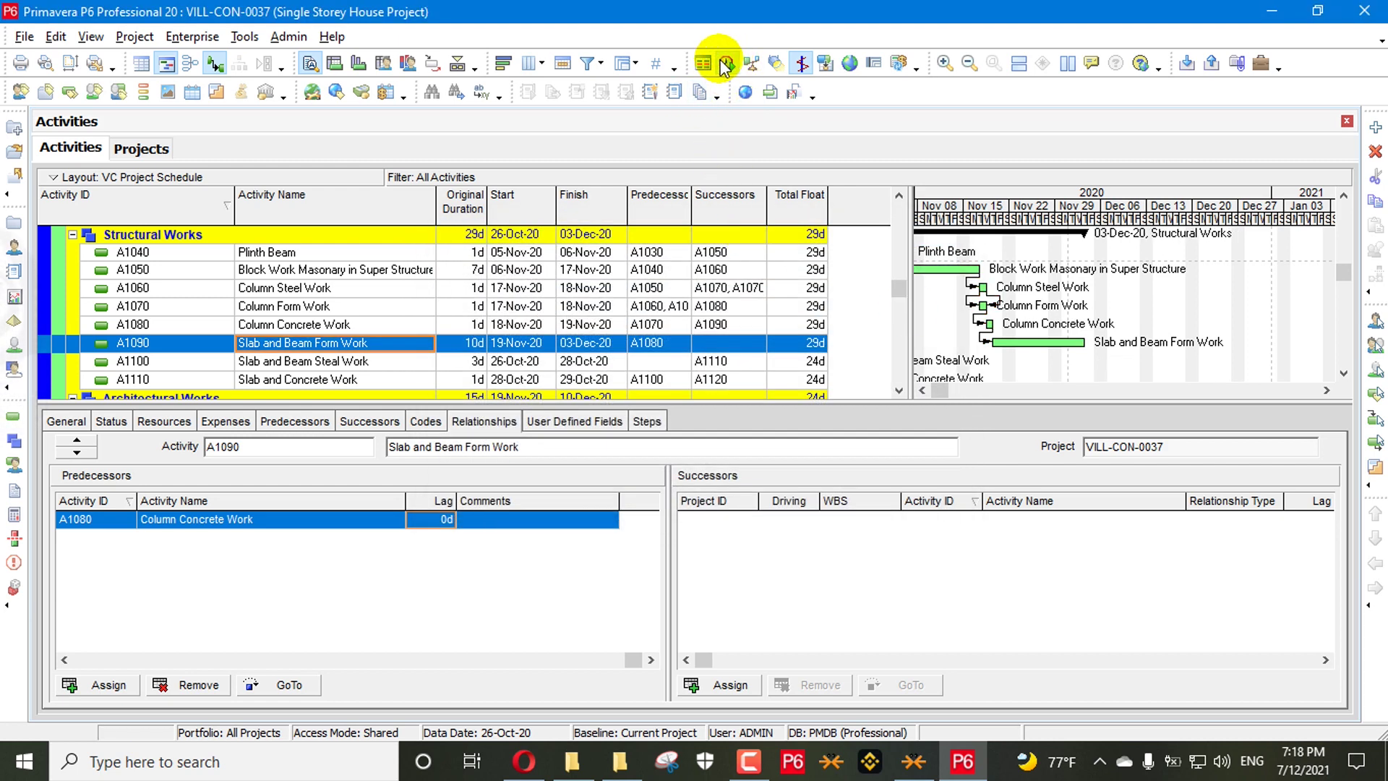
Check the new HTML log for activities without predecessors or successors, compare it with the previous report, and return to the activities
left_click(726, 65)
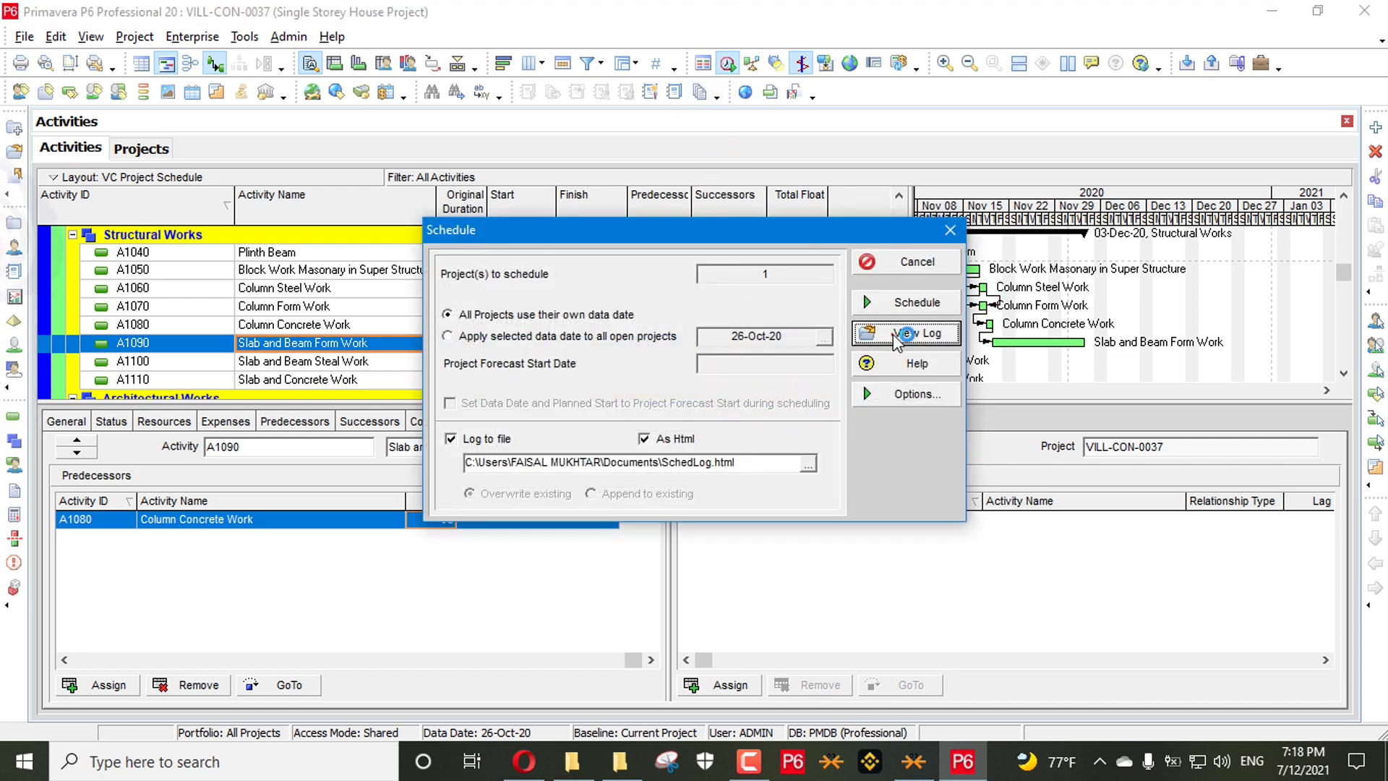
left_click(900, 334)
scroll(630, 378, "down", 5)
scroll(631, 385, "down", 6)
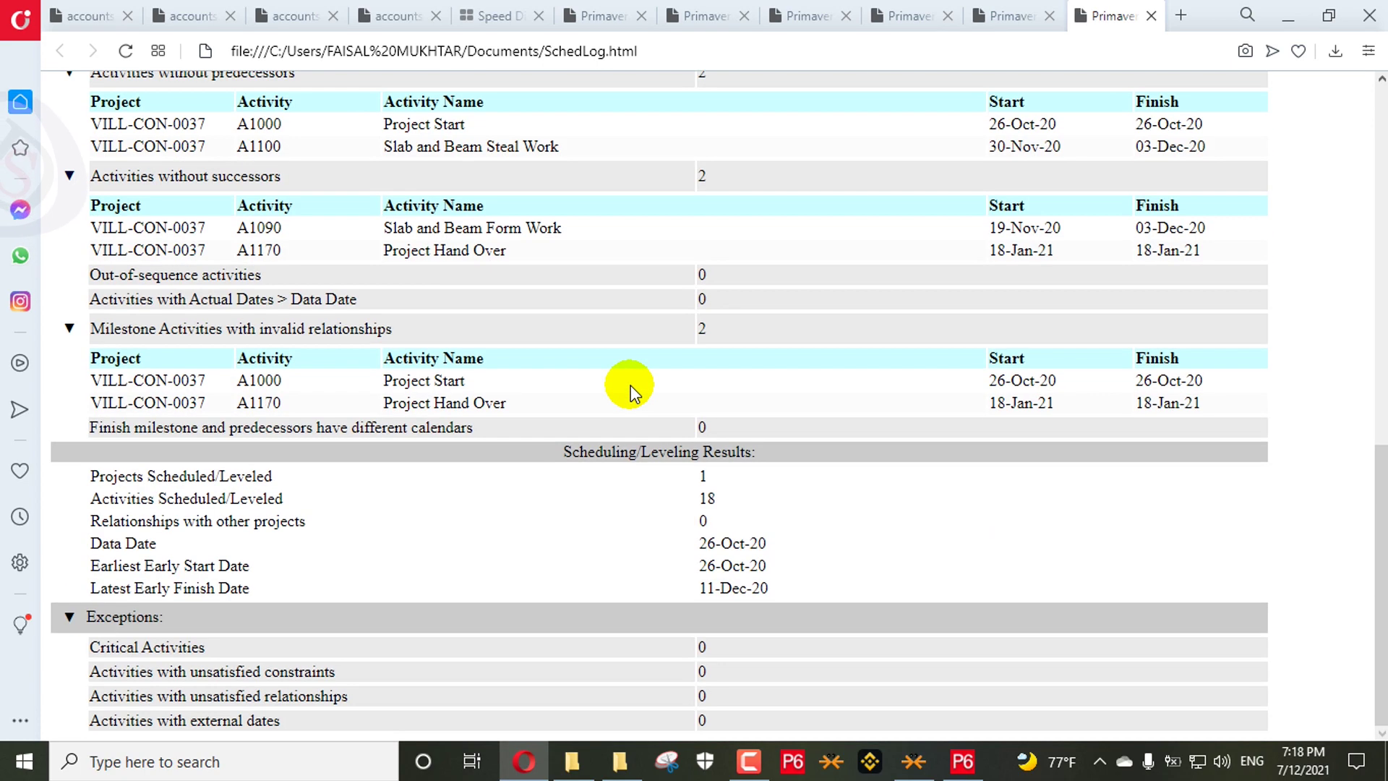
scroll(630, 385, "up", 4)
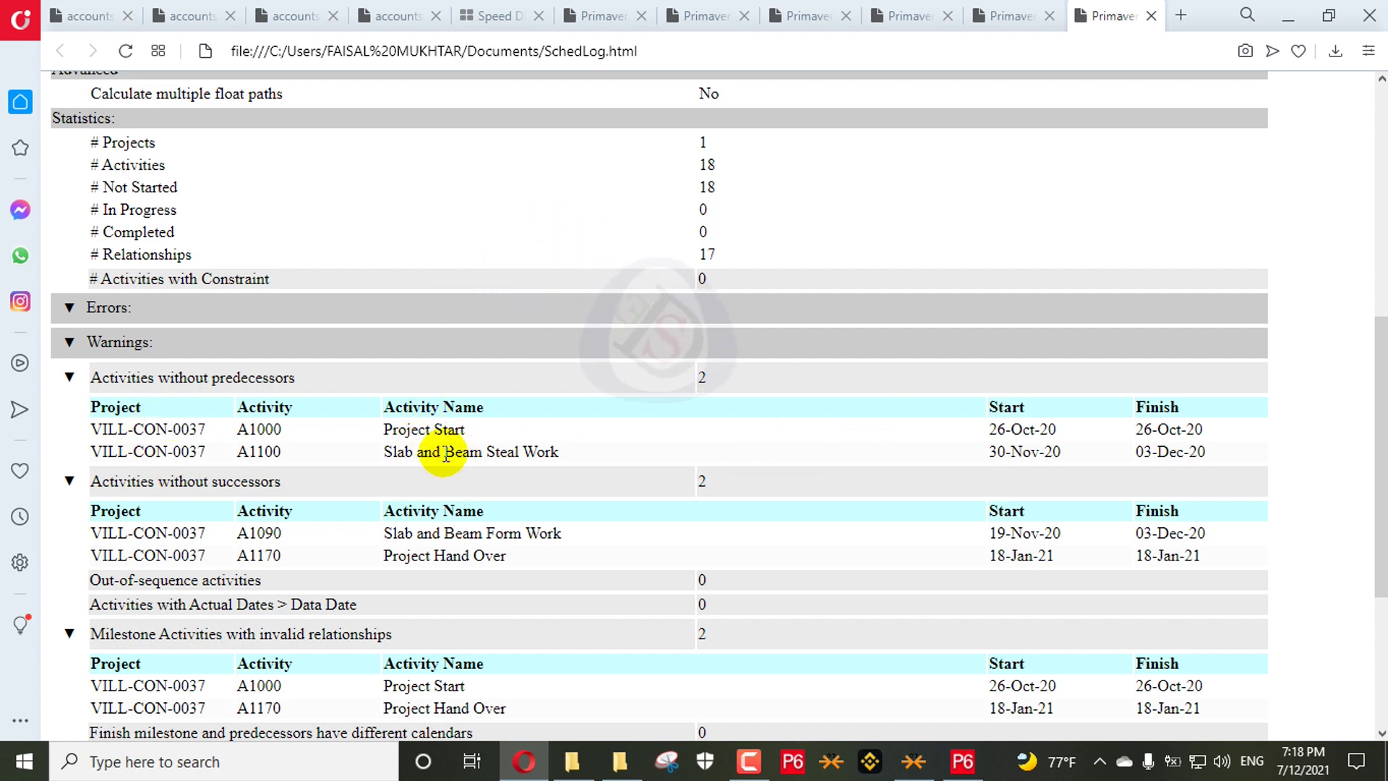
left_click(1041, 18)
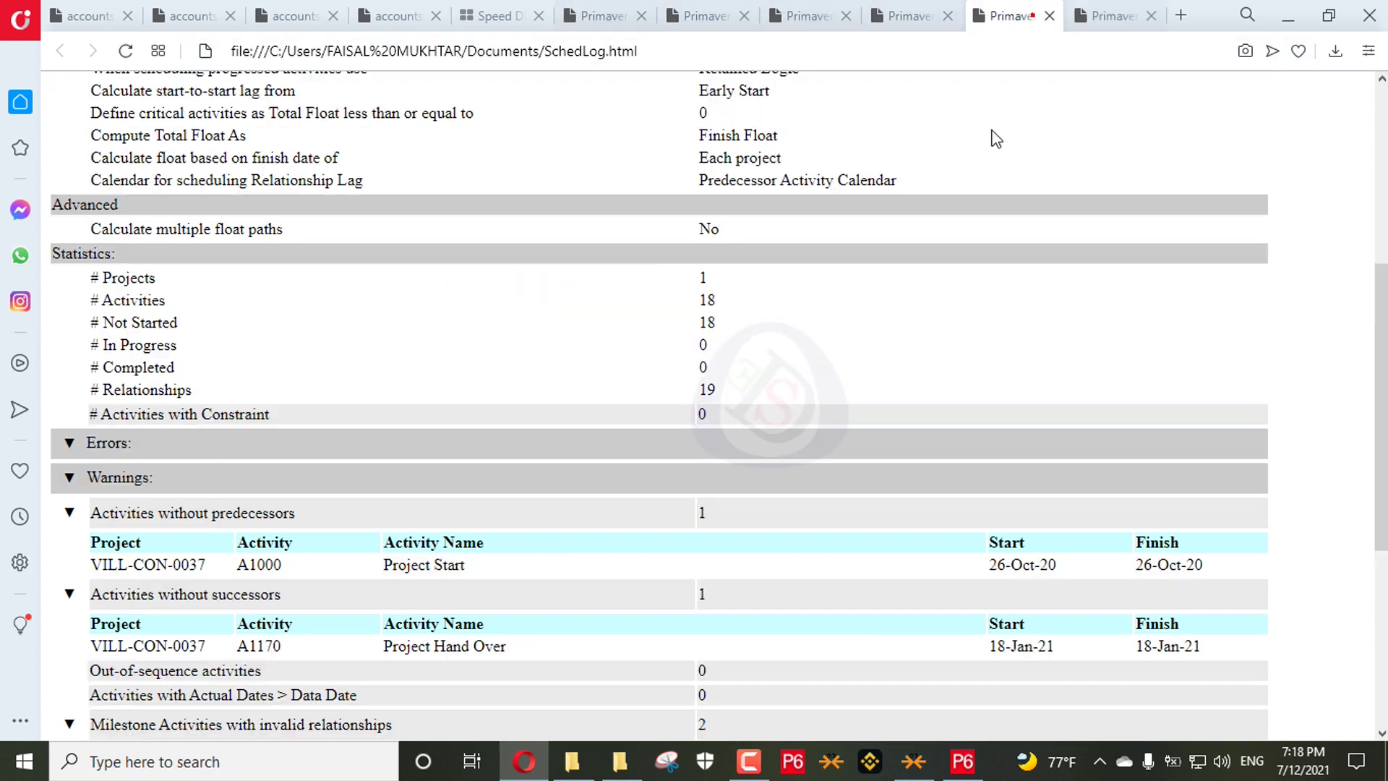
left_click(1288, 16)
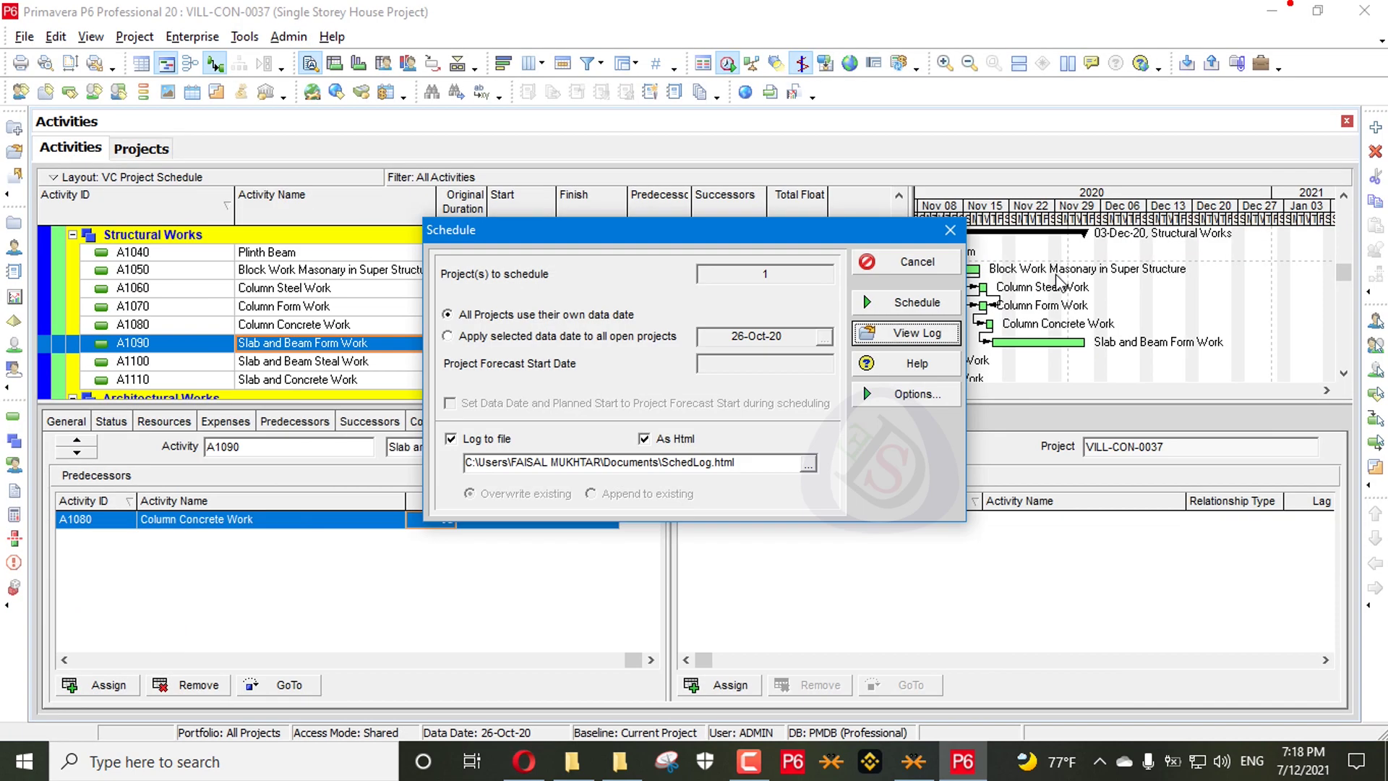
left_click(950, 230)
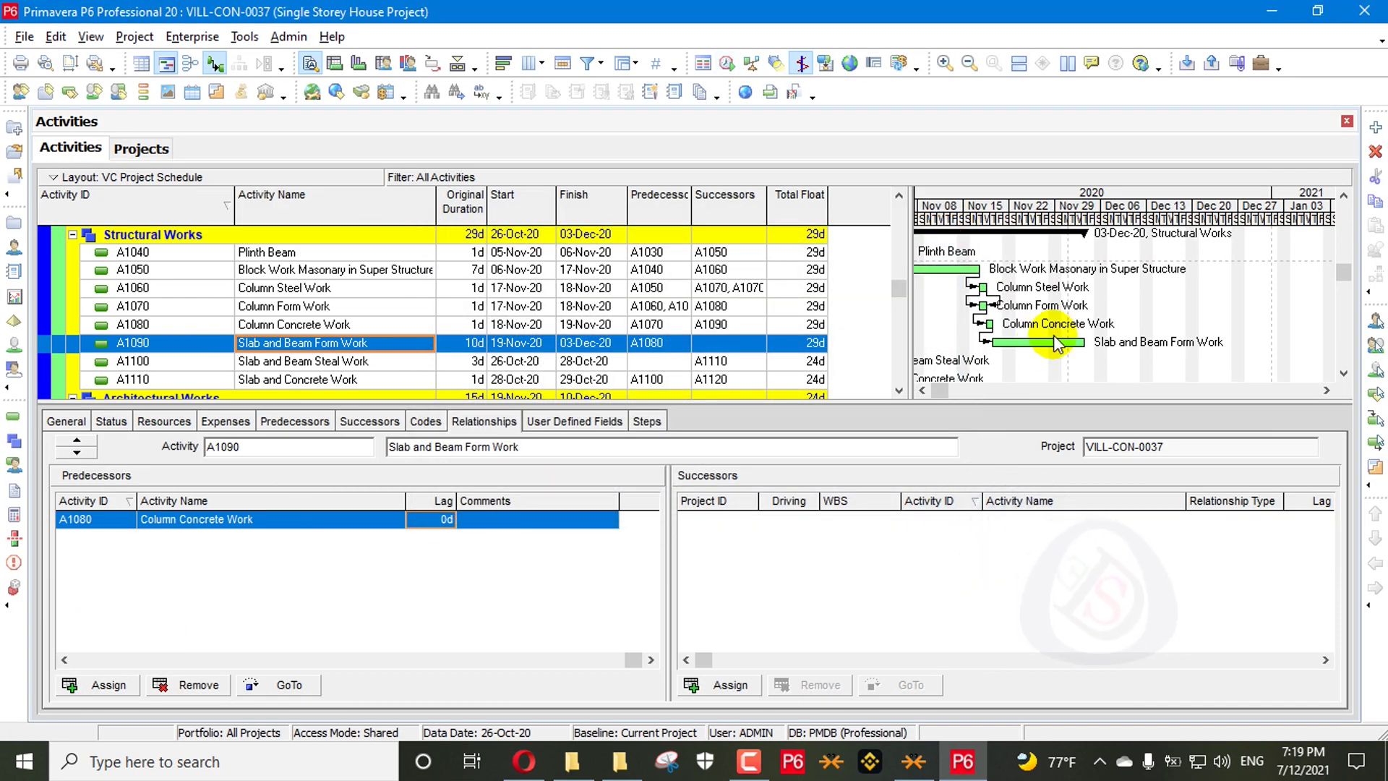
Undo the removal of the relationships between Slab and Beam Form Work and Slab and Beam Steal Work, and reschedule the project
left_click(1055, 360)
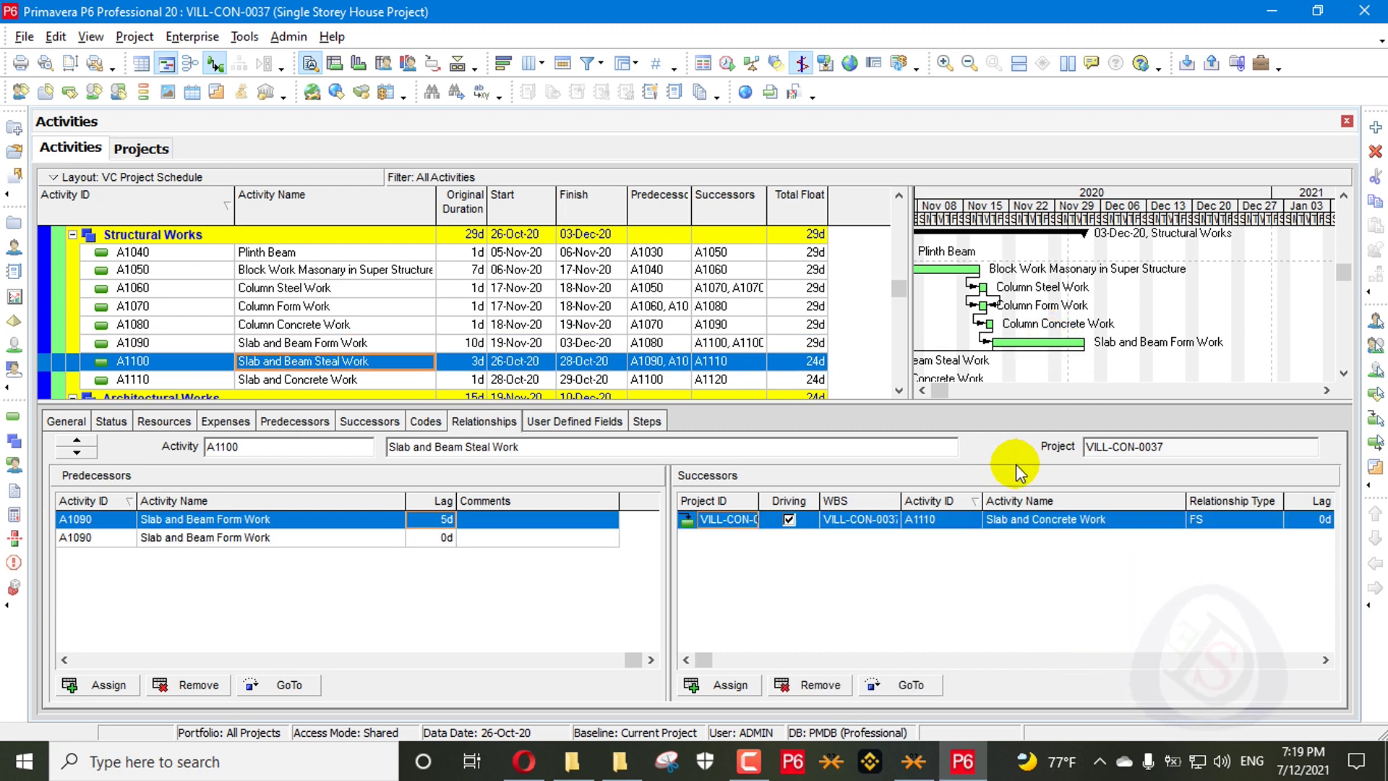
key("F9")
key("Return")
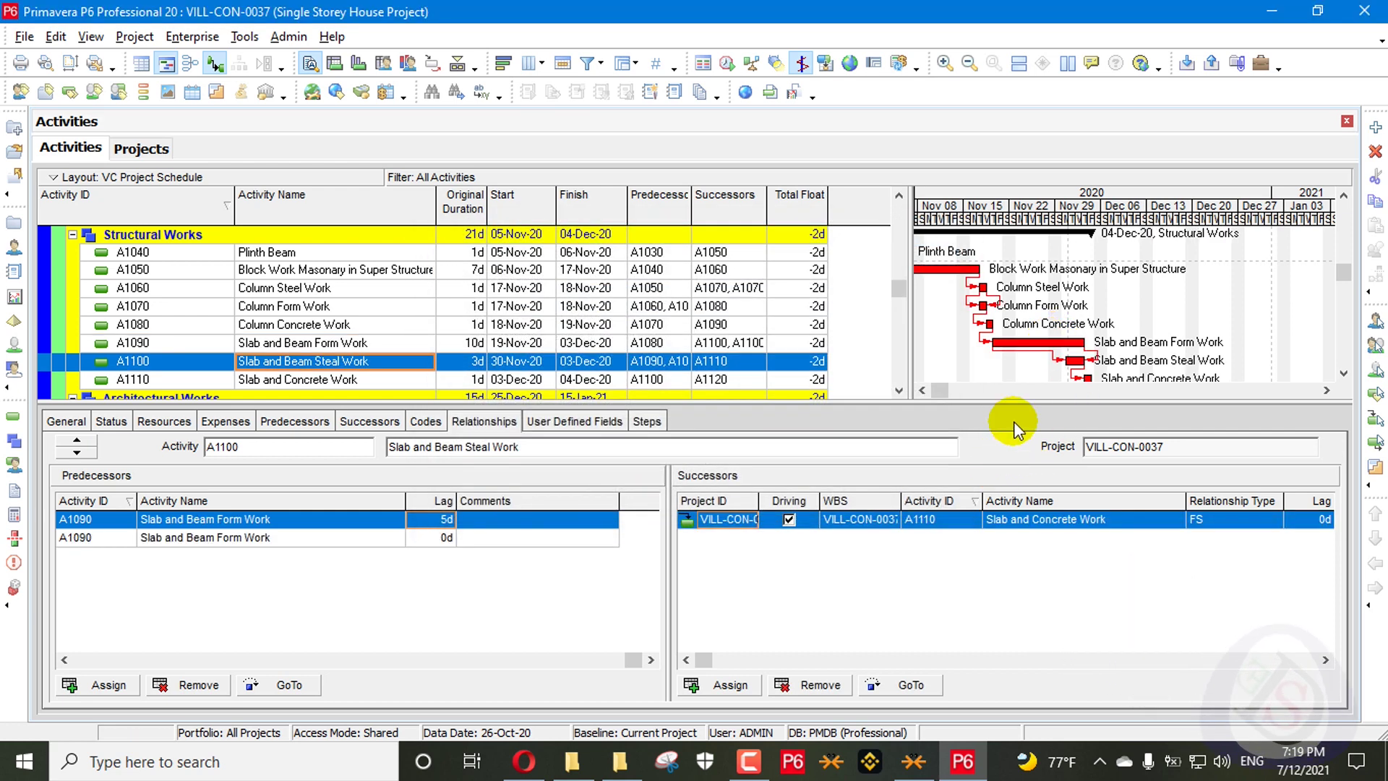